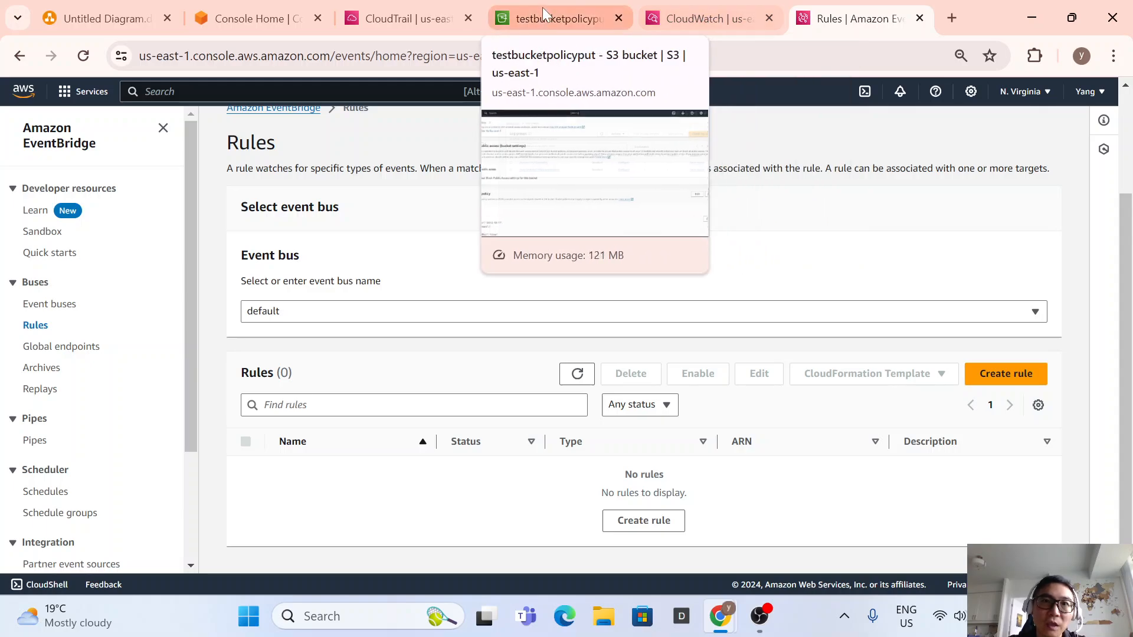
Examine the bucket policy in the permissions of the S3 bucket testbucketpolicyput.
click(543, 8)
scroll(506, 183, up, 3)
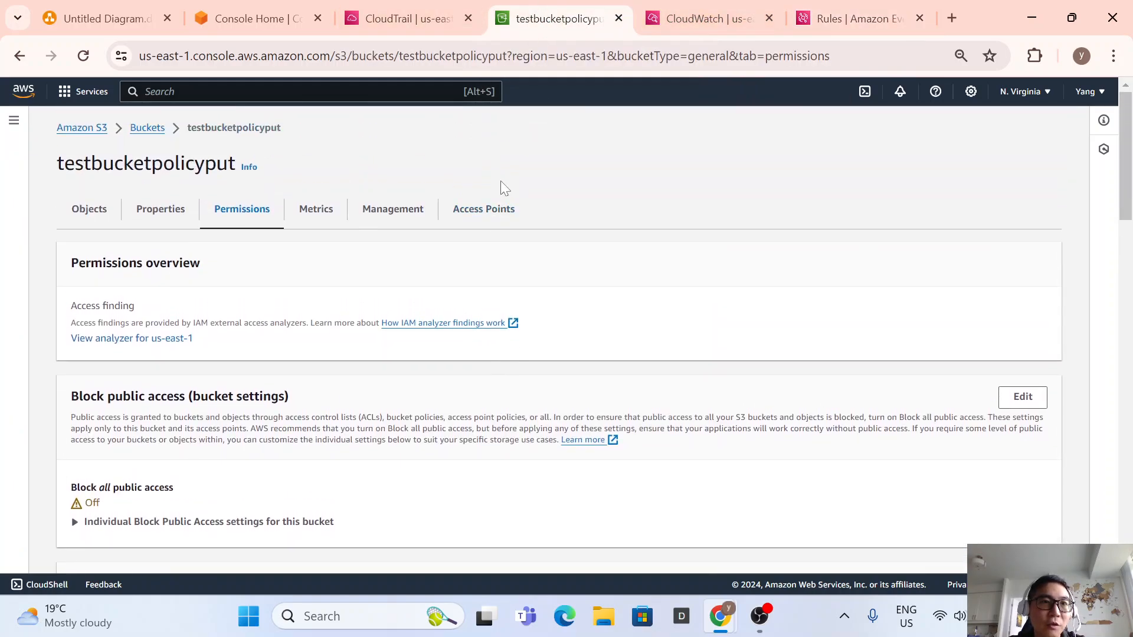
scroll(501, 189, down, 5)
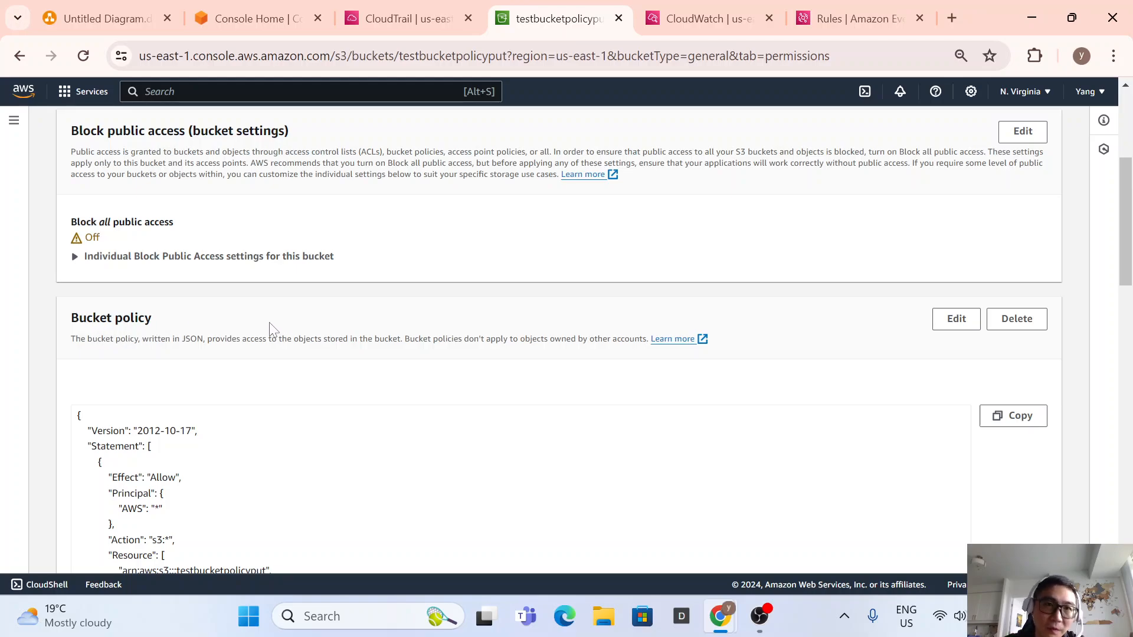
drag(79, 317, 182, 319)
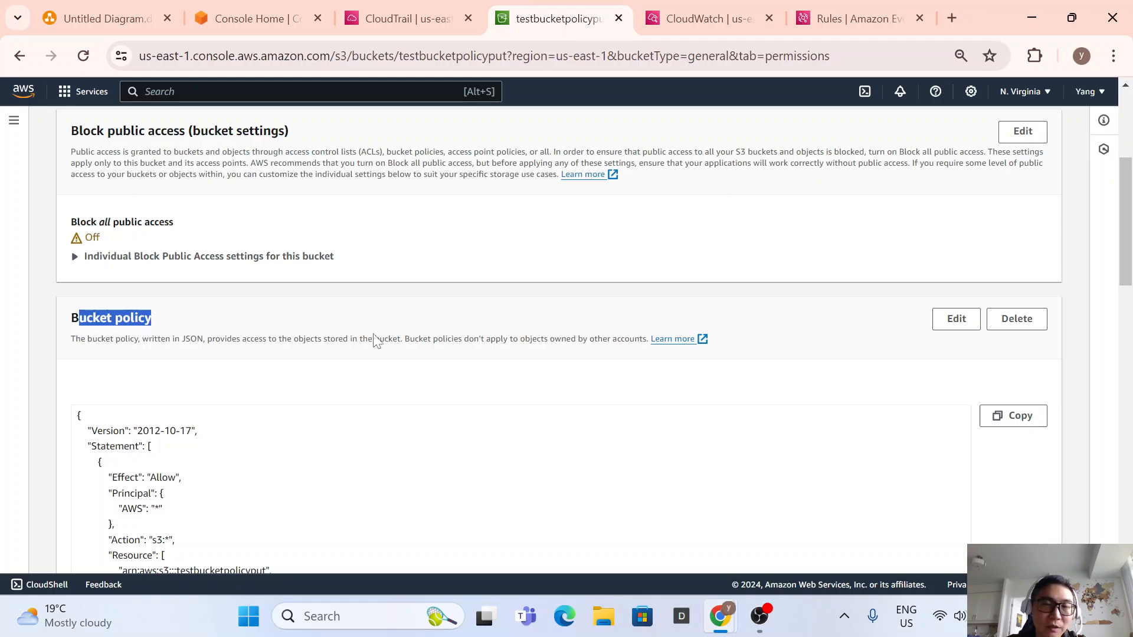
click(440, 339)
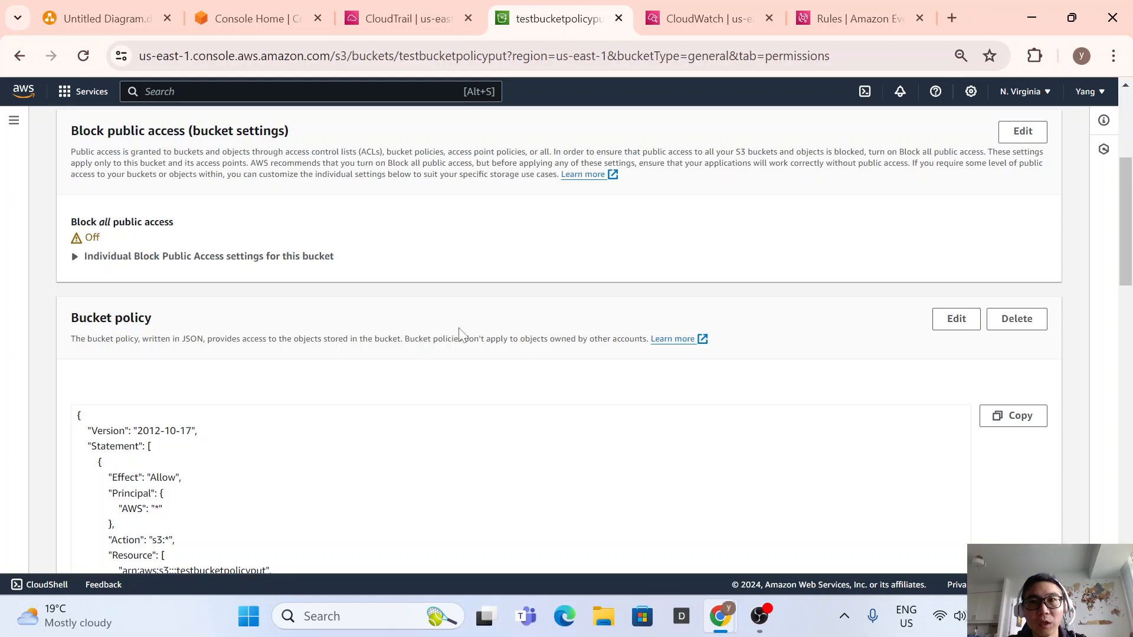
View the CloudTrail welcome page, and examine the architecture diagram with its numbered list of setup steps.
click(413, 23)
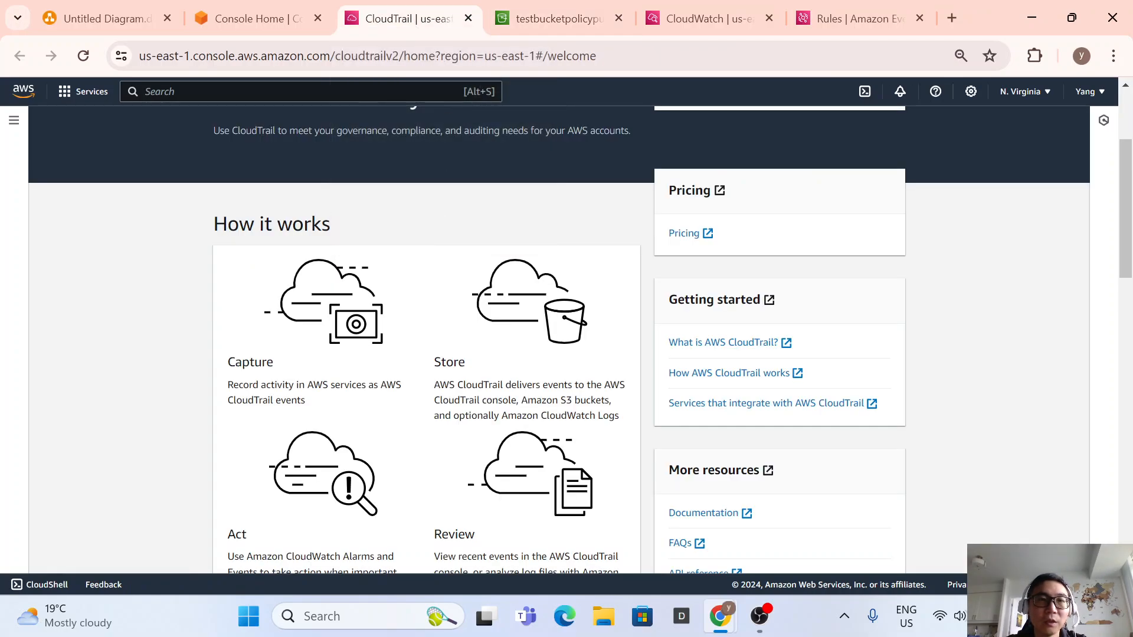
scroll(338, 383, up, 3)
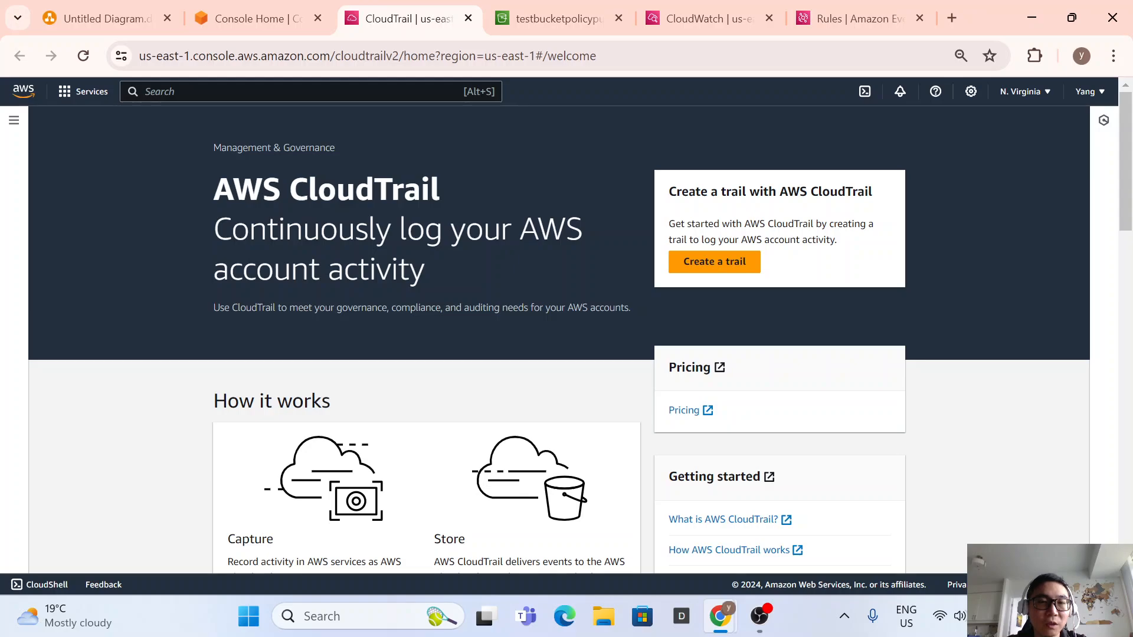
drag(290, 190, 475, 193)
click(106, 18)
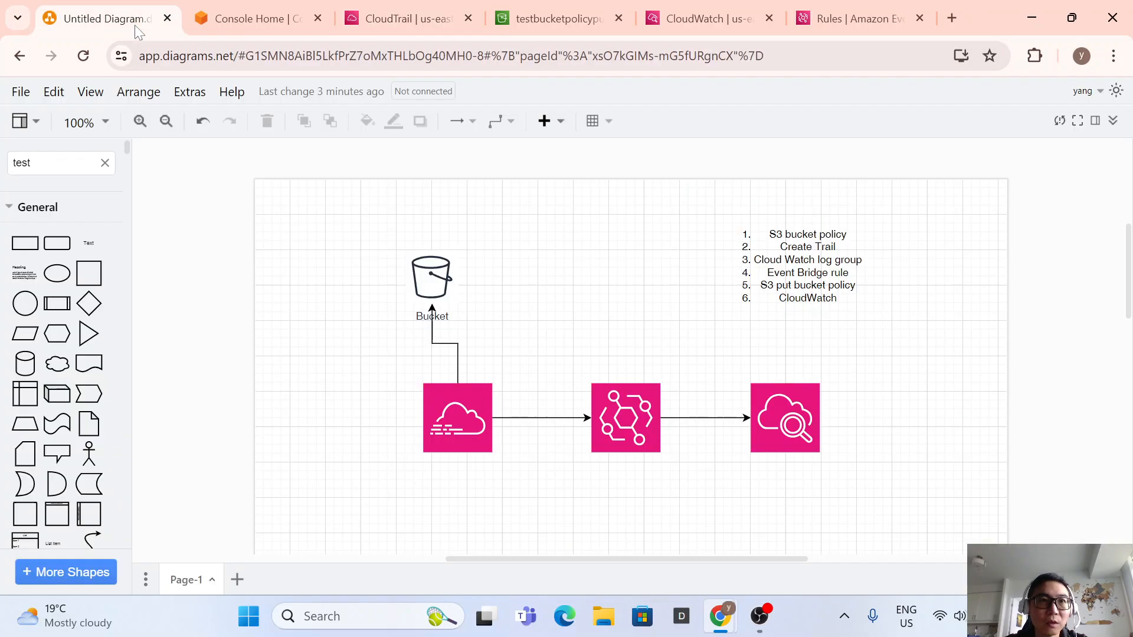
scroll(555, 389, down, 1)
scroll(558, 383, up, 4)
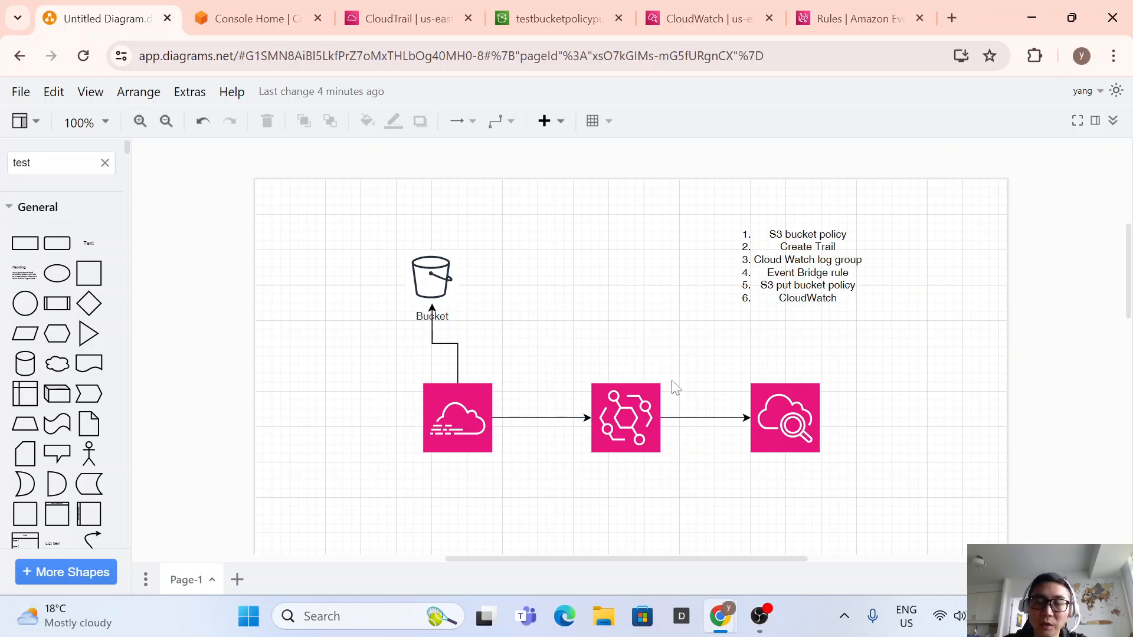
click(626, 443)
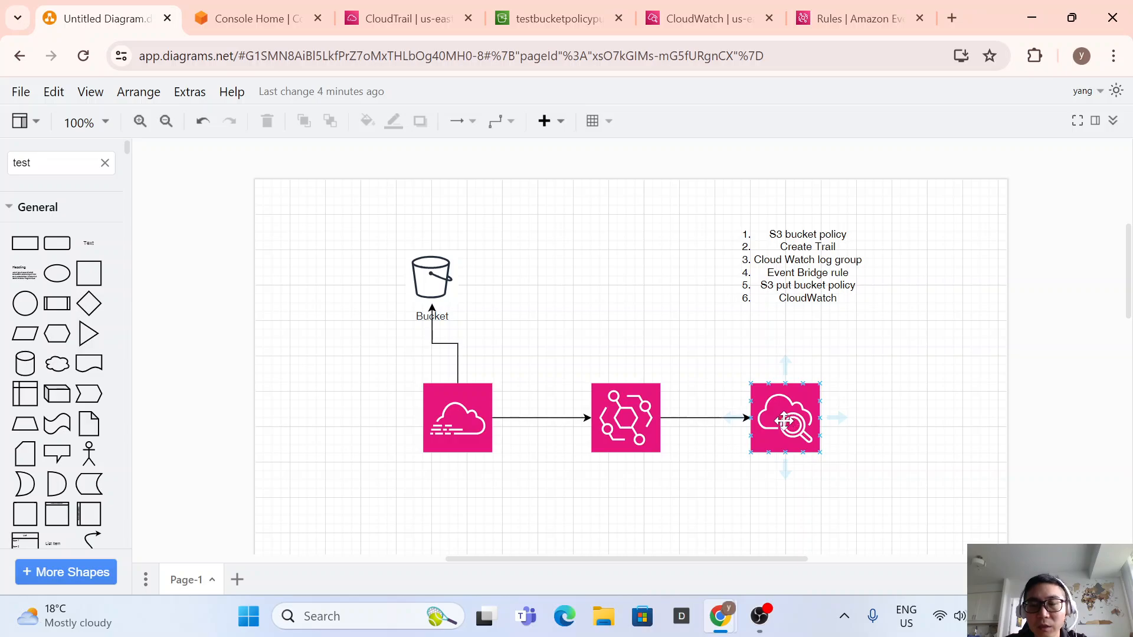
Move the CloudWatch icon in the diagram slightly to the right and below the level of the EventBridge icon.
mouse_move(790, 422)
mouse_down()
mouse_move(835, 423)
mouse_move(789, 432)
mouse_up()
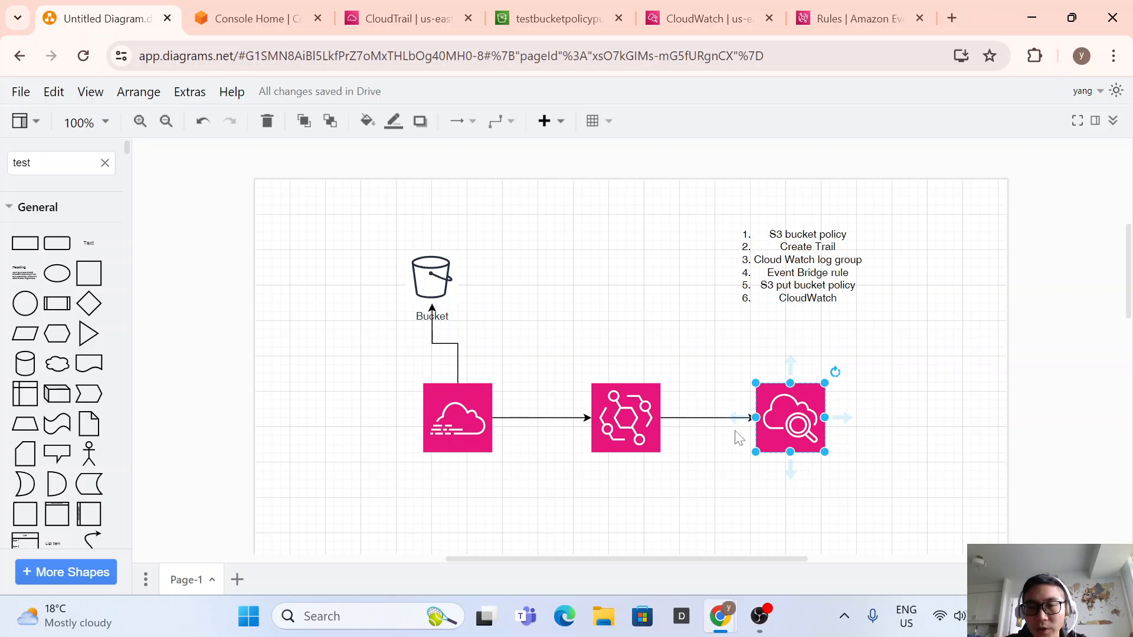
drag(793, 410, 790, 478)
click(744, 499)
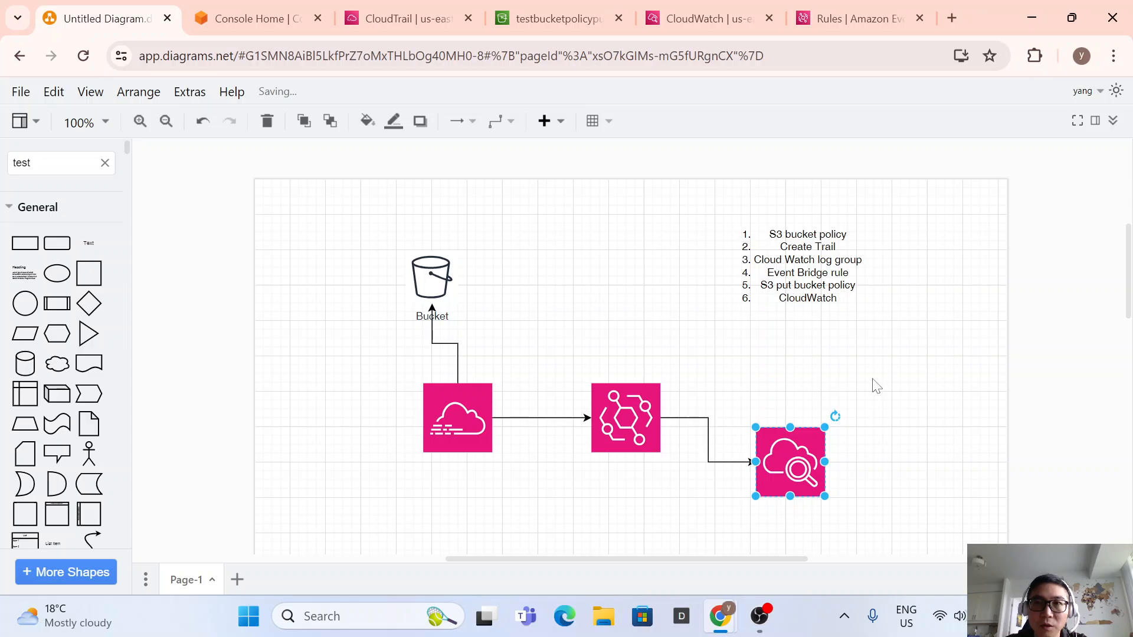
Reopen testbucketpolicyput from the S3 bucket list and review the bucket policy in its permissions.
click(563, 18)
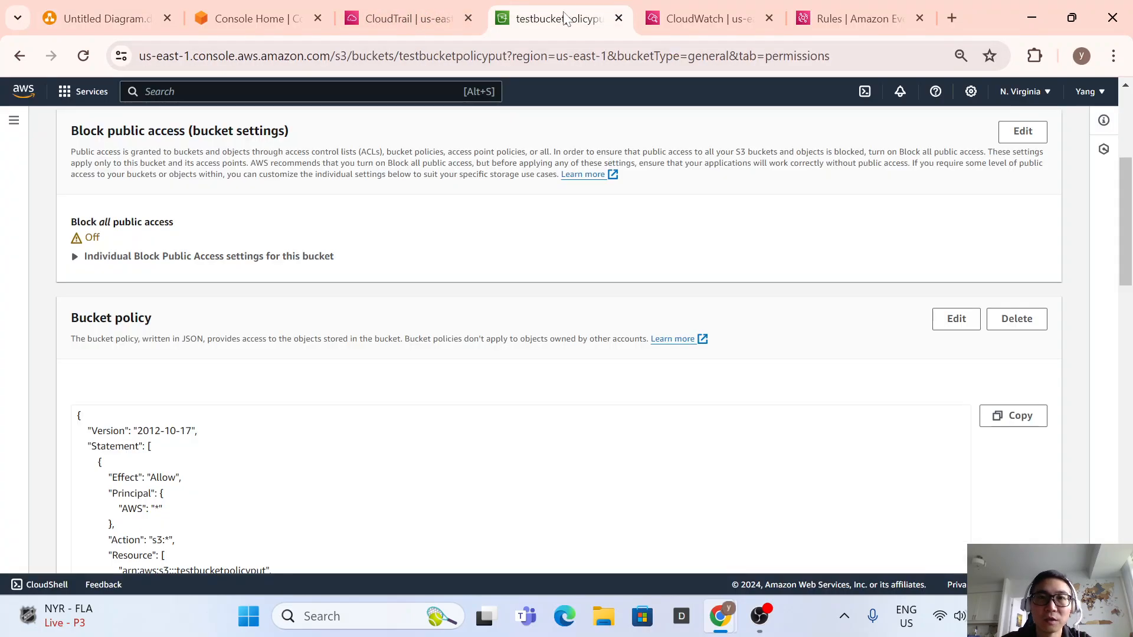
scroll(518, 295, up, 5)
click(147, 127)
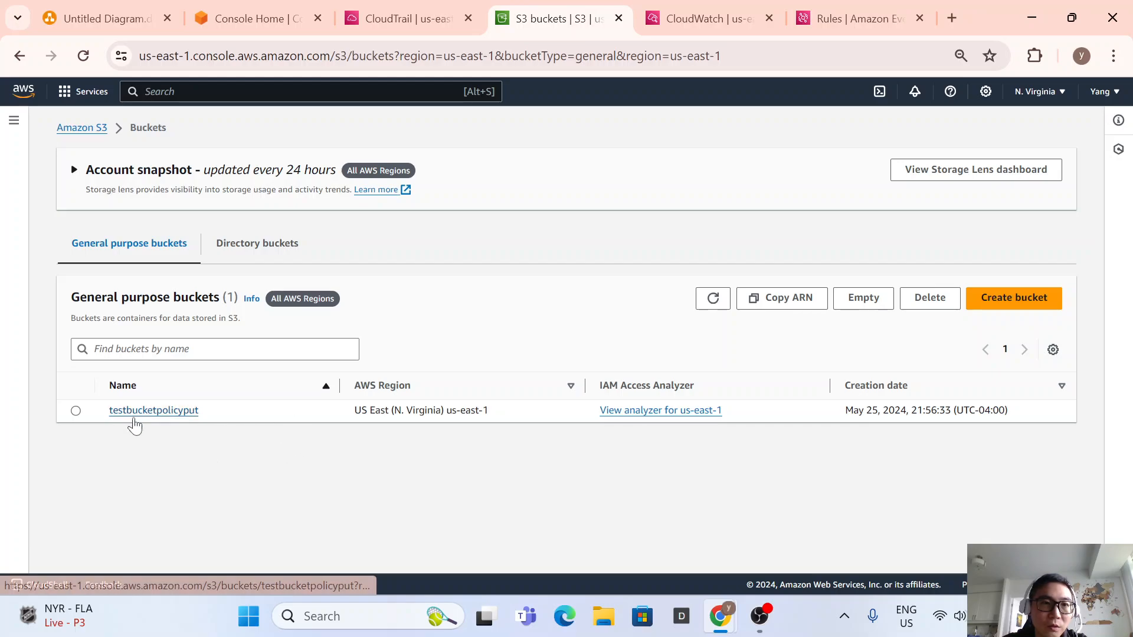
click(155, 411)
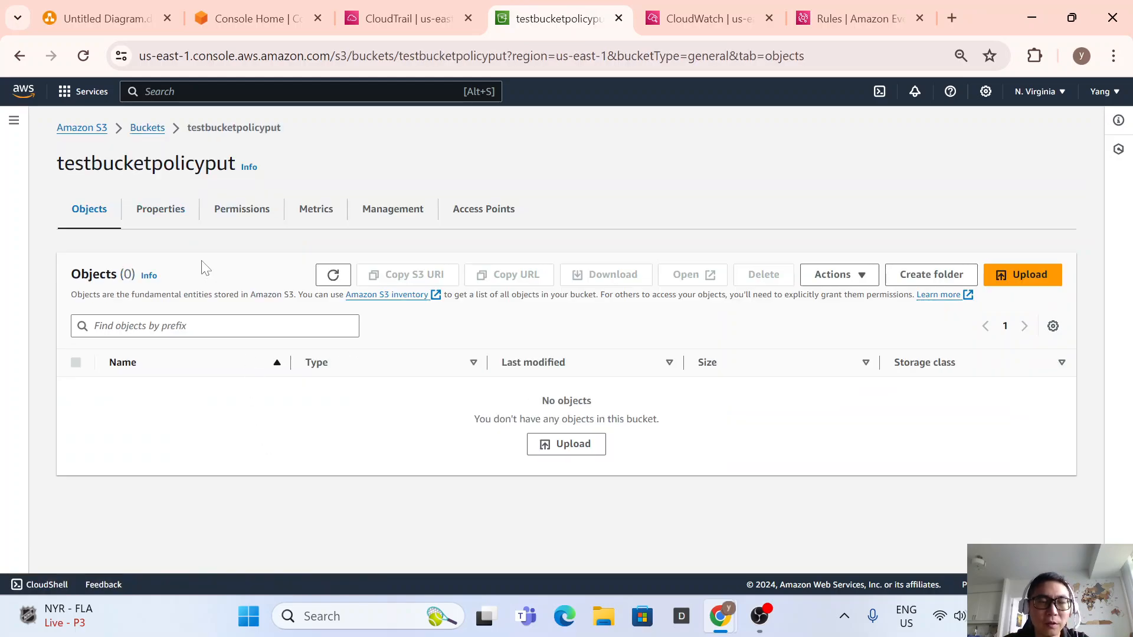
click(238, 209)
scroll(301, 295, down, 5)
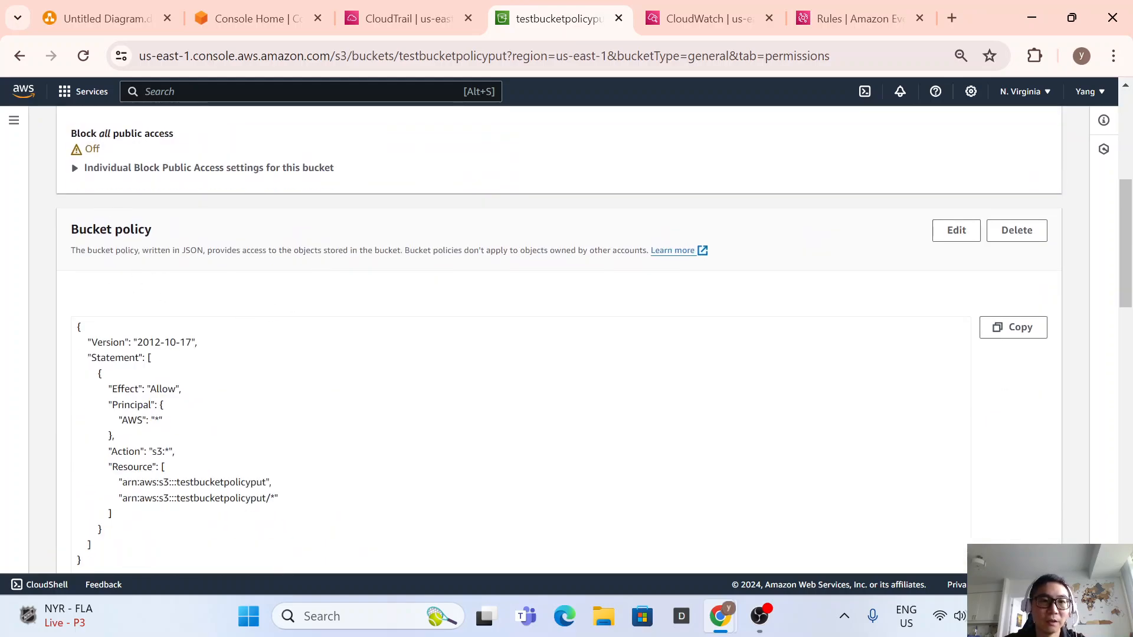
scroll(146, 286, down, 3)
scroll(146, 285, up, 3)
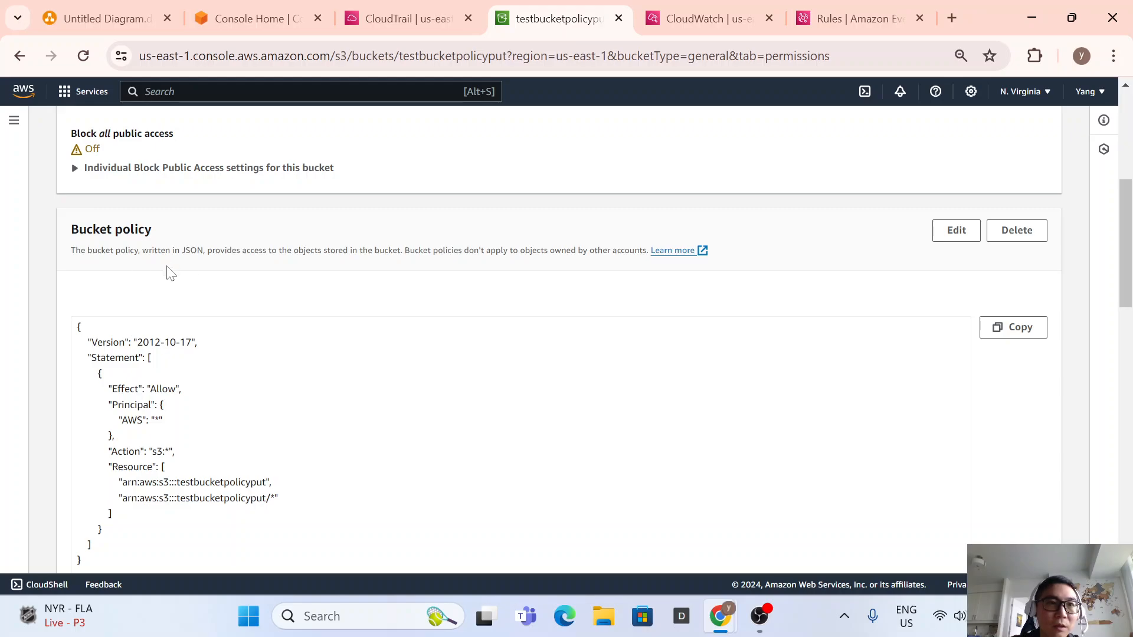
drag(71, 228, 194, 235)
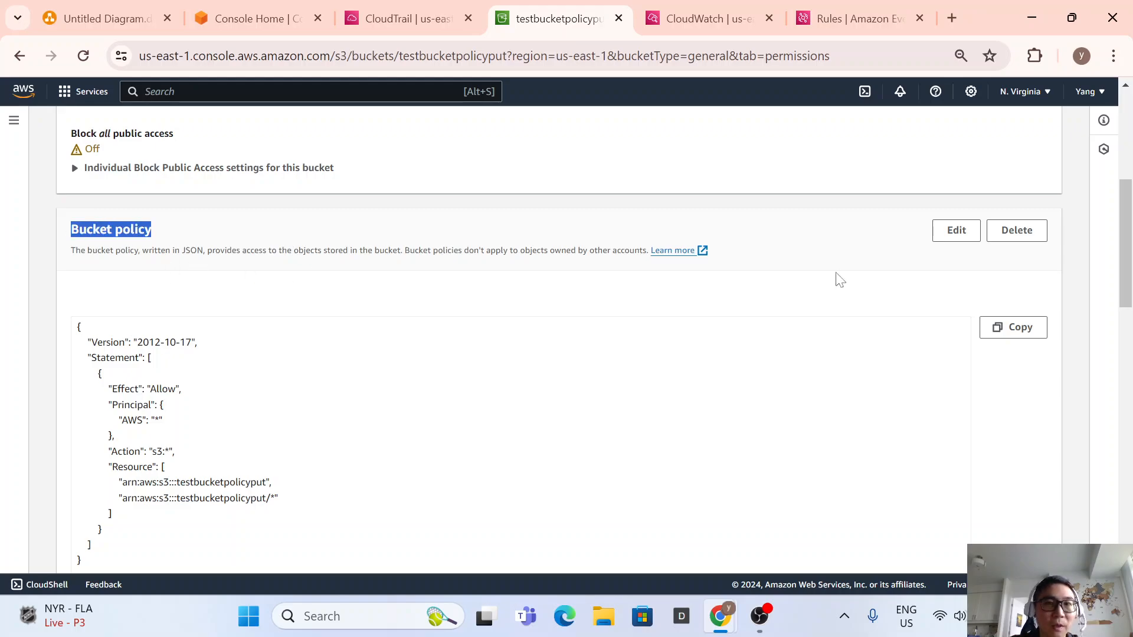
Select the complete JSON text of the testbucketpolicyput bucket policy, from opening to closing brace.
scroll(144, 472, down, 3)
drag(125, 397, 26, 156)
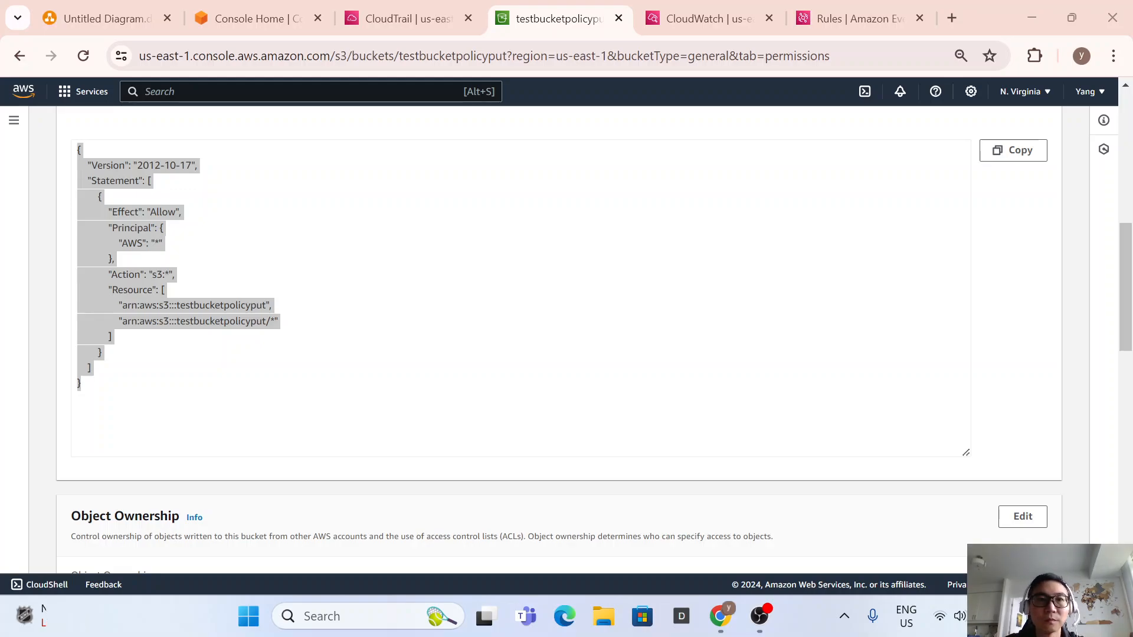
scroll(558, 354, up, 3)
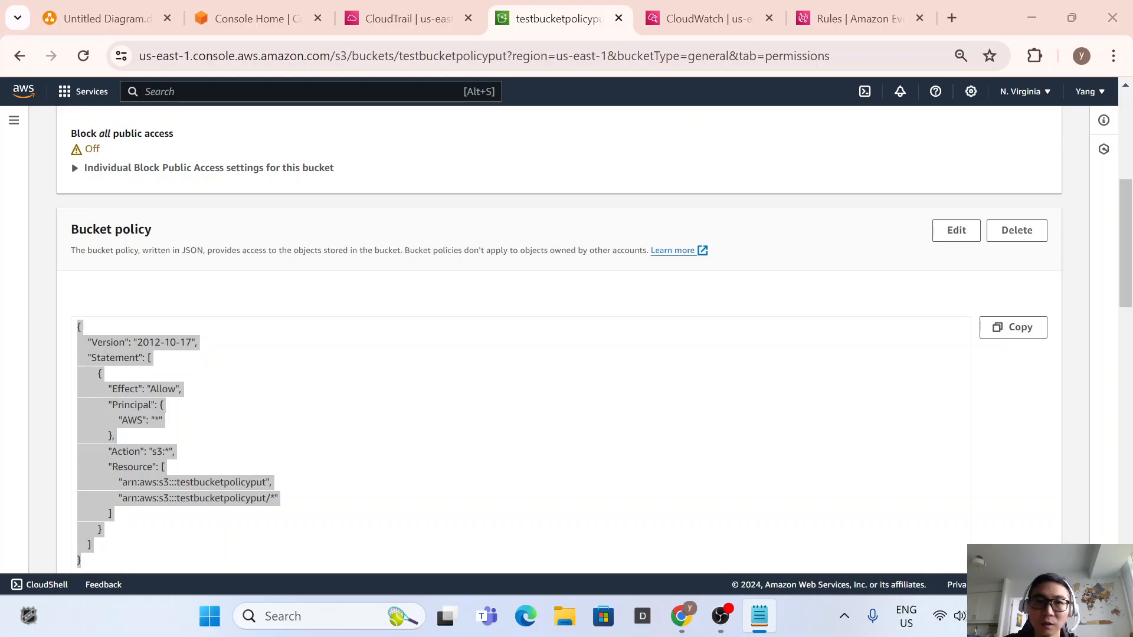
Delete the bucket policy of testbucketpolicyput, entering "delete" as the confirmation text.
scroll(968, 370, up, 3)
click(1011, 407)
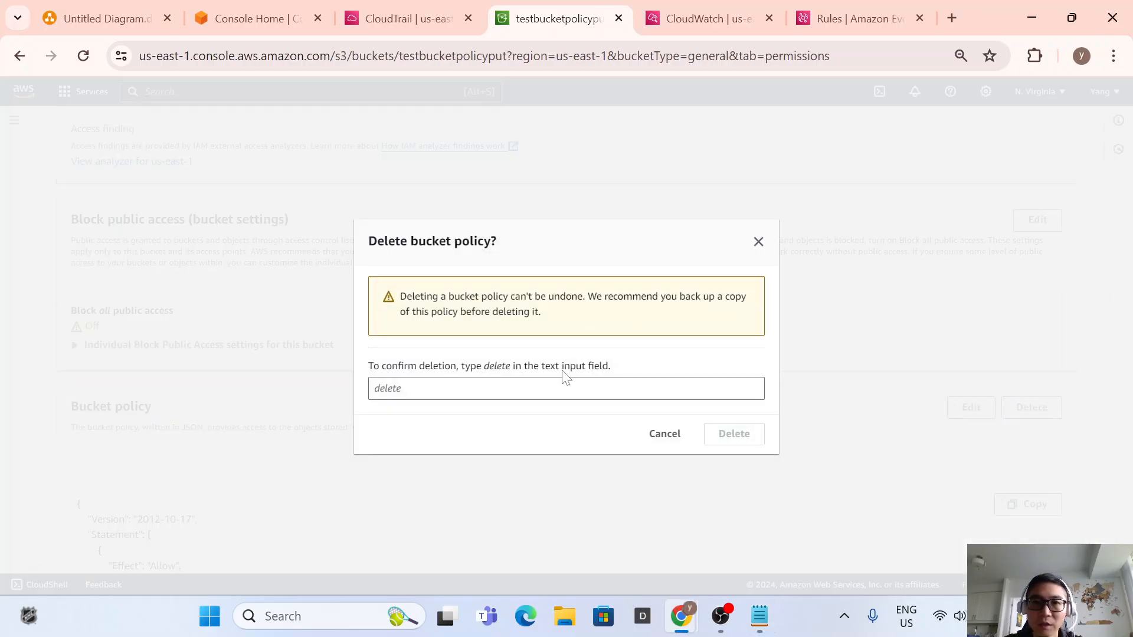
click(563, 388)
text(dele)
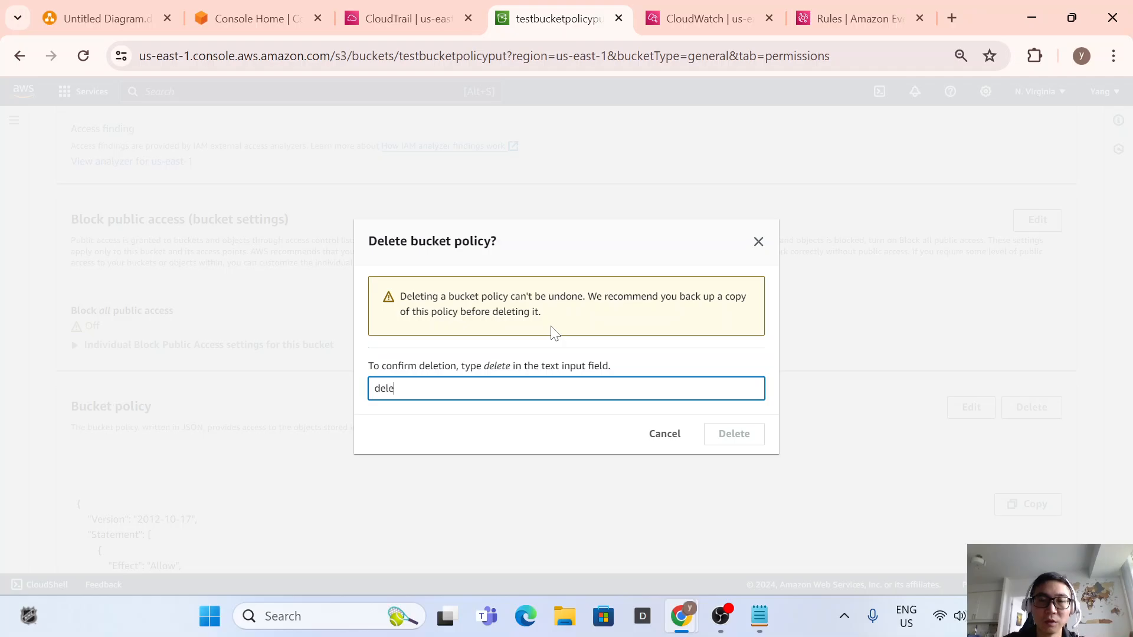
text(te)
click(745, 443)
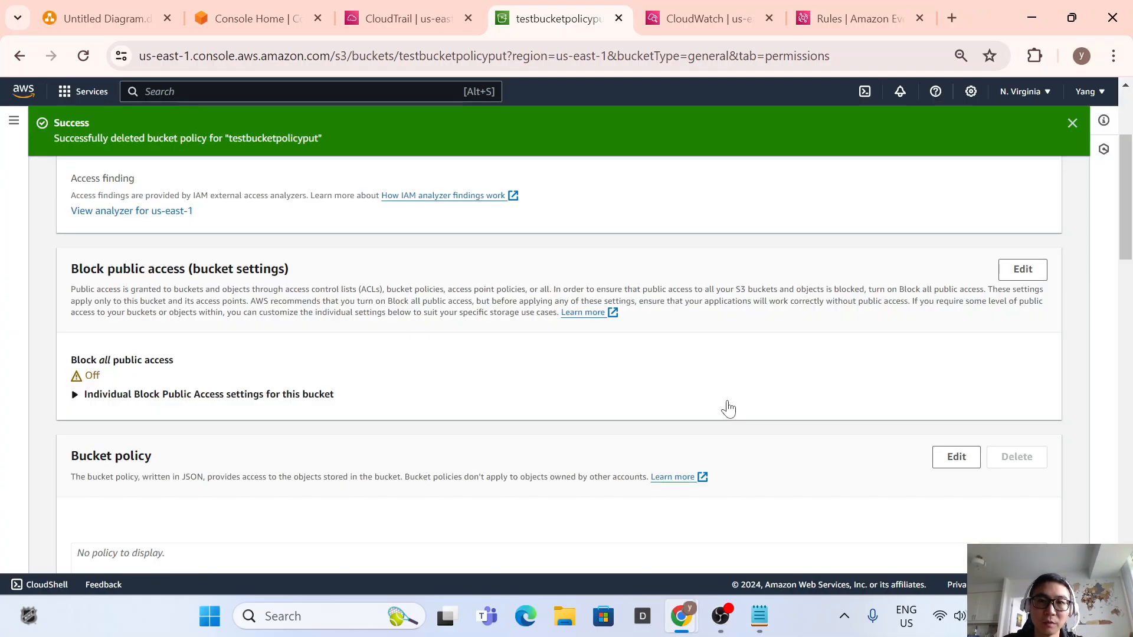
Check the Bucket policy section of testbucketpolicyput for any remaining policy.
scroll(725, 405, down, 5)
scroll(595, 271, up, 5)
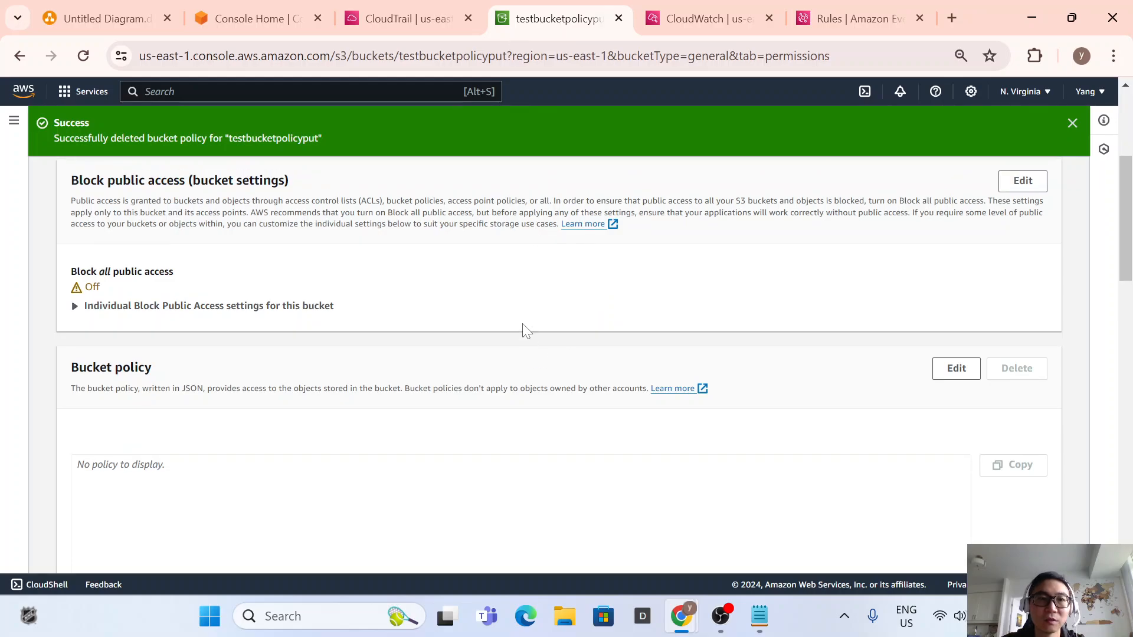
scroll(524, 328, down, 3)
drag(79, 191, 321, 212)
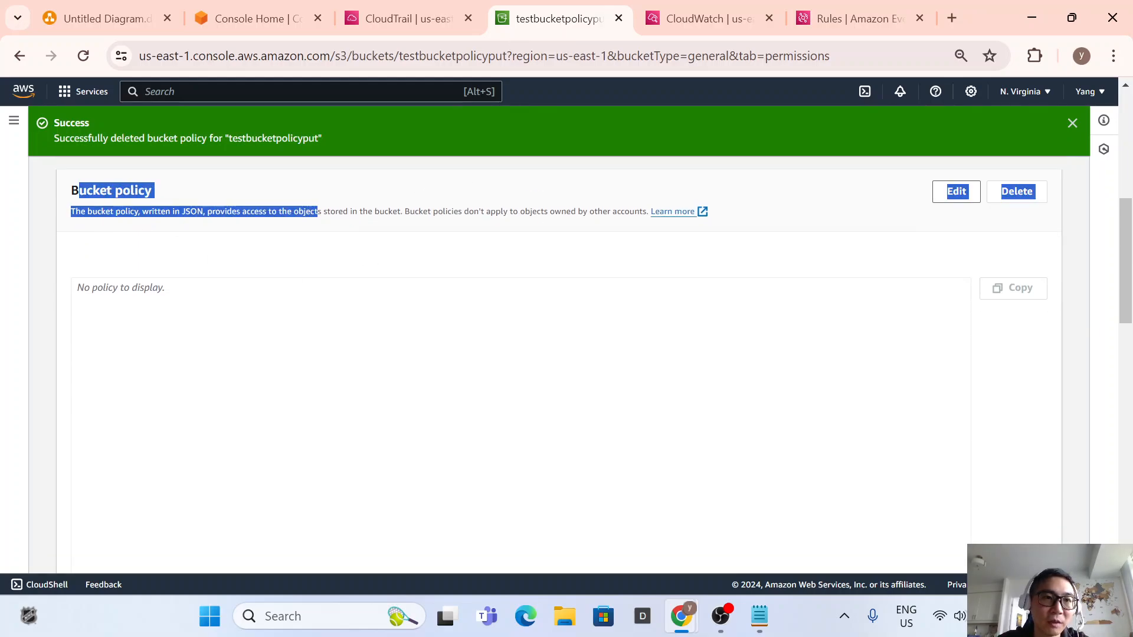
click(424, 354)
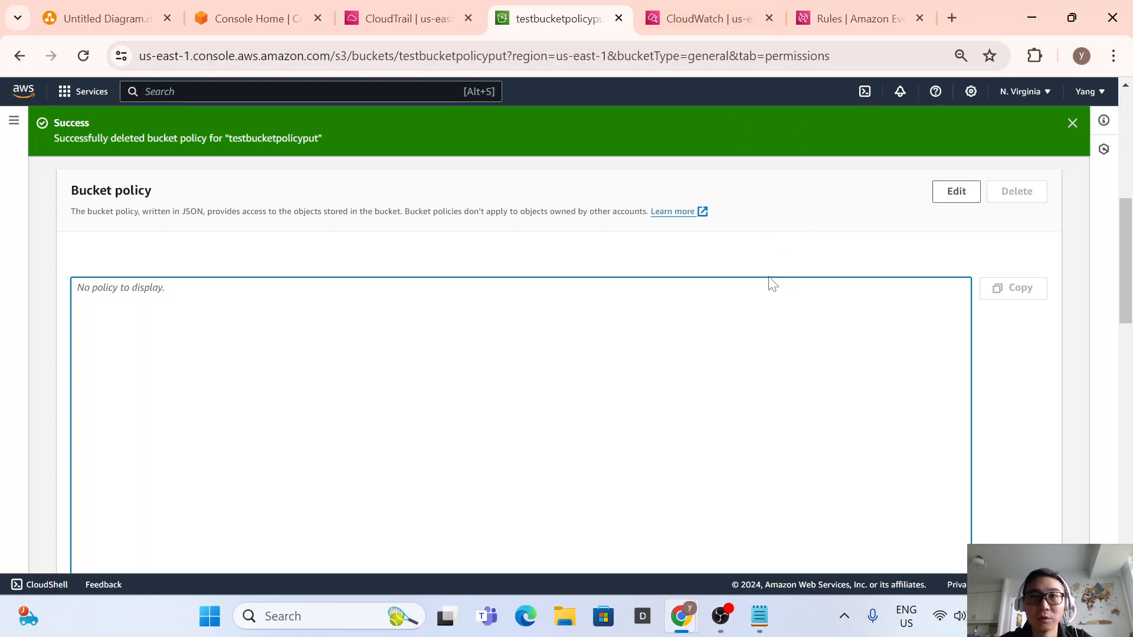
scroll(519, 354, up, 1)
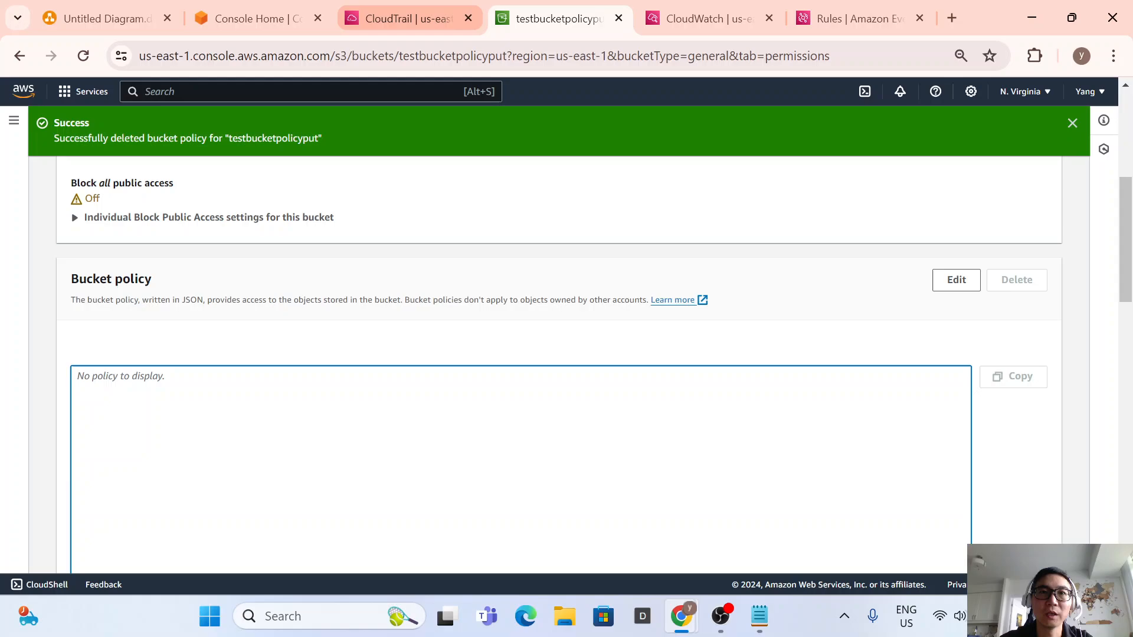
Go to the Trails list in CloudTrail and start creating a new trail.
click(405, 17)
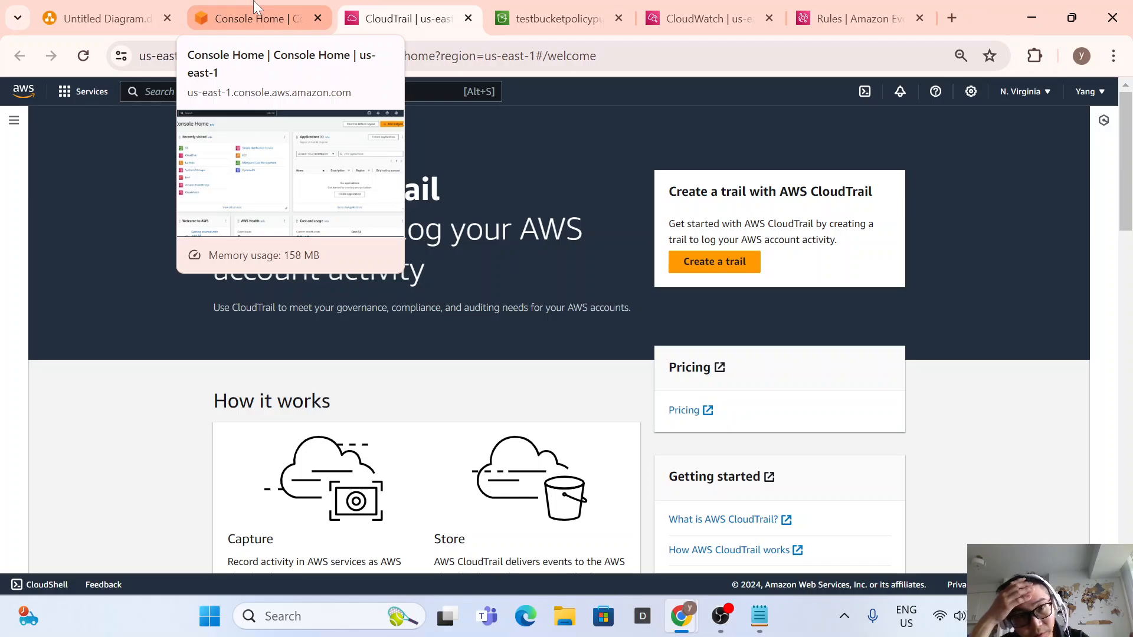
click(16, 122)
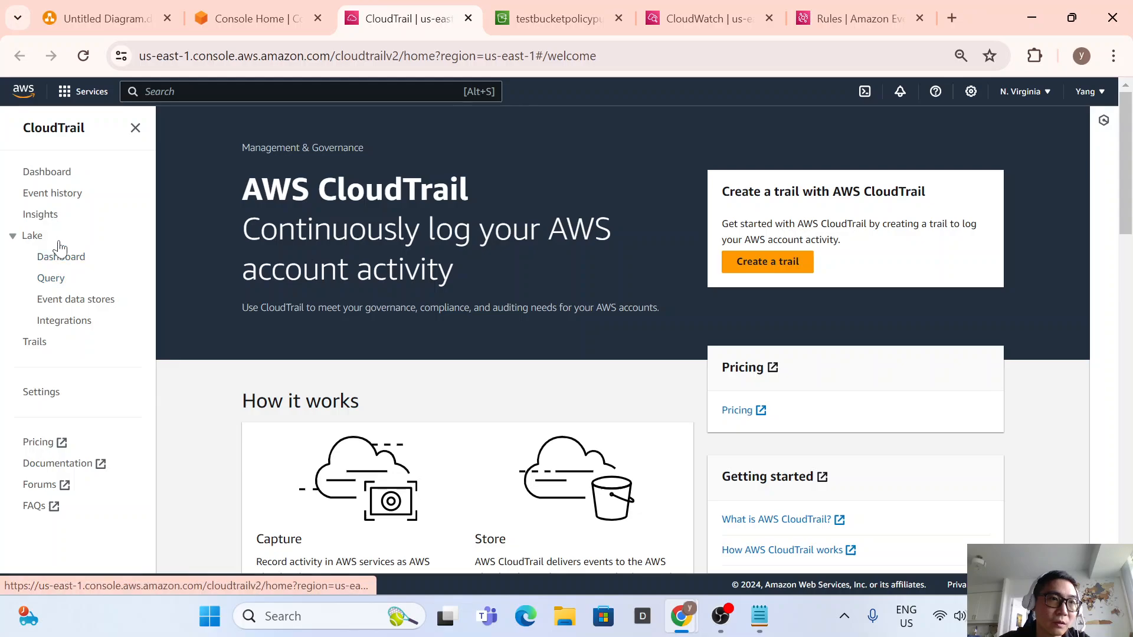
scroll(53, 348, down, 3)
click(34, 349)
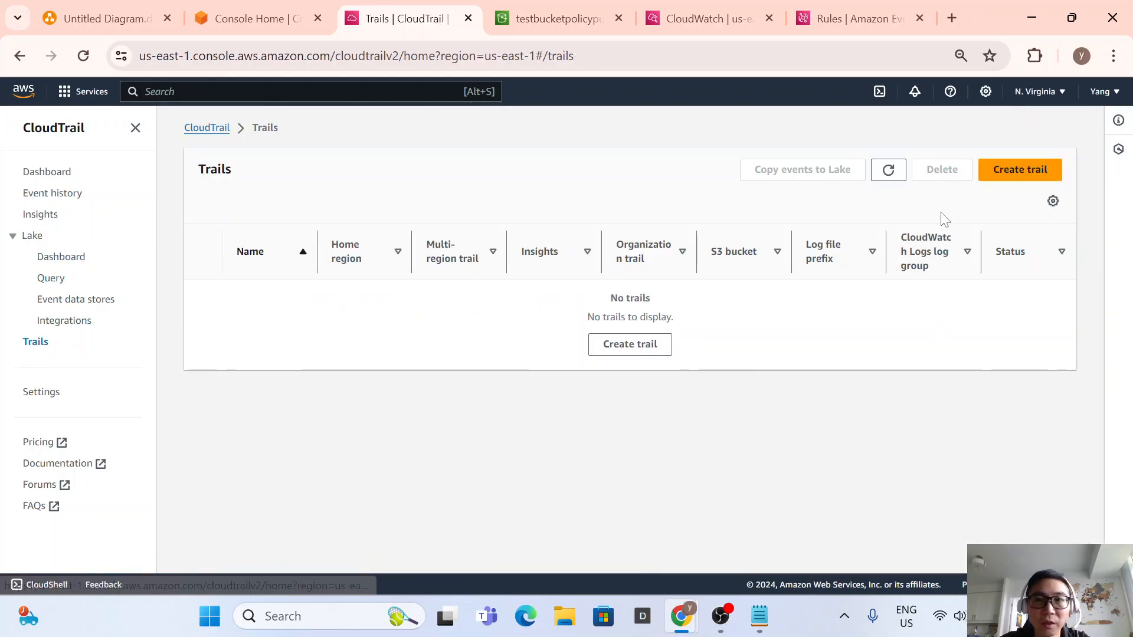
click(1003, 170)
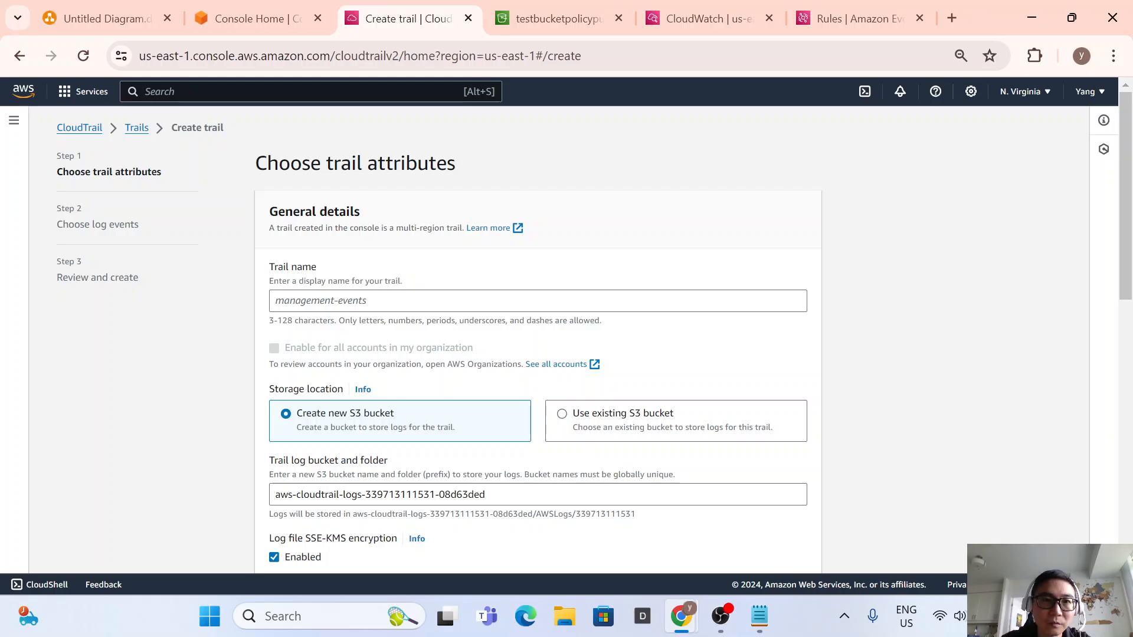
Name the new trail management-trail-demo.
text(man)
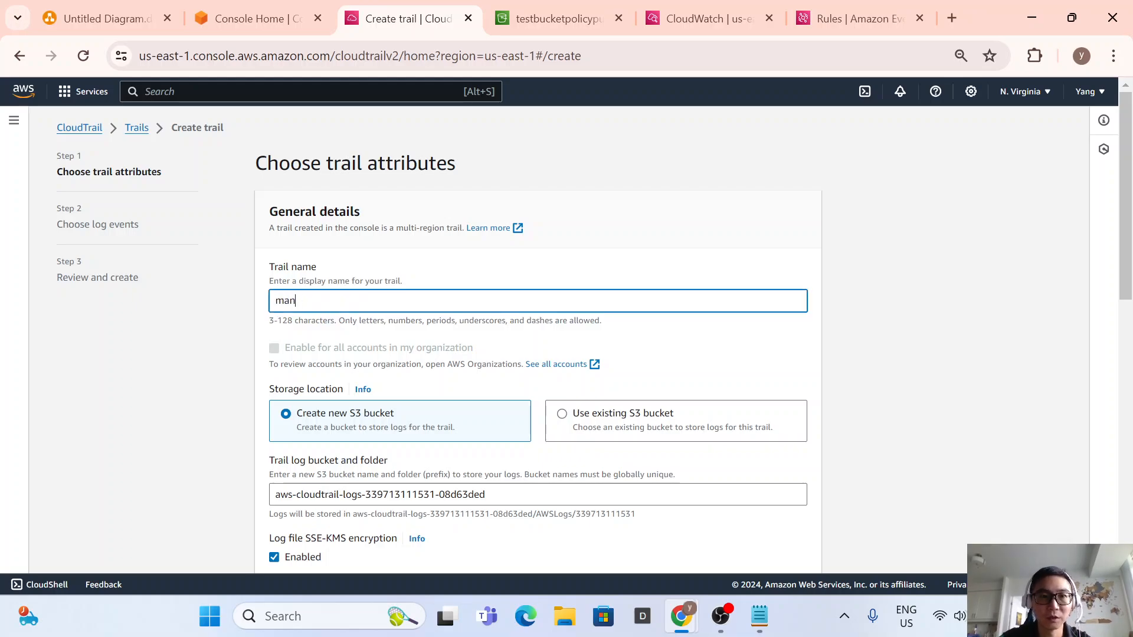
text(agement r)
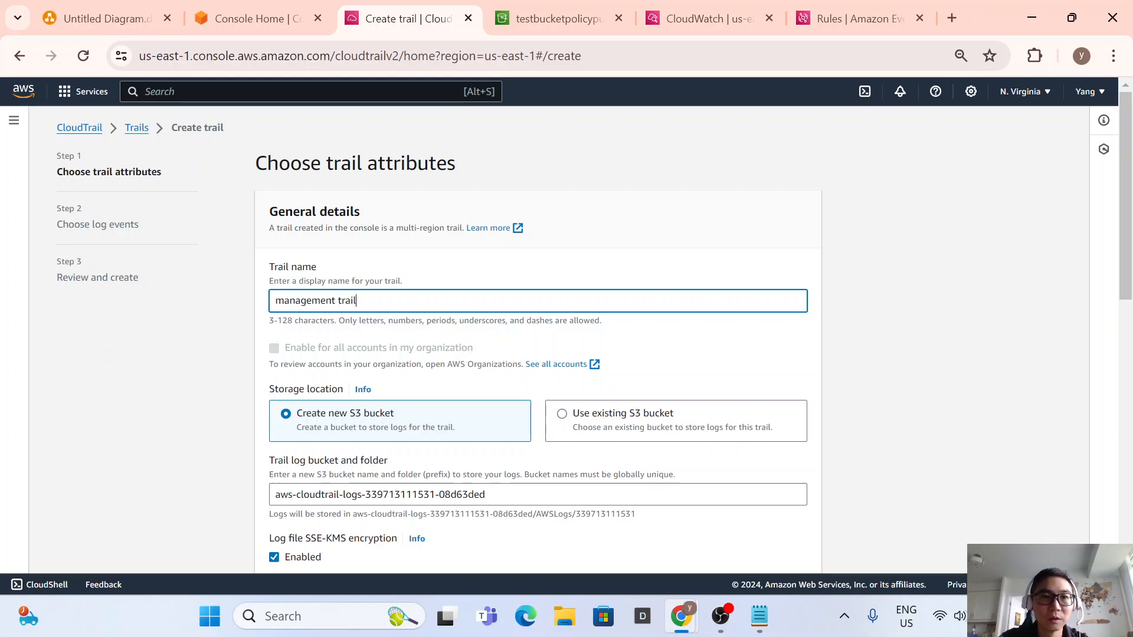
key(BackSpace)
key(BackSpace)
key(BackSpace)
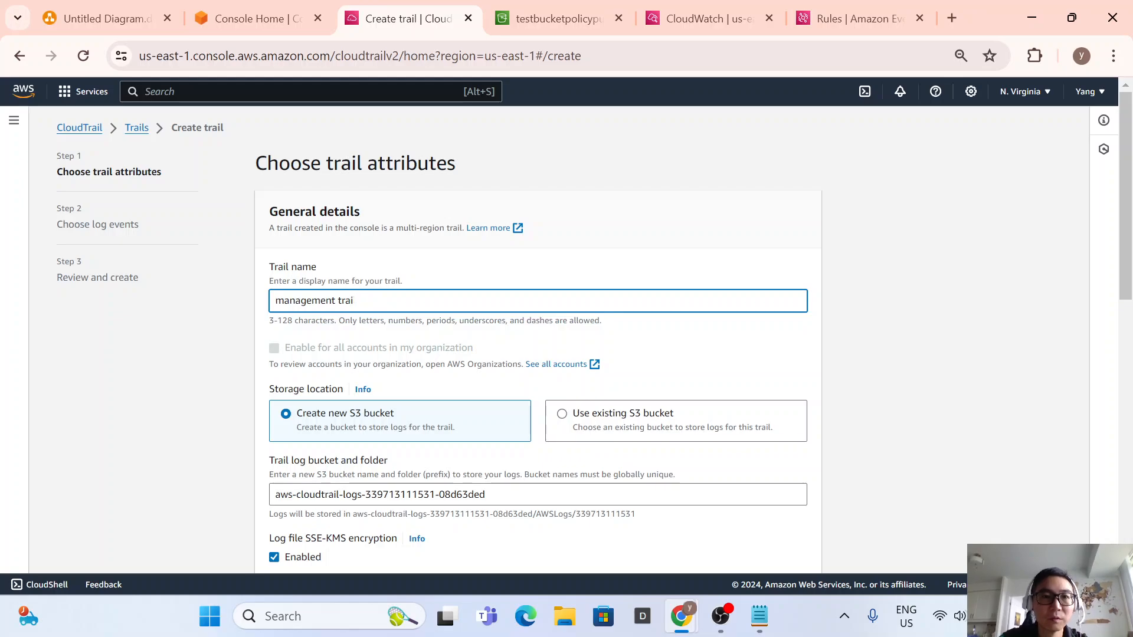
text(de)
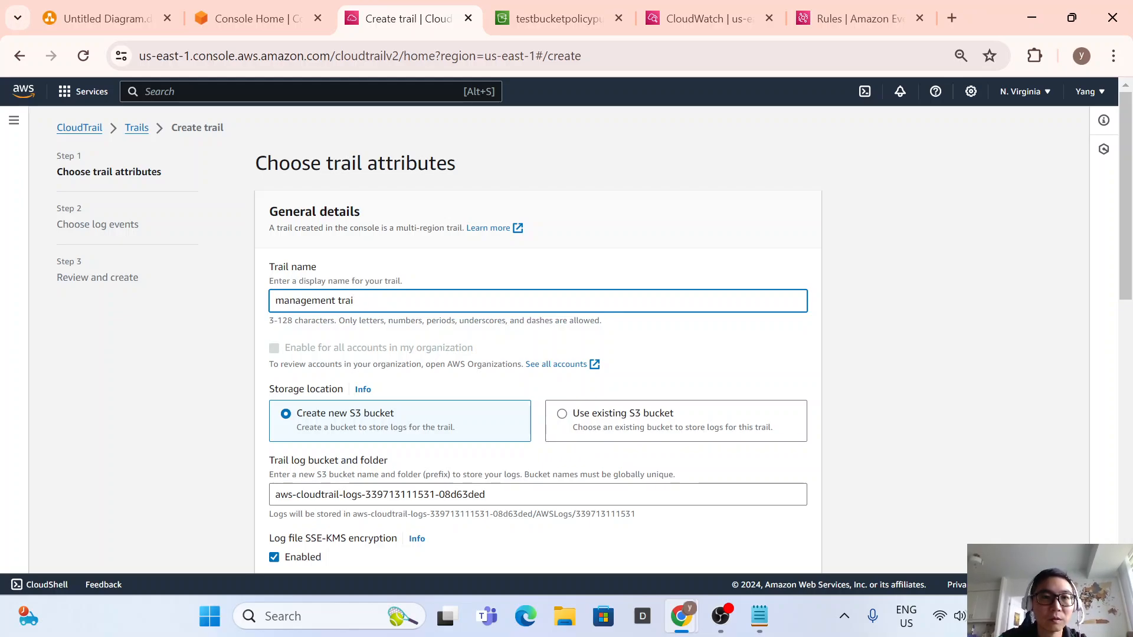
key(BackSpace)
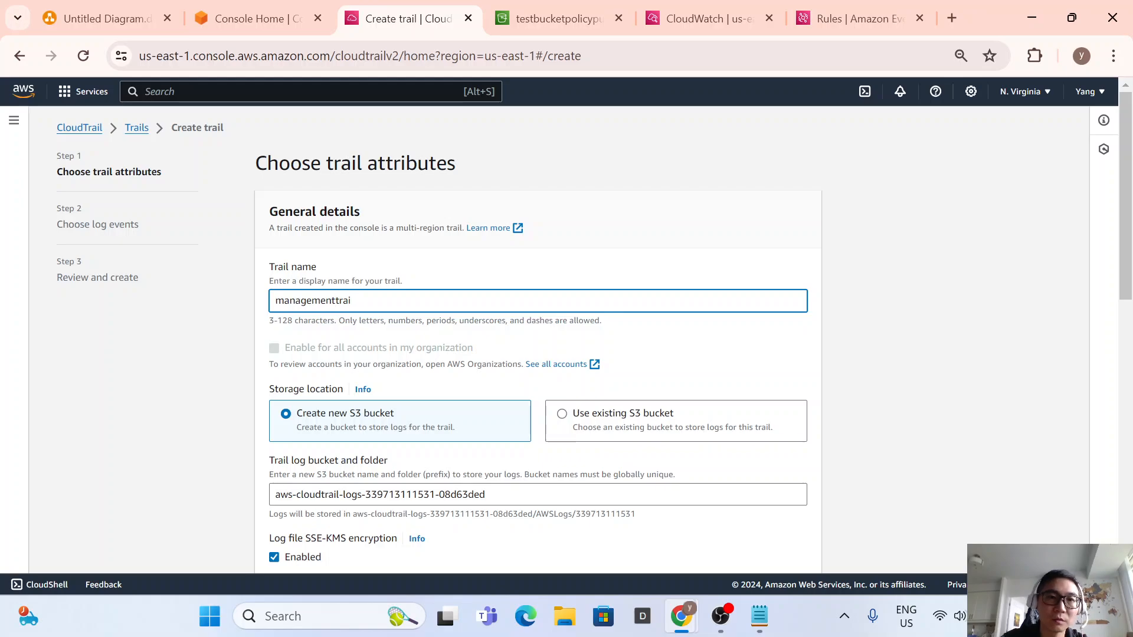
text(-)
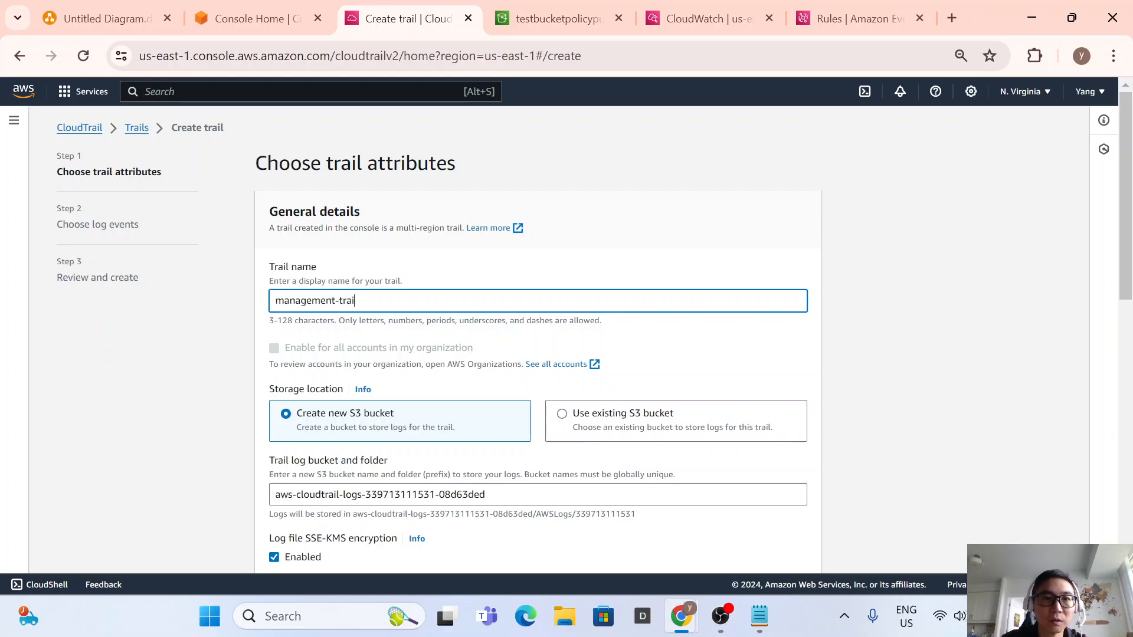
text(l0de)
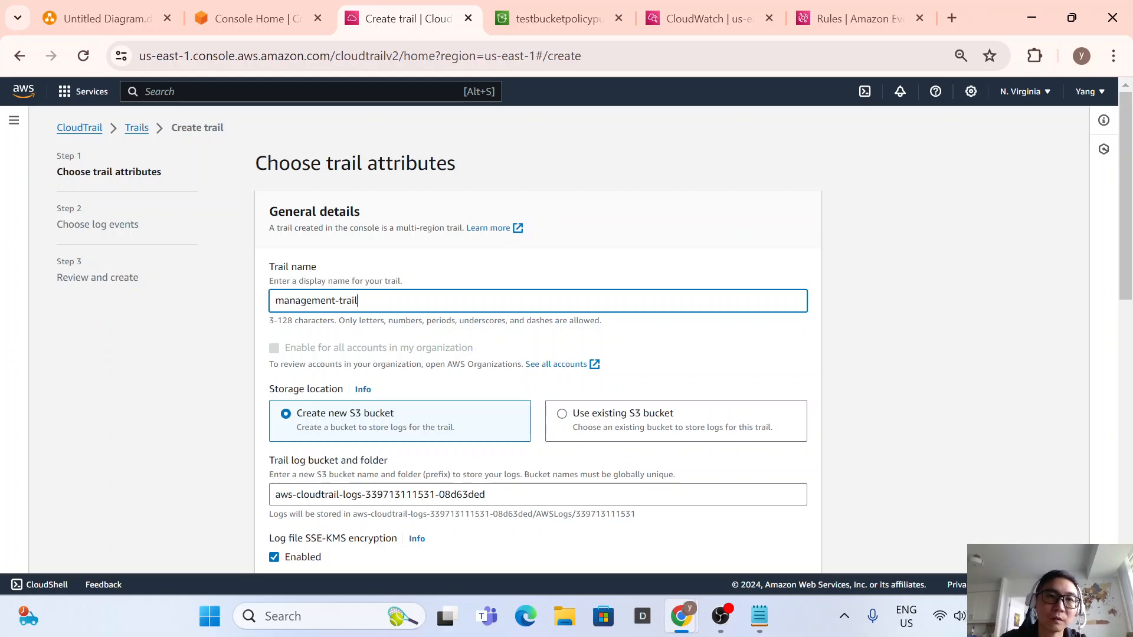
text(-demo)
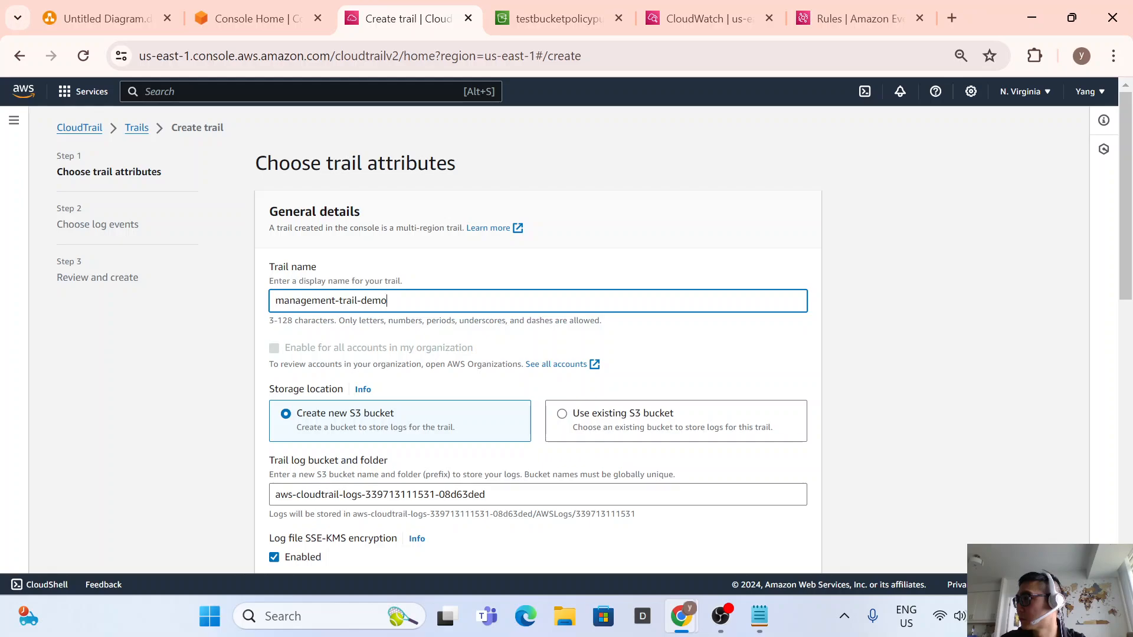
key(super+d)
key(super+d)
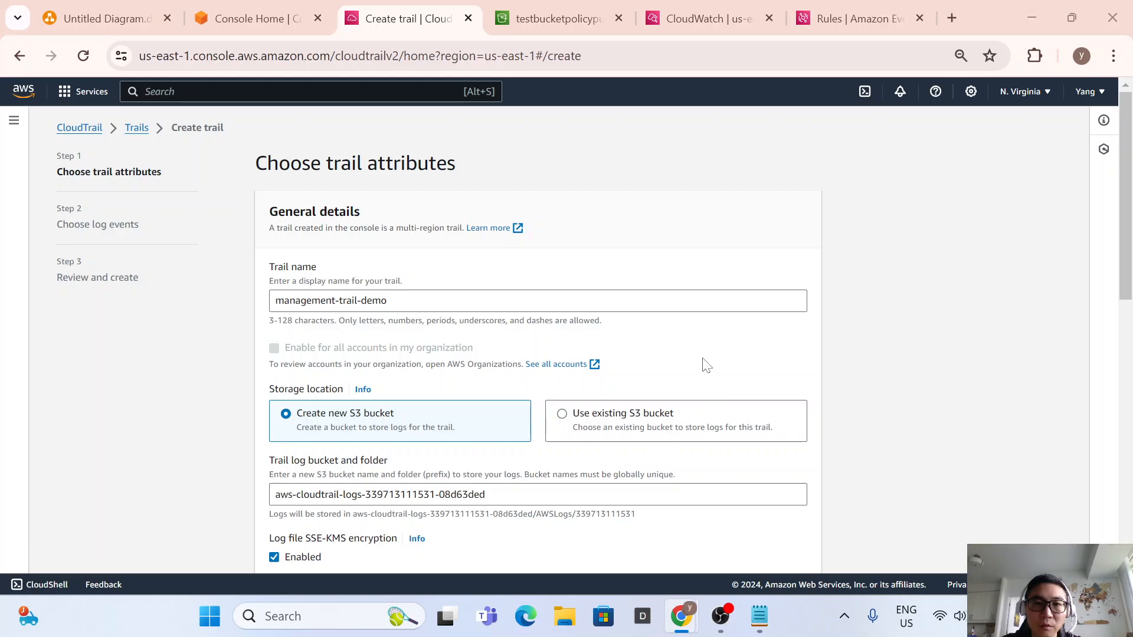
scroll(330, 401, down, 3)
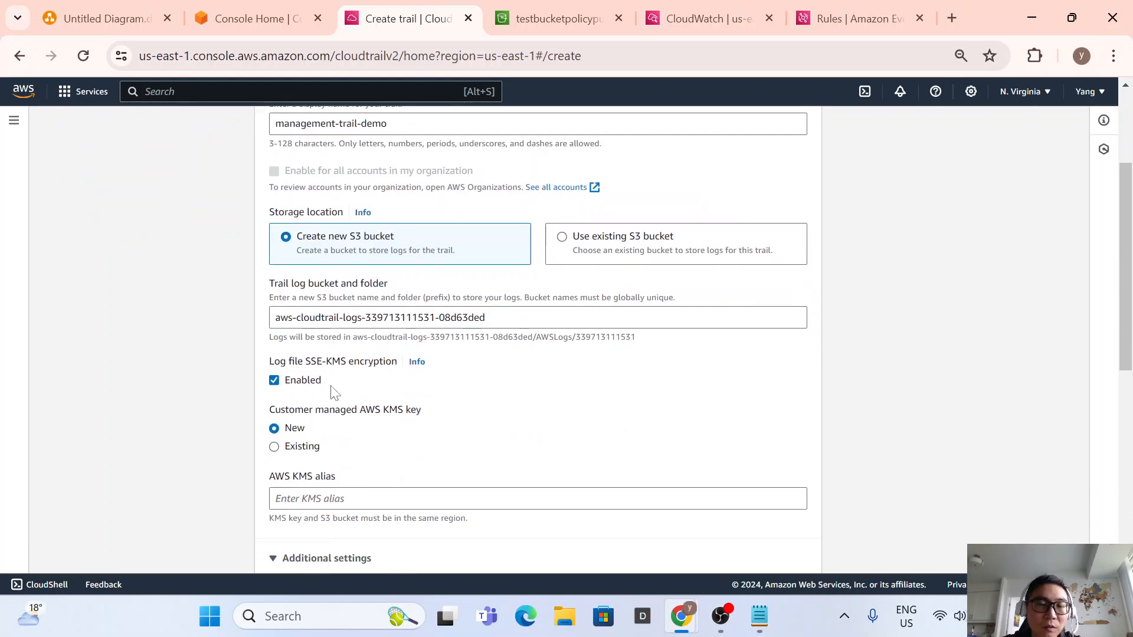
scroll(334, 387, up, 3)
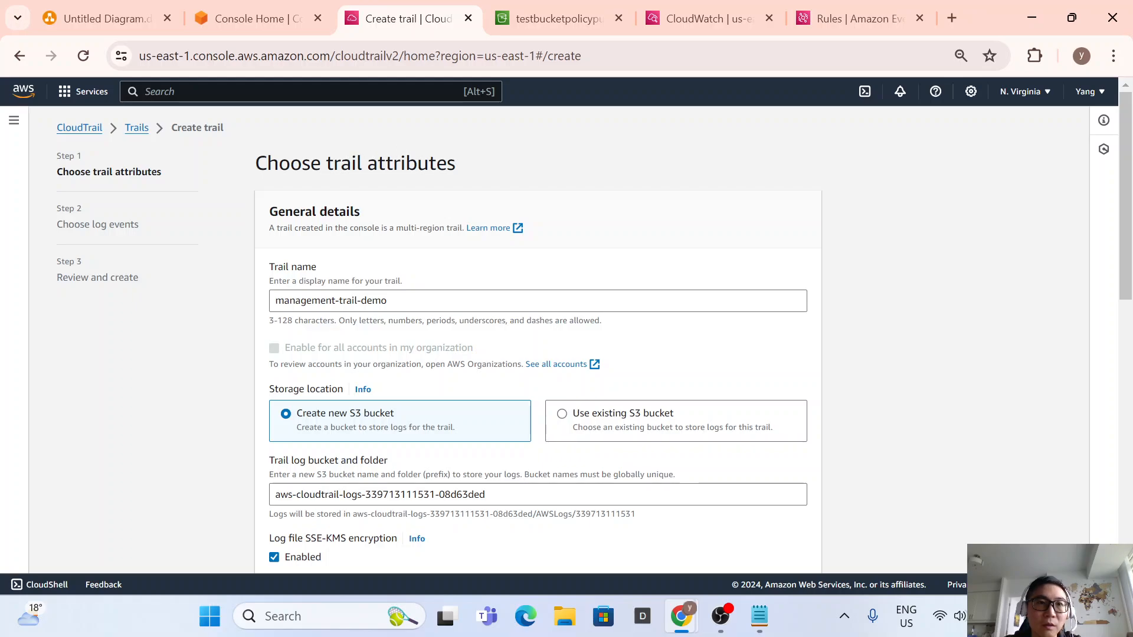
drag(320, 164, 367, 164)
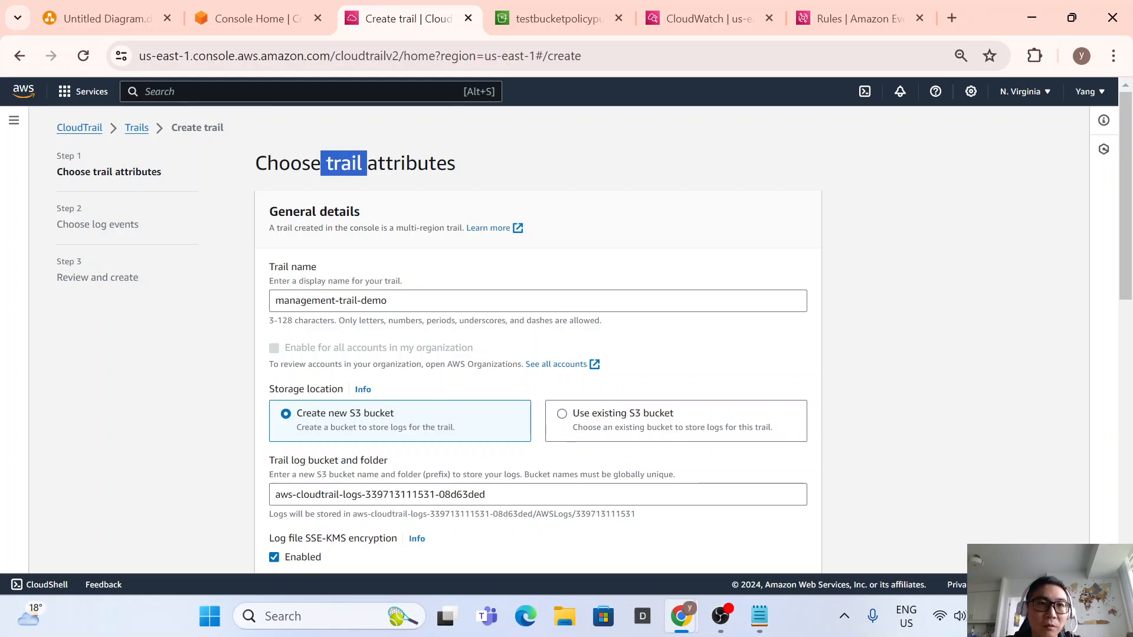
Turn off log file SSE-KMS encryption, leave CloudWatch Logs disabled, and continue to choosing the trail's log events.
scroll(447, 201, down, 3)
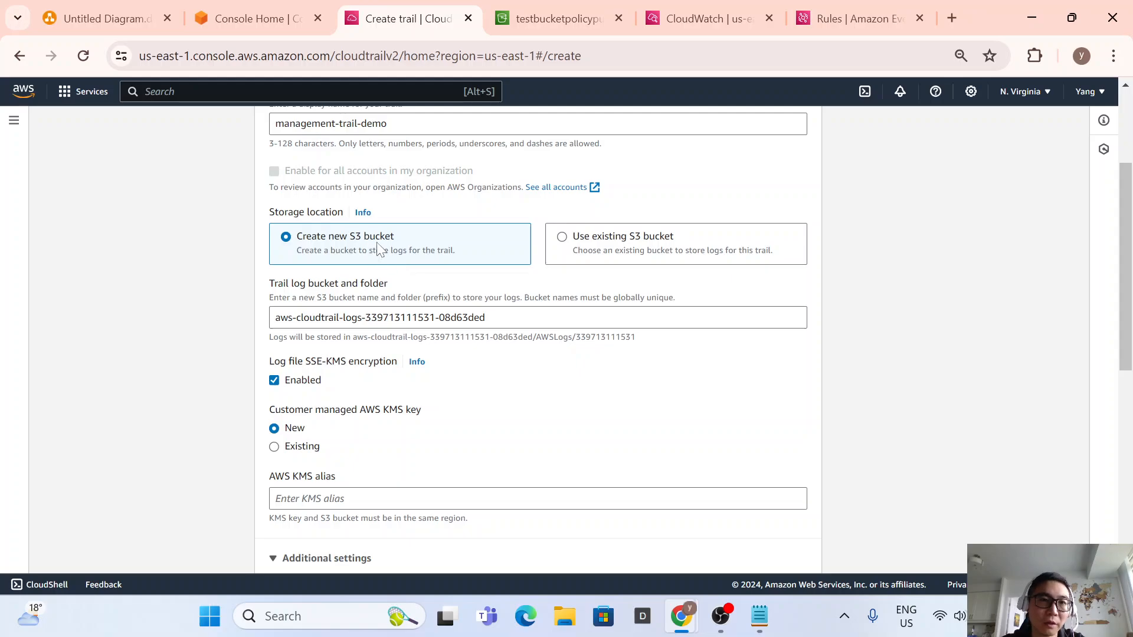
scroll(440, 262, down, 3)
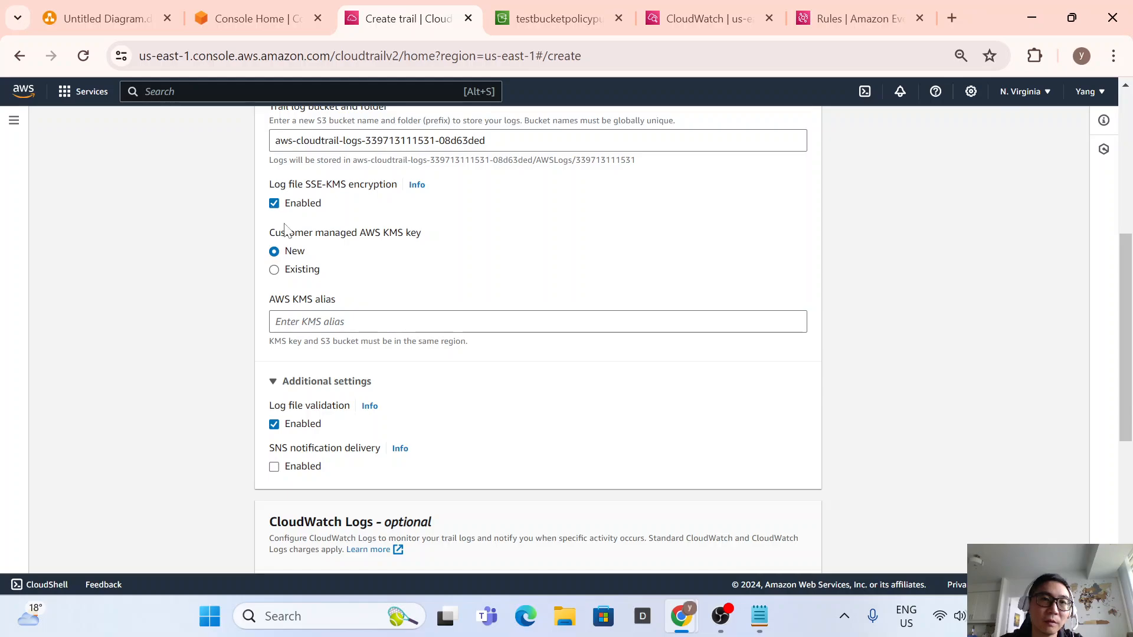
click(274, 203)
scroll(422, 273, up, 5)
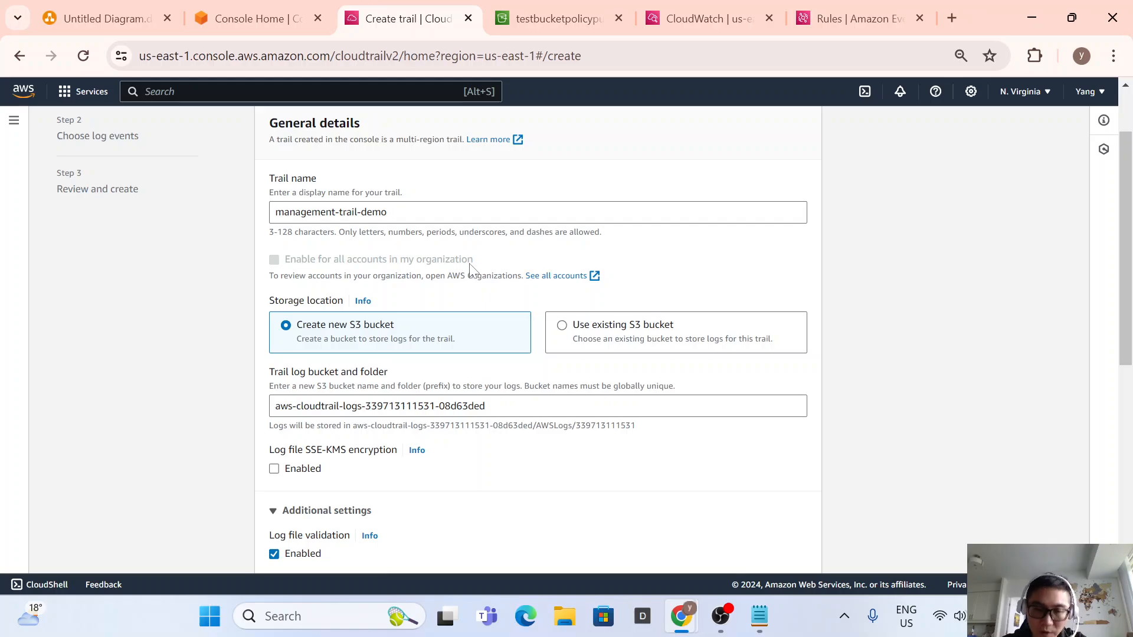
scroll(472, 270, down, 2)
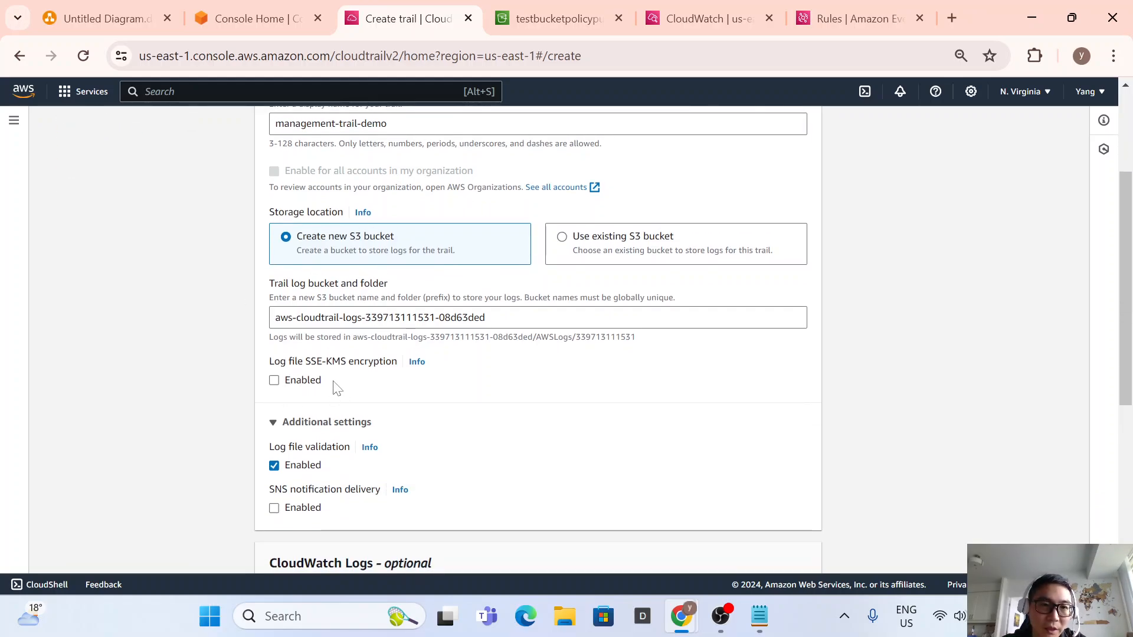
scroll(336, 388, down, 4)
scroll(319, 246, up, 3)
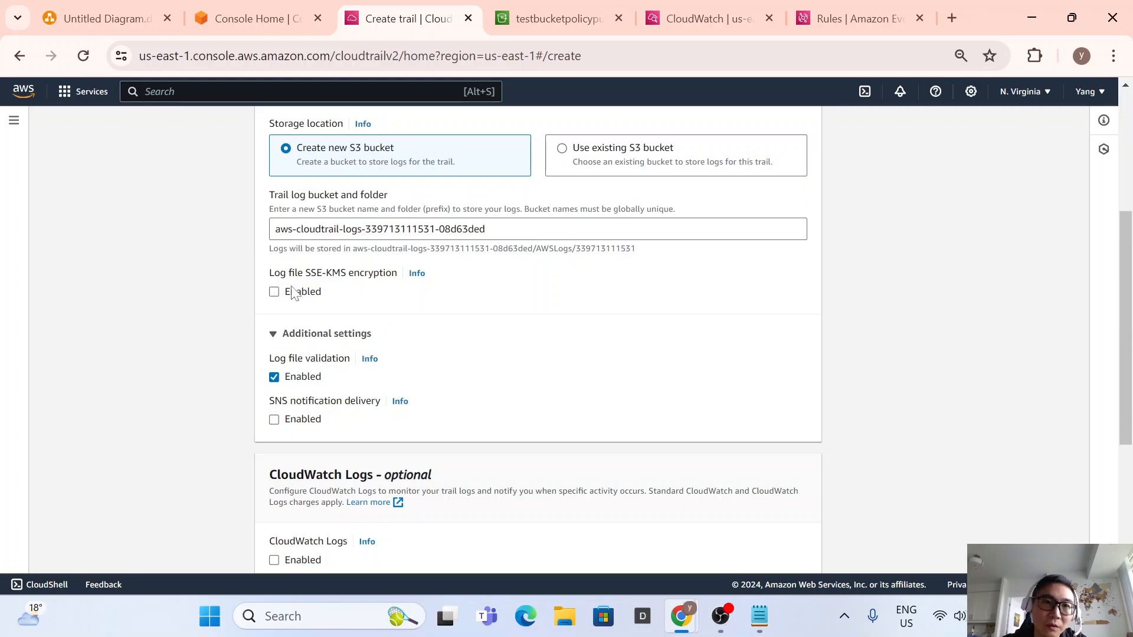
click(293, 292)
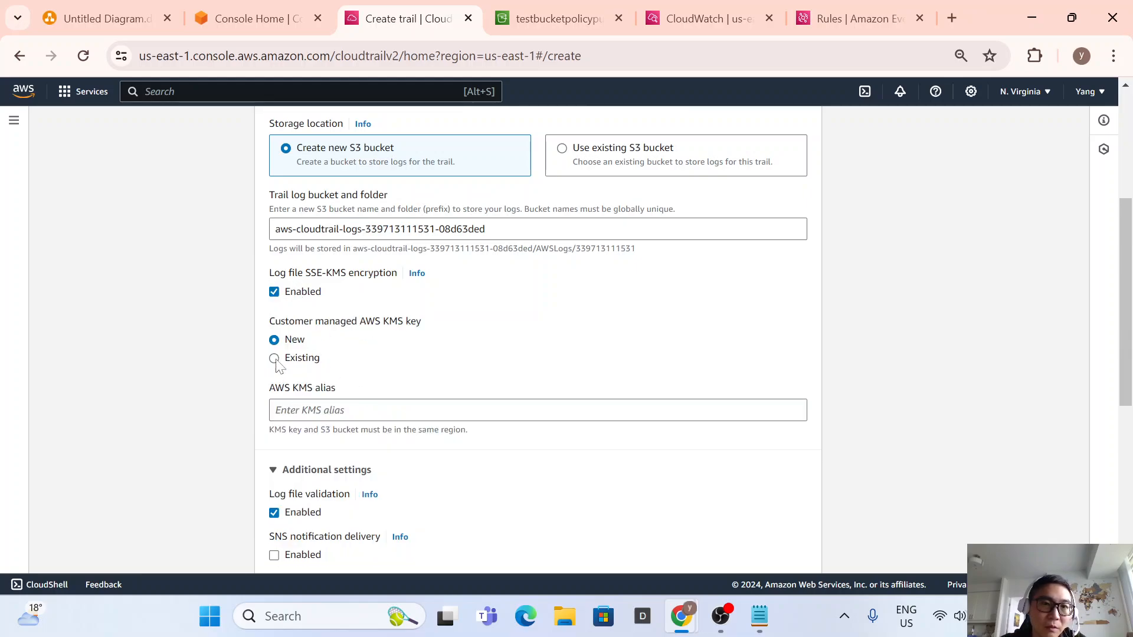
click(275, 292)
scroll(400, 321, down, 5)
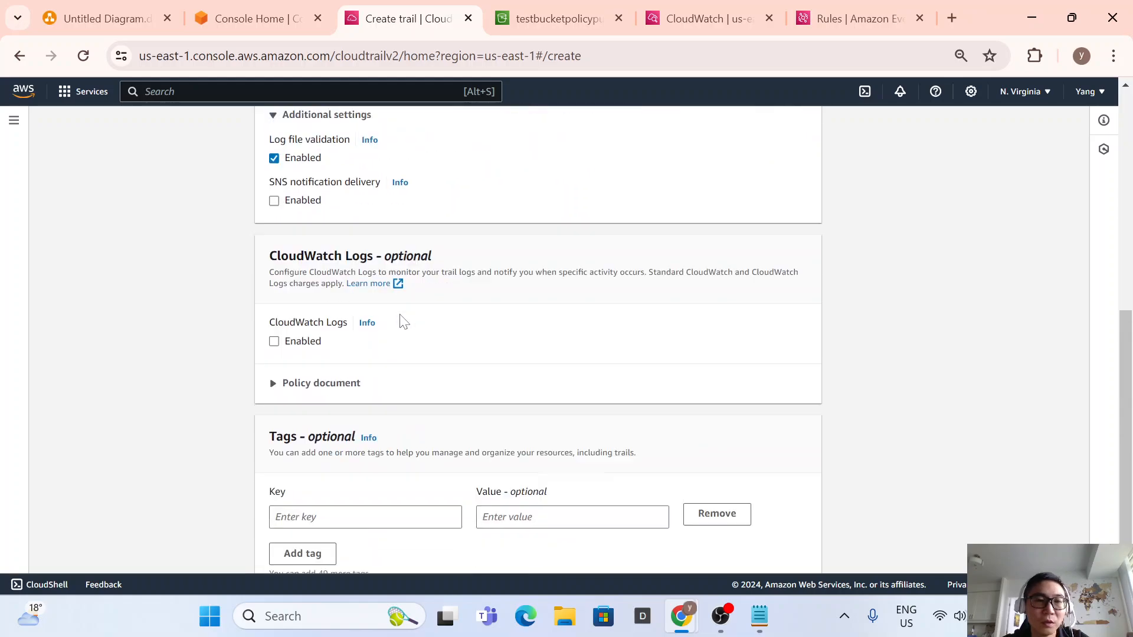
click(779, 548)
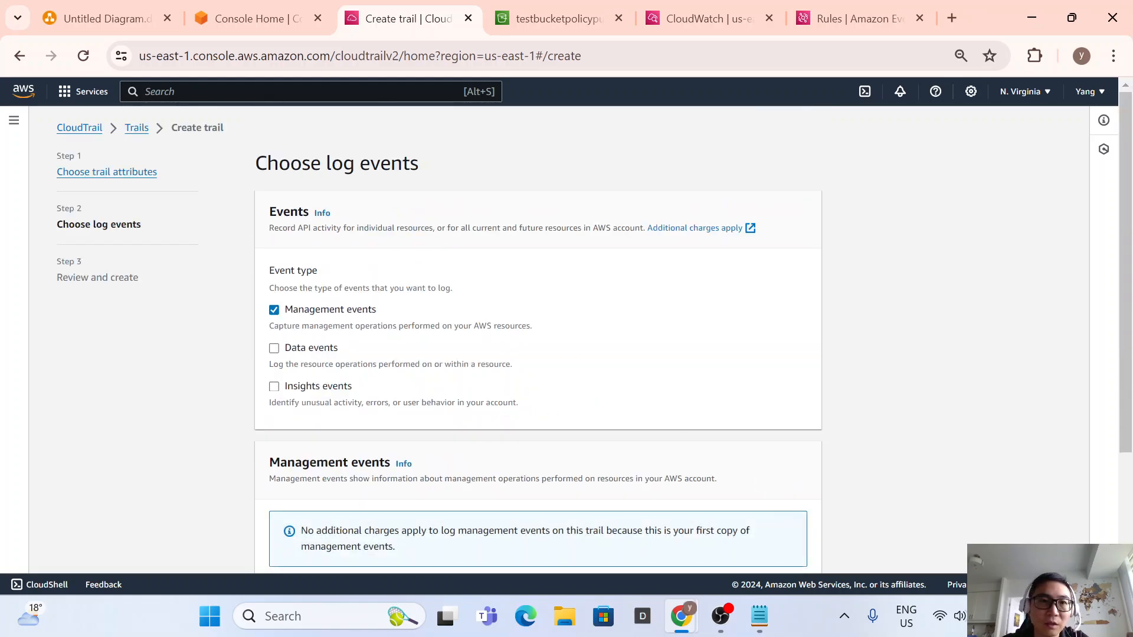
Keep only management events with read and write API activity selected, and create the trail.
drag(292, 313, 349, 313)
click(536, 282)
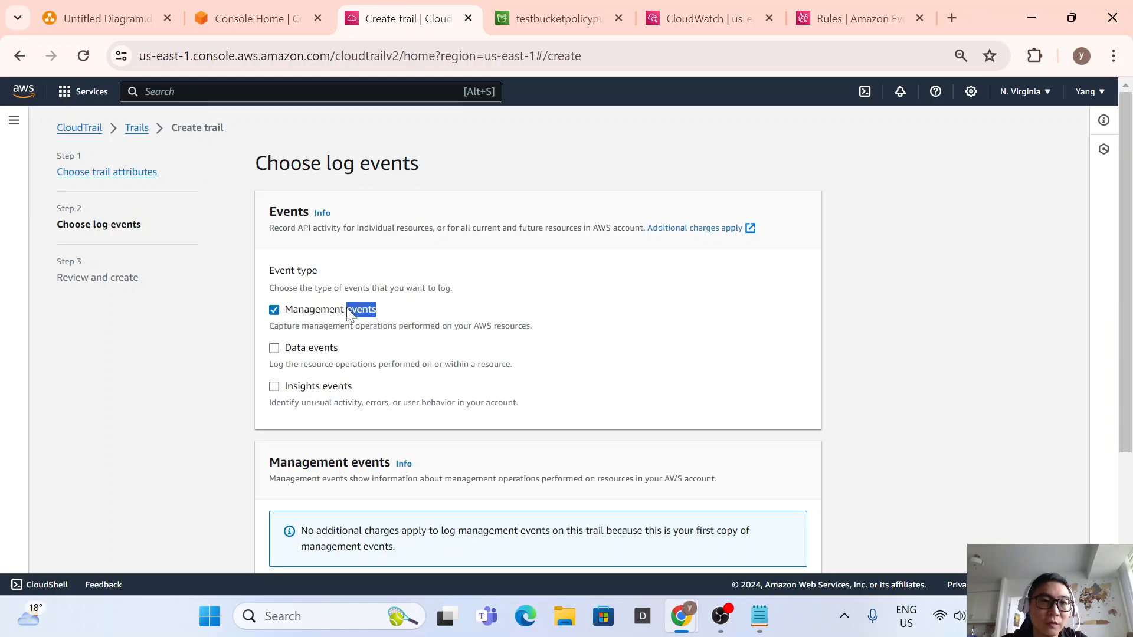
click(654, 345)
scroll(652, 344, down, 3)
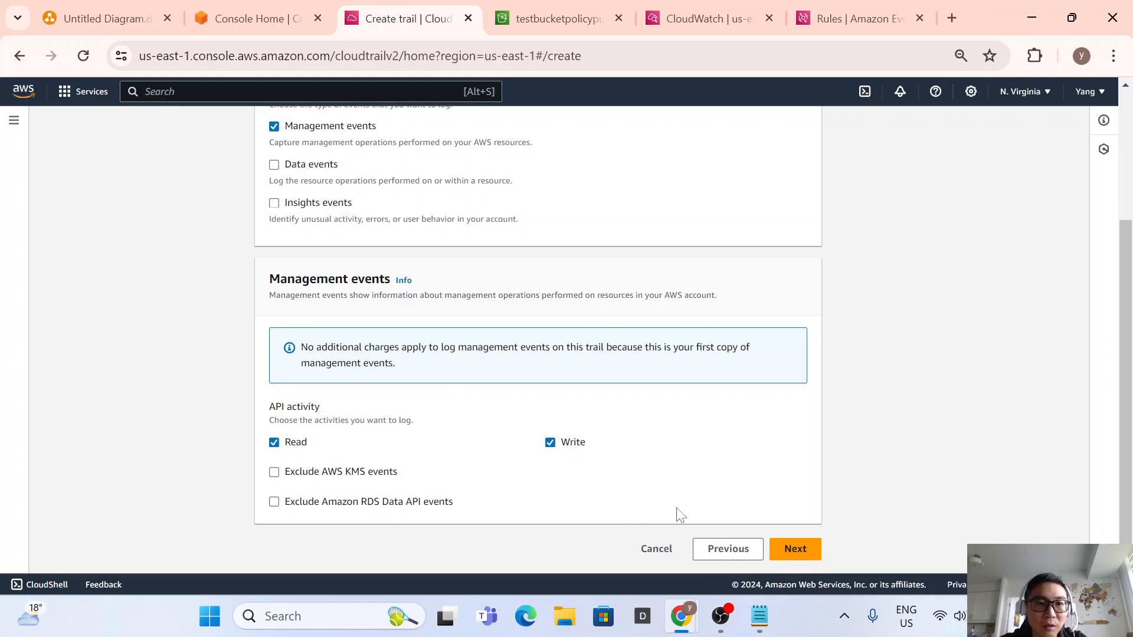
click(798, 550)
scroll(511, 413, down, 15)
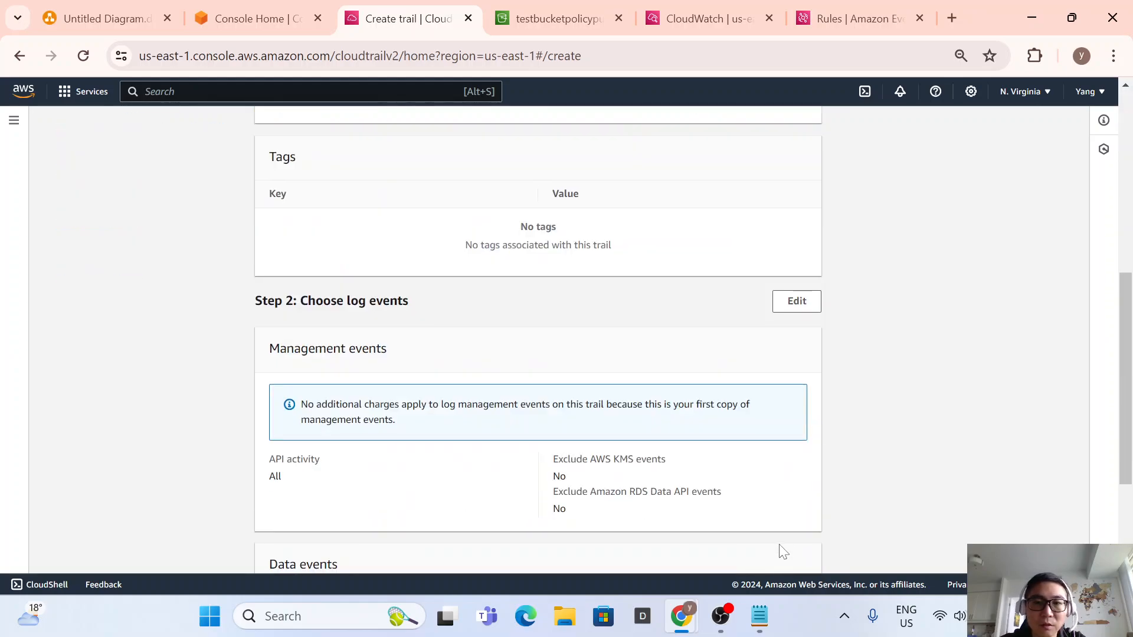
click(790, 547)
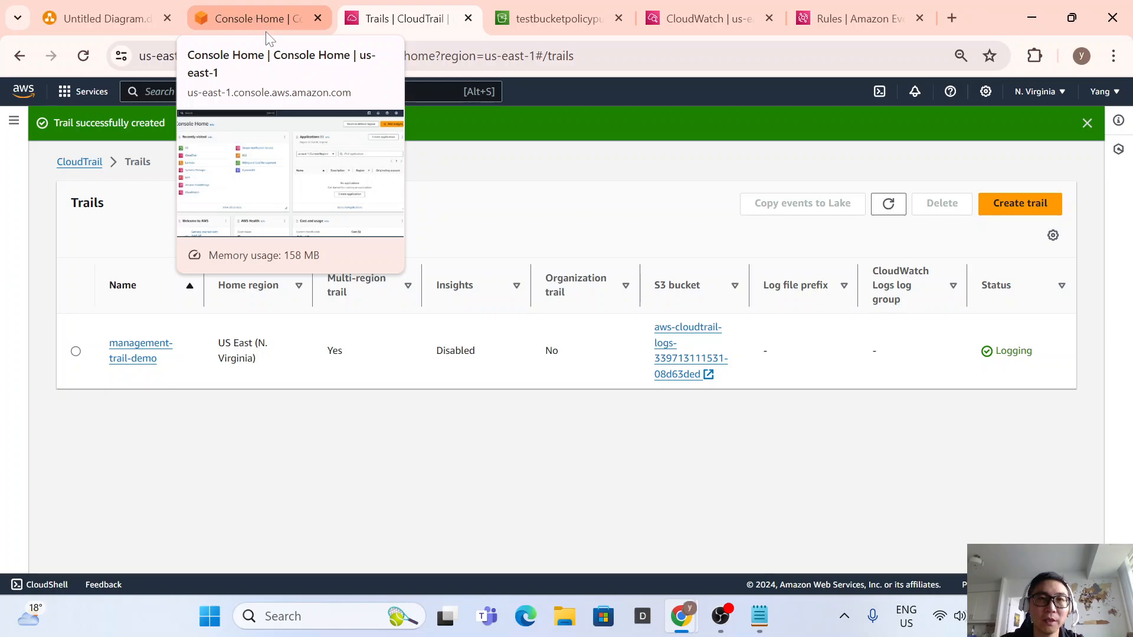
Open the S3 bucket list in a separate tab and locate the bucket that stores the CloudTrail logs.
click(561, 19)
scroll(191, 121, up, 6)
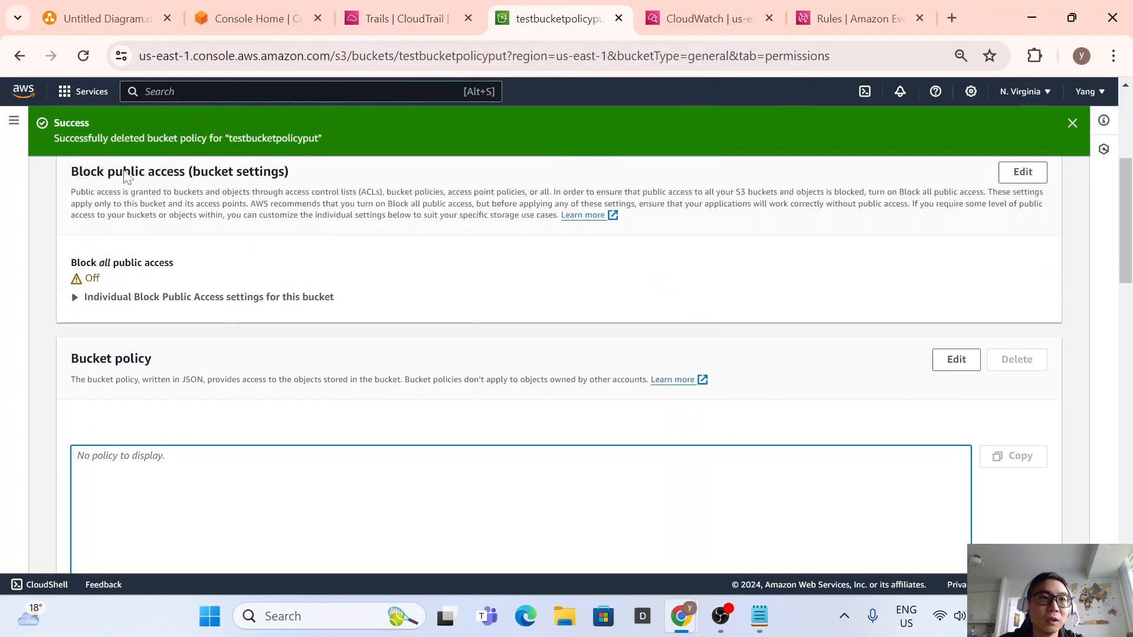
middle_click(96, 181)
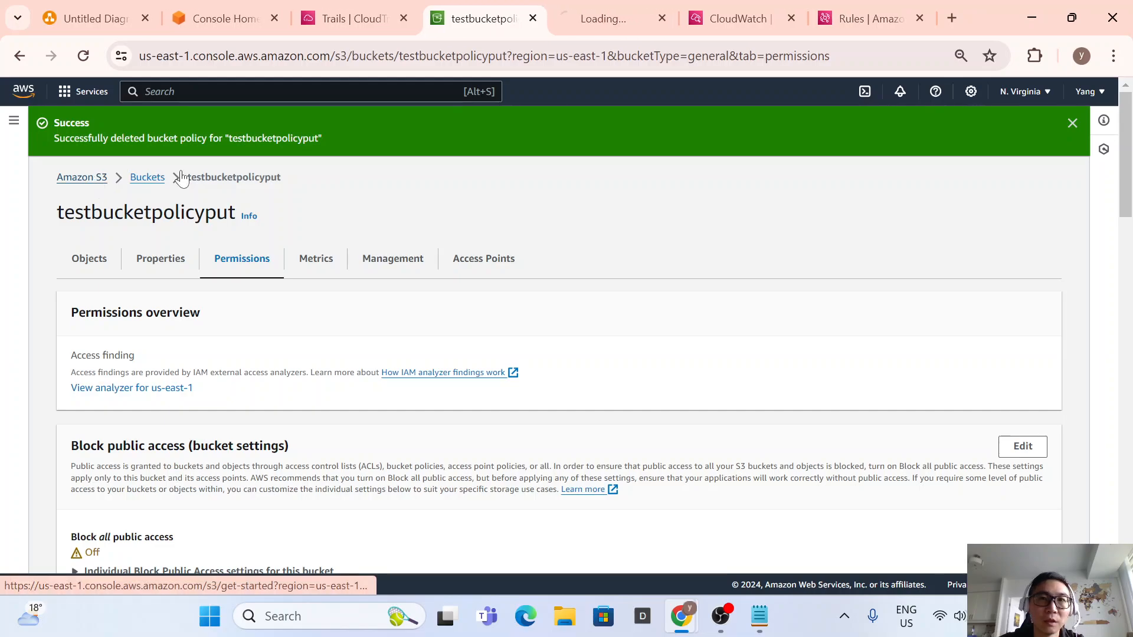
click(594, 15)
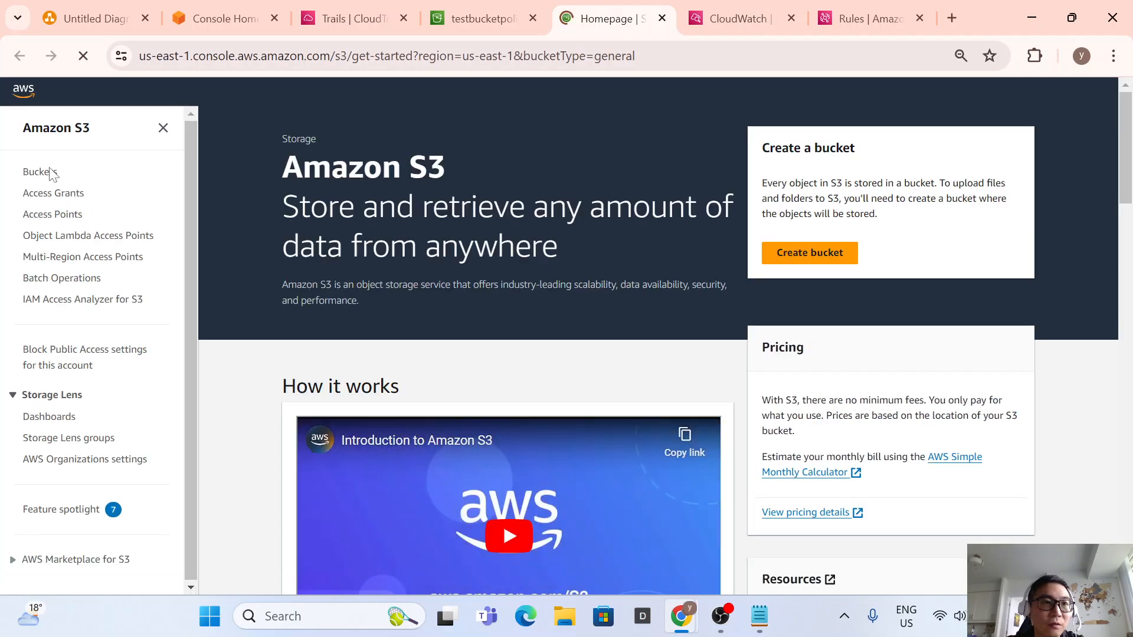
click(49, 175)
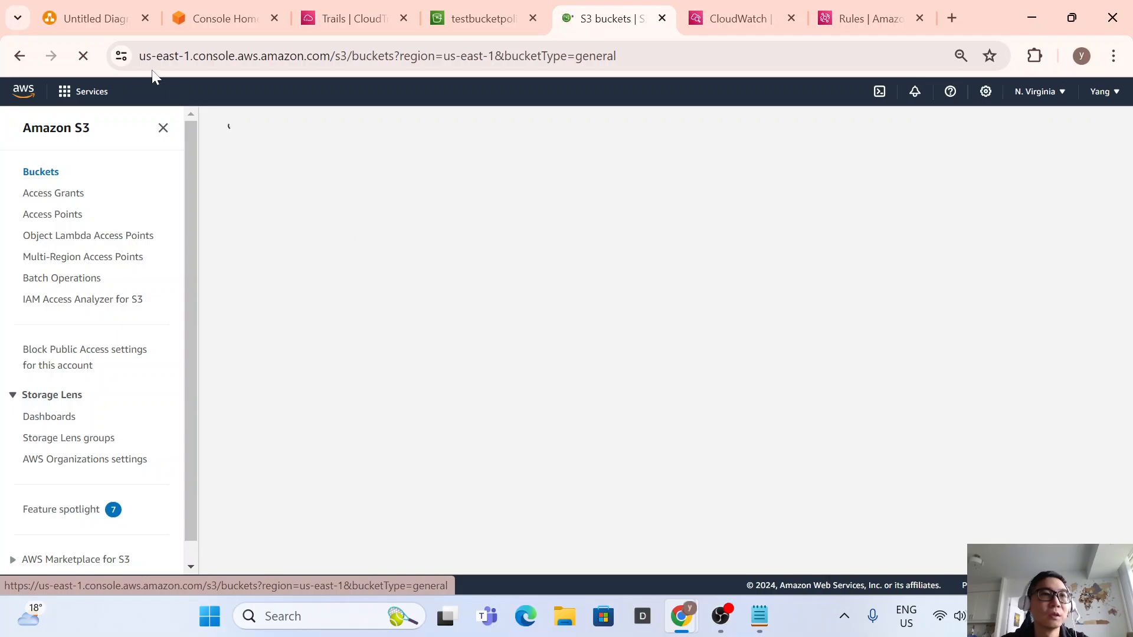
triple_click(362, 434)
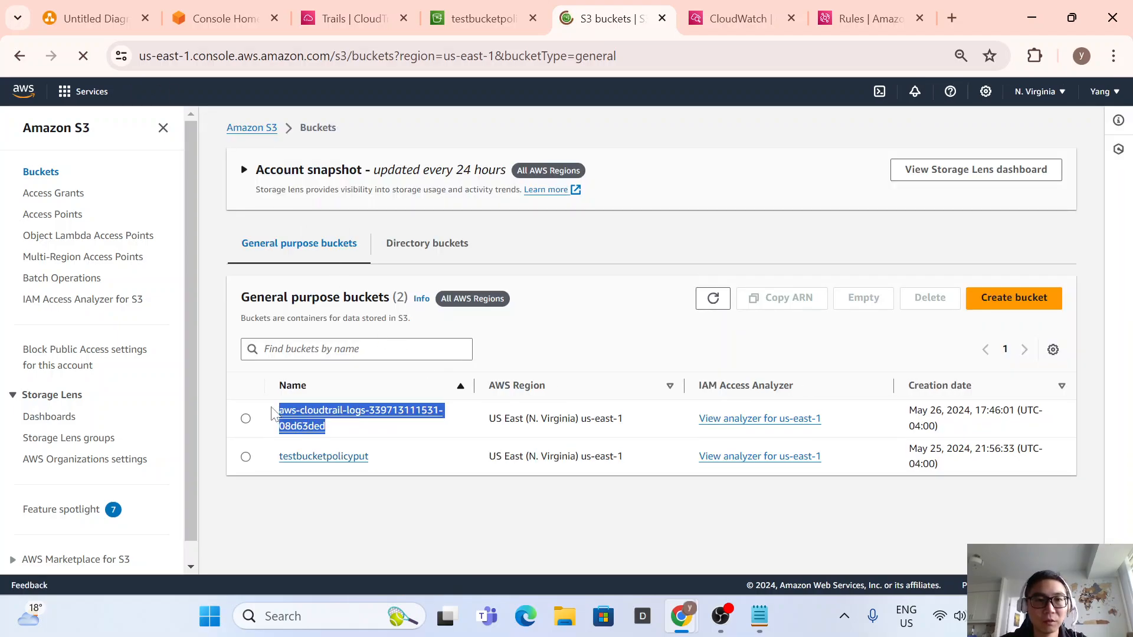
click(449, 522)
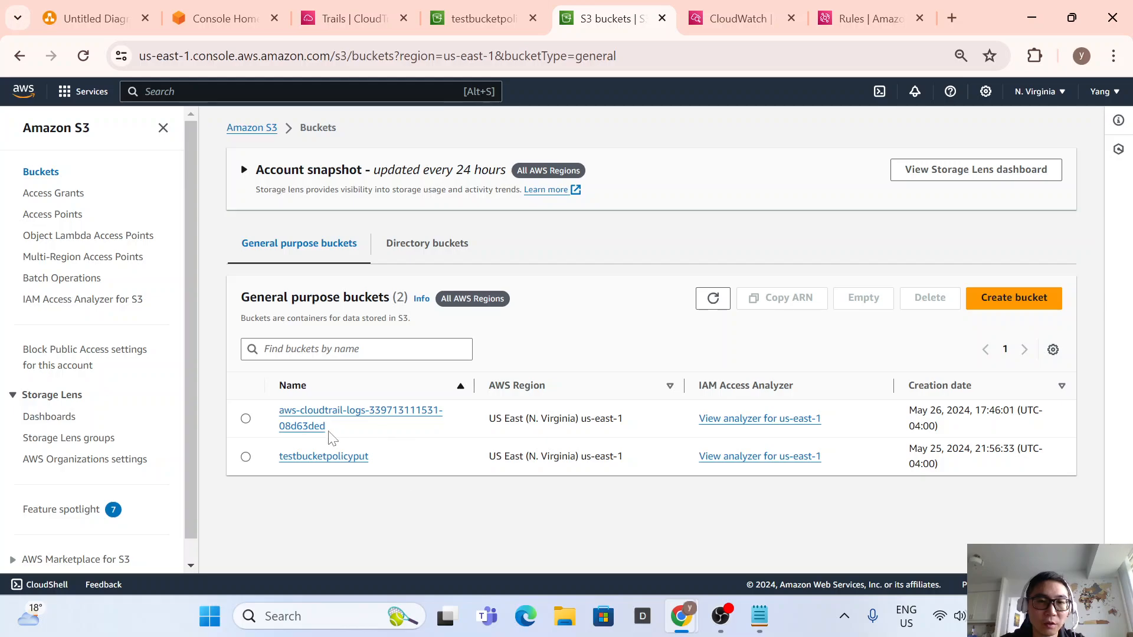
drag(327, 427, 270, 408)
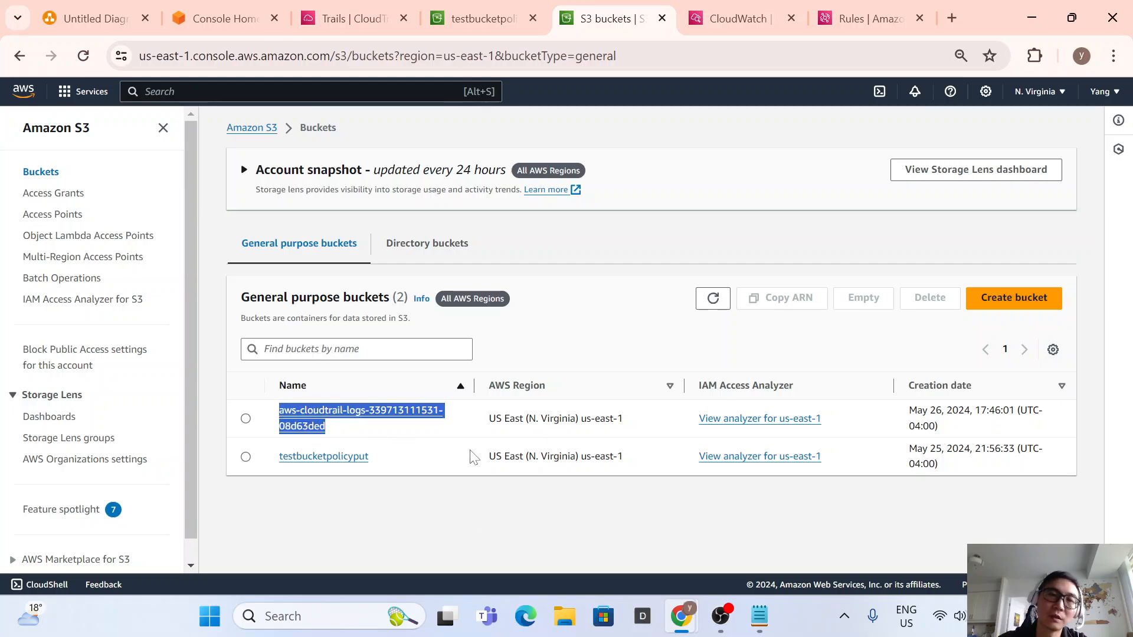
click(468, 551)
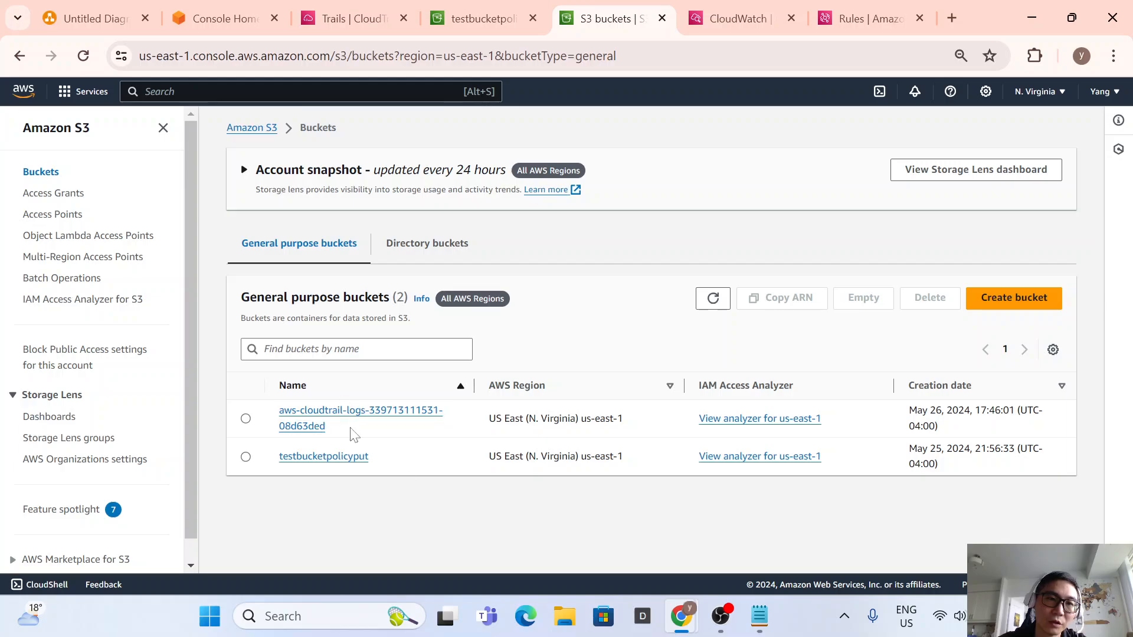
drag(349, 427, 280, 408)
click(482, 531)
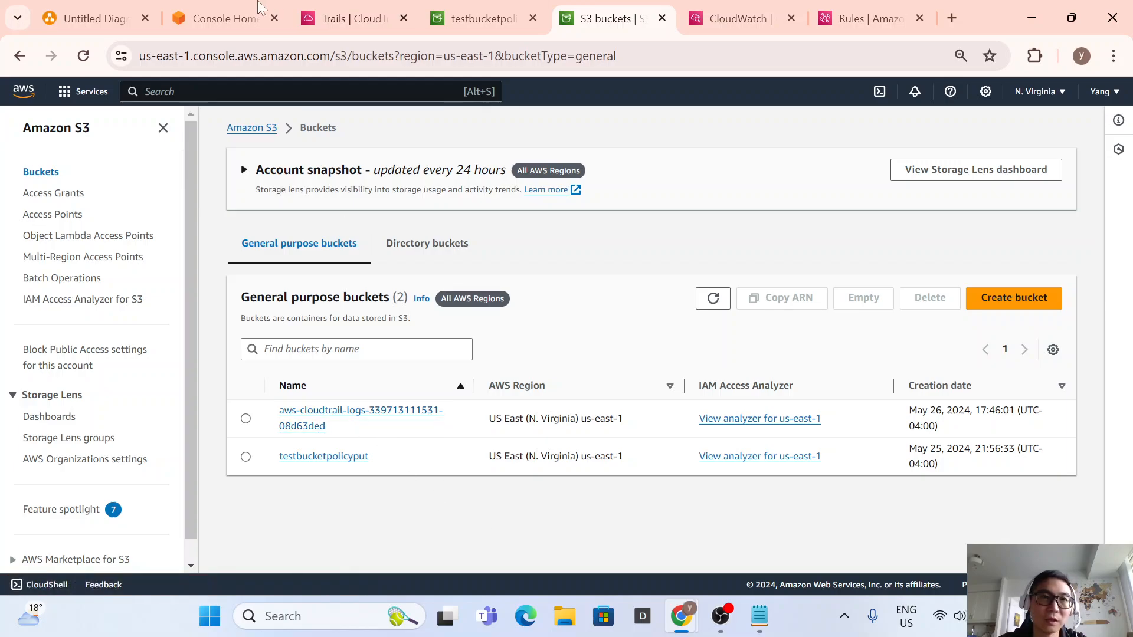
Review the architecture diagram, then examine the details and log streams of the /aws/events/s3putpolicy log group in CloudWatch.
click(109, 19)
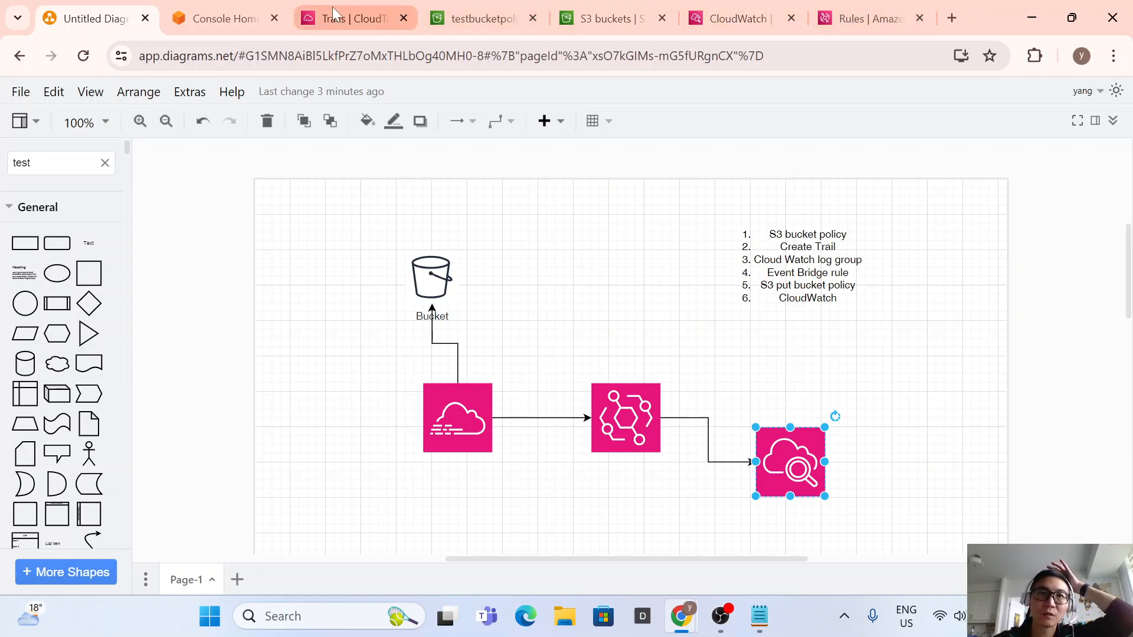
click(740, 23)
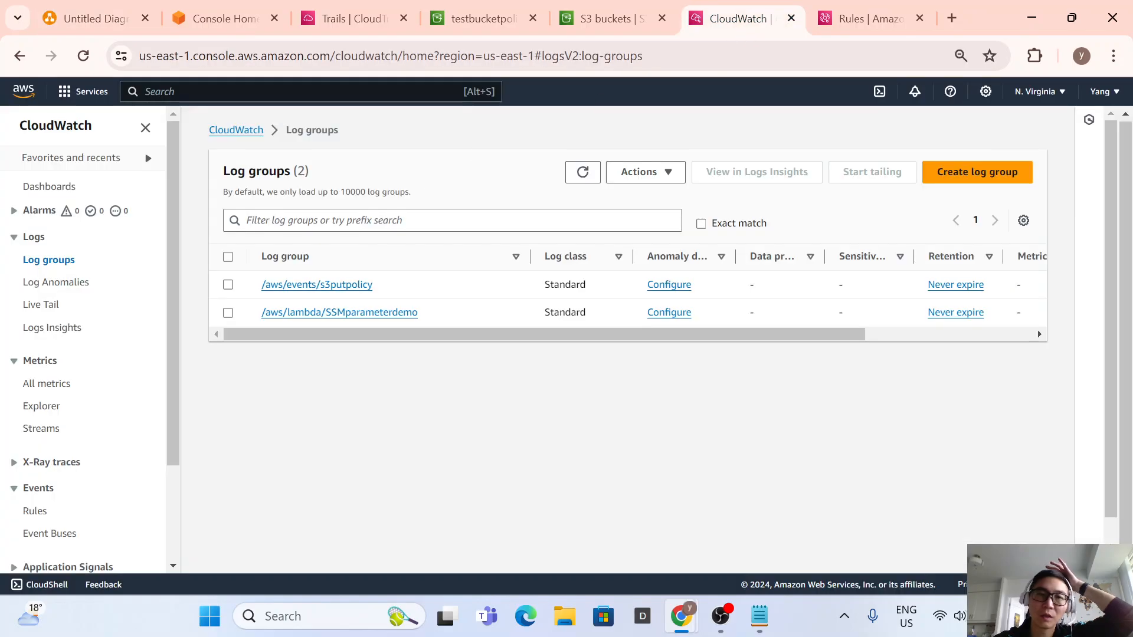
click(346, 293)
scroll(551, 455, down, 5)
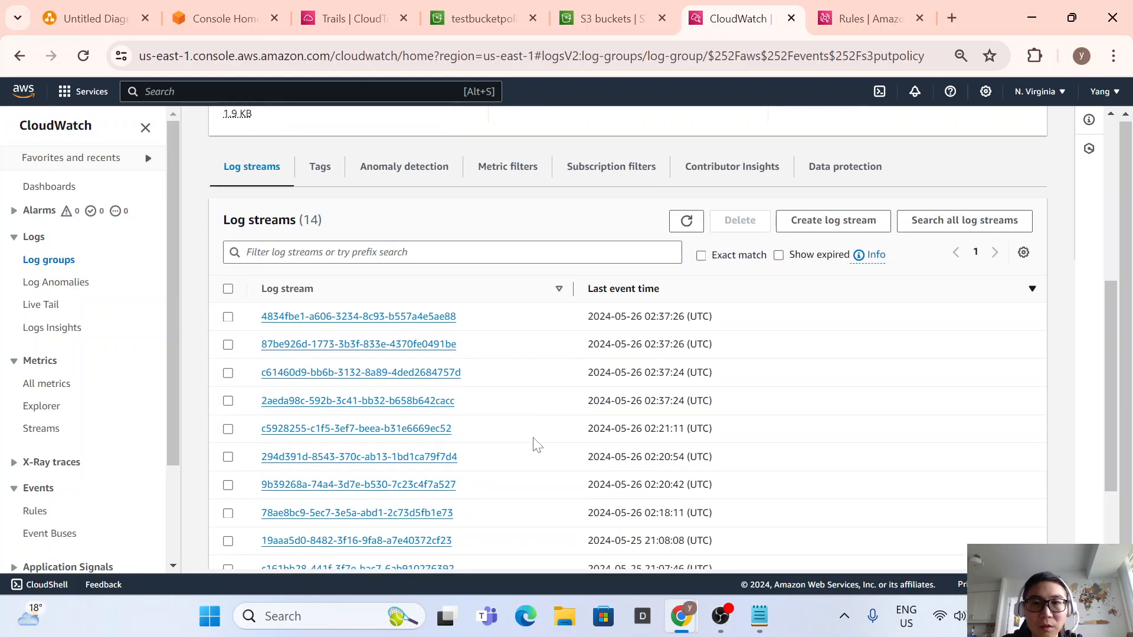
scroll(576, 371, up, 3)
scroll(575, 370, down, 5)
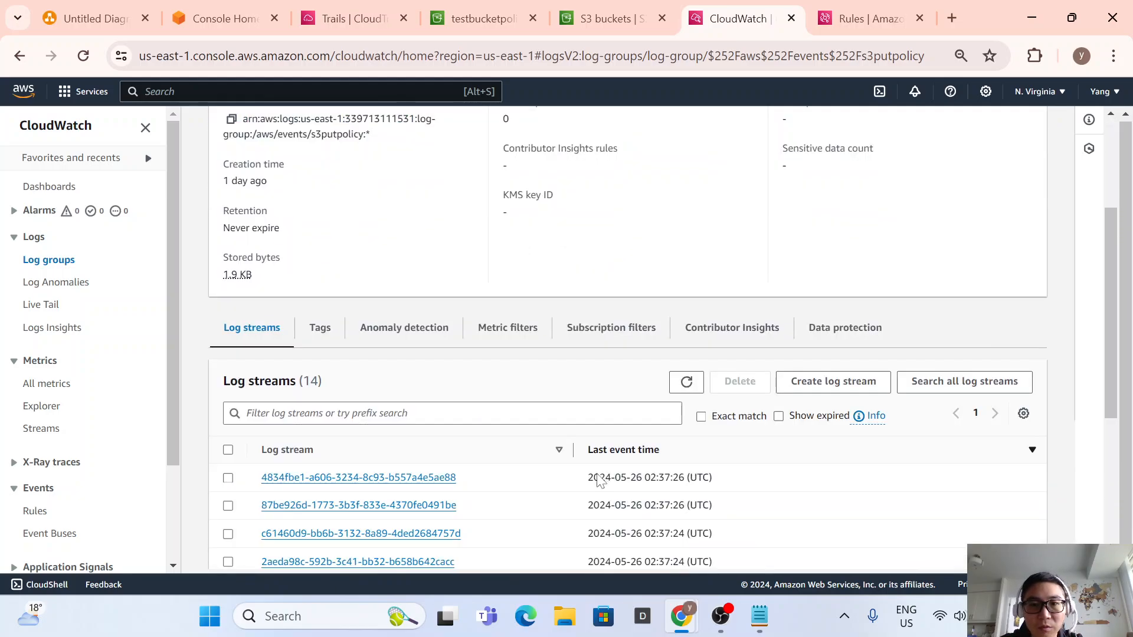
scroll(576, 371, up, 5)
scroll(576, 371, up, 3)
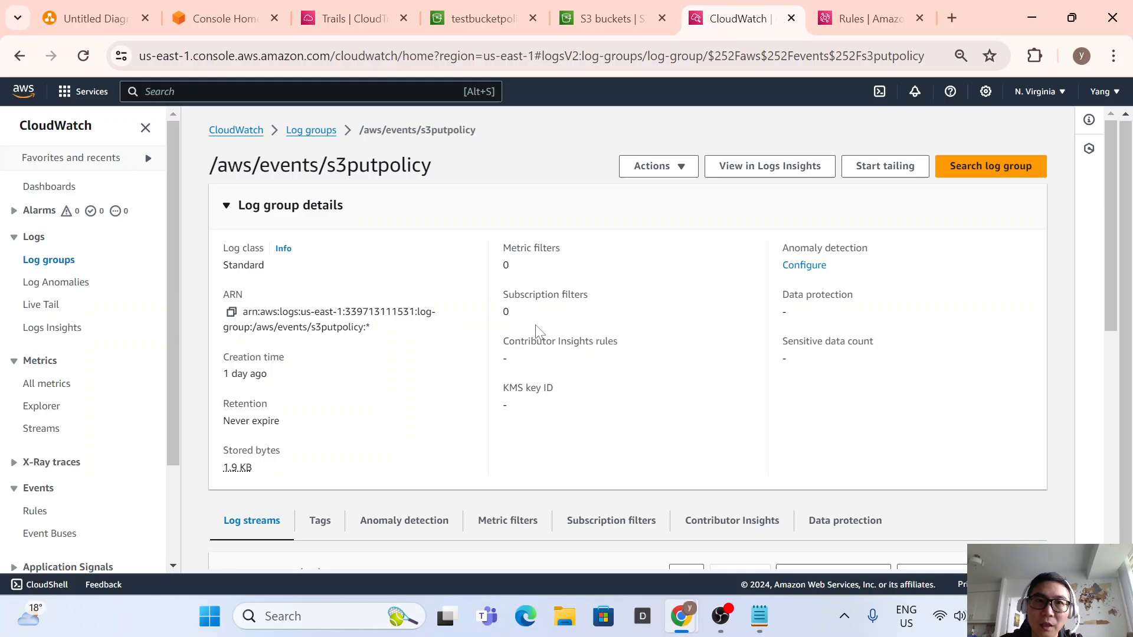
click(325, 132)
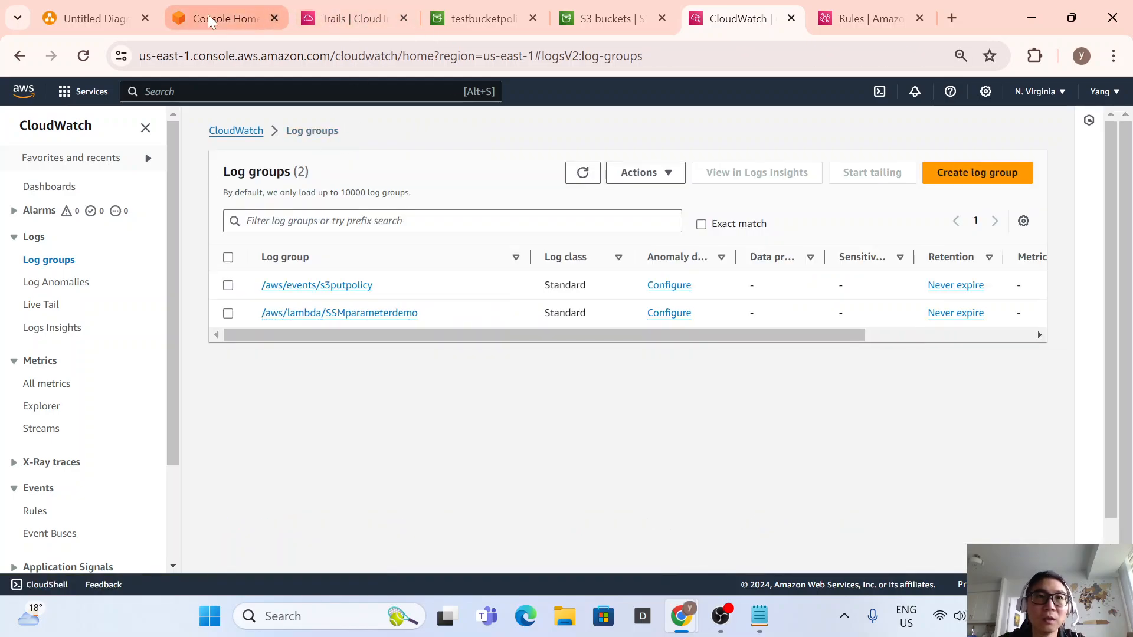
Switch to the EventBridge rules list and start creating a rule on the default event bus.
click(889, 21)
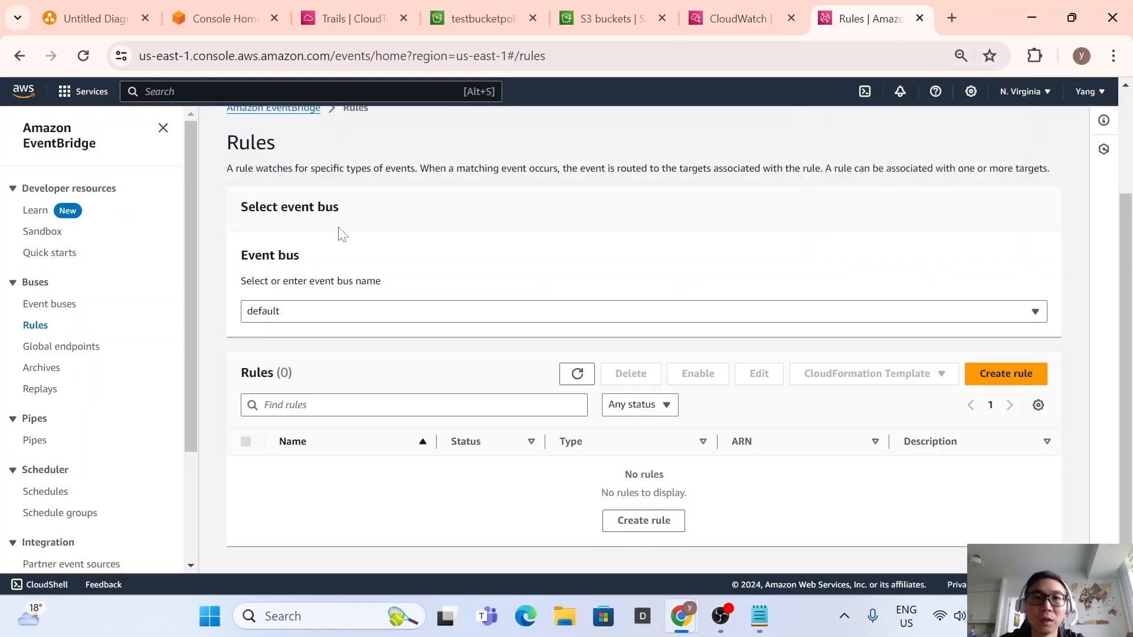
click(50, 137)
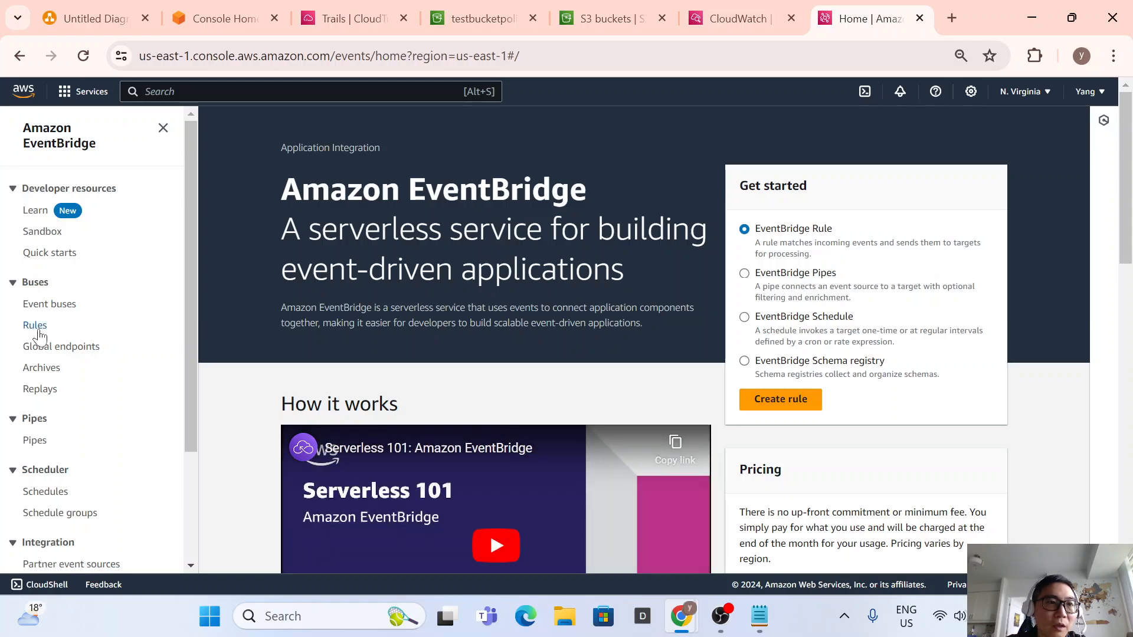
click(39, 327)
scroll(463, 371, down, 2)
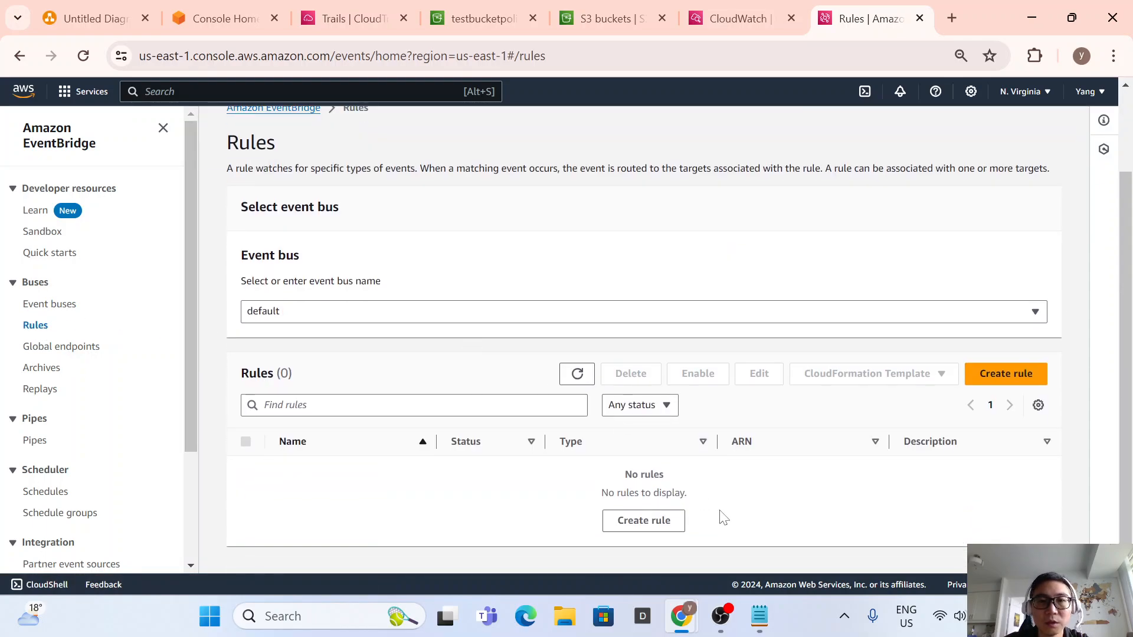
click(1041, 374)
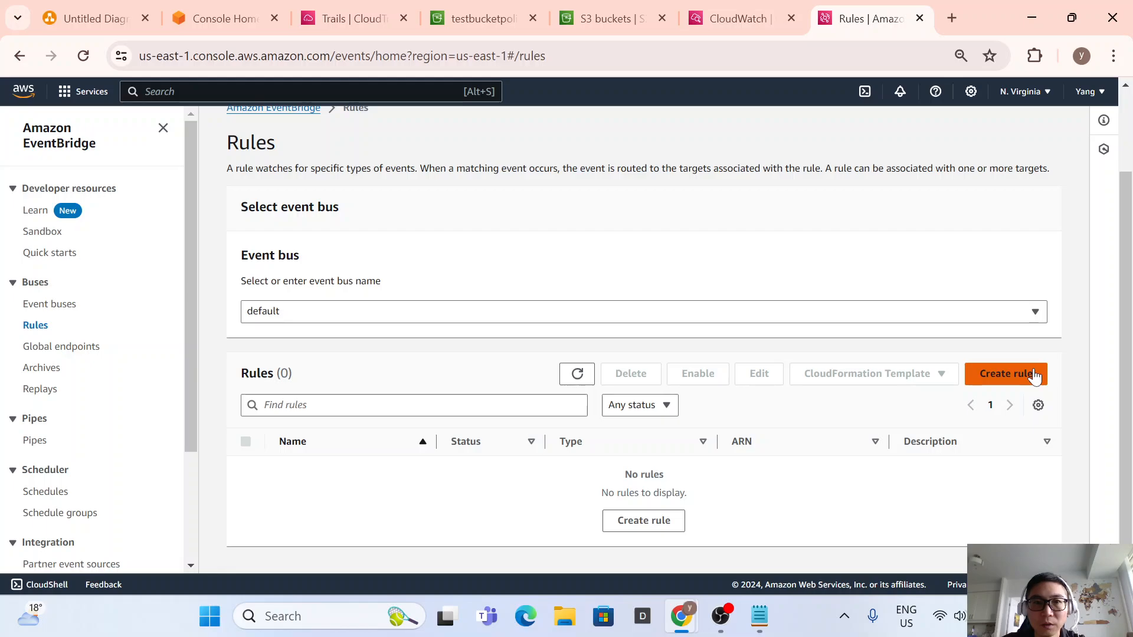
Name the rule S3changepolicy, keep it enabled as a rule with an event pattern, and continue to building the pattern.
click(538, 257)
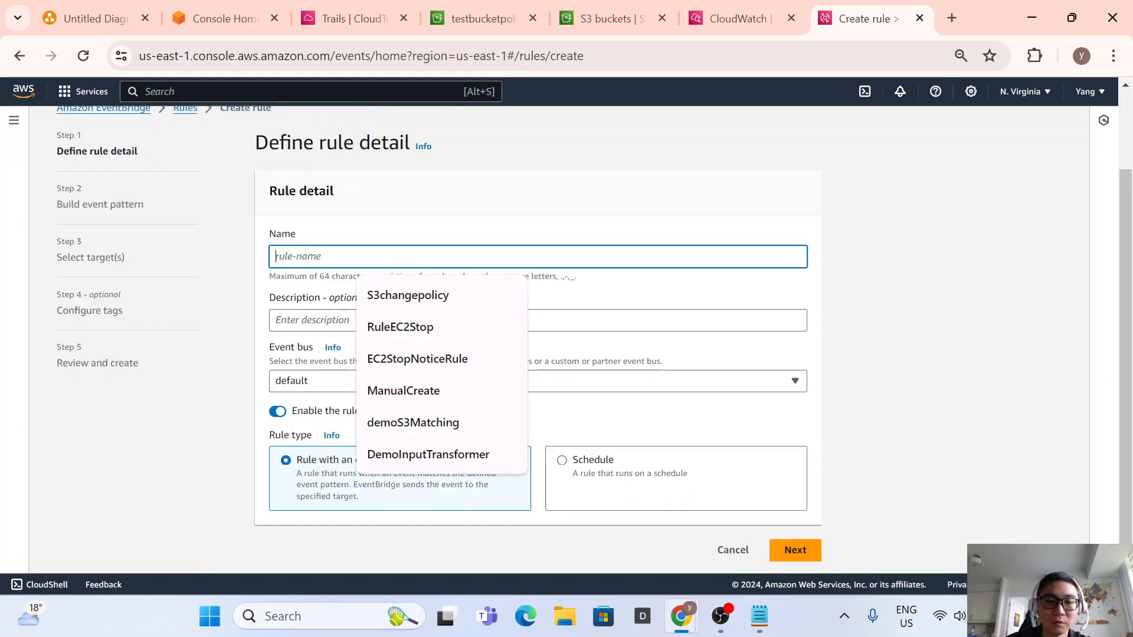
text(S)
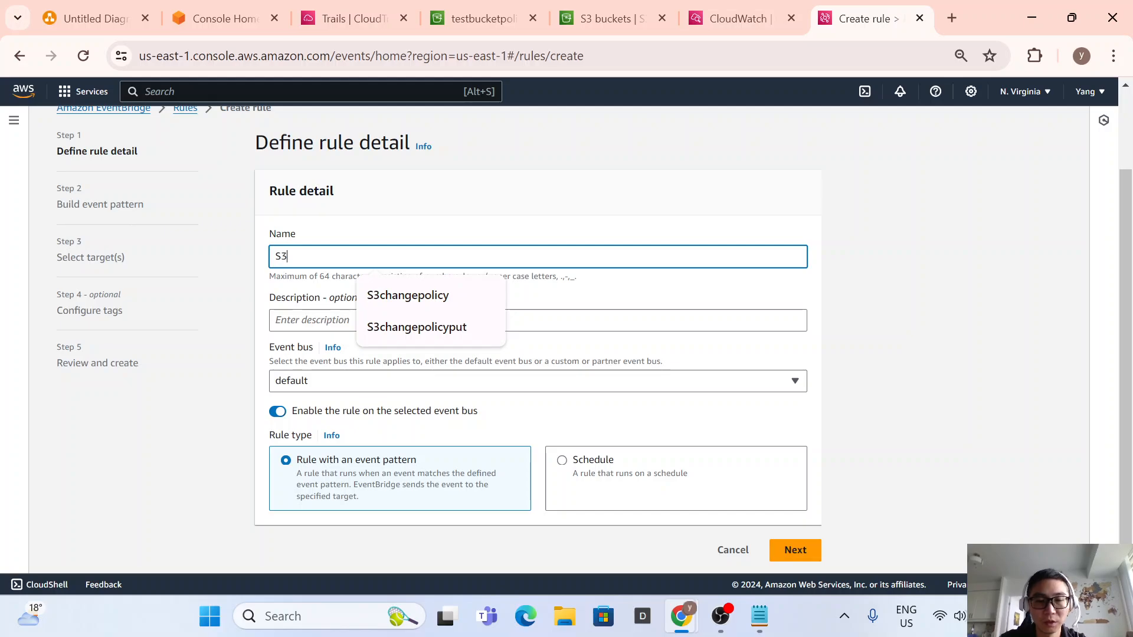
text(3)
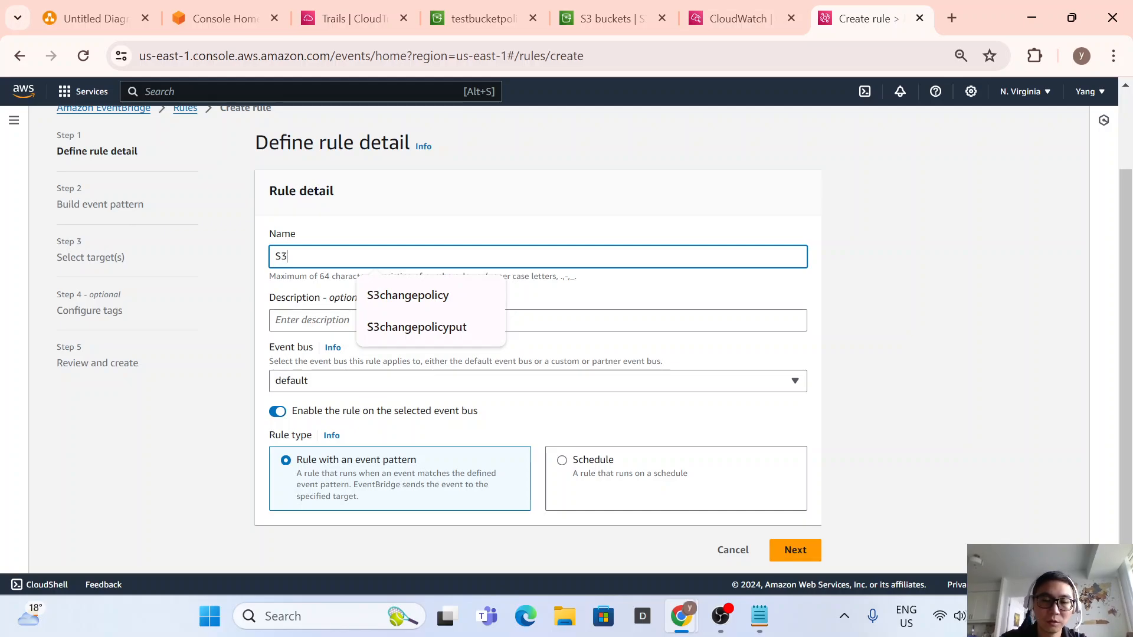
text(ch)
key(Down)
key(Return)
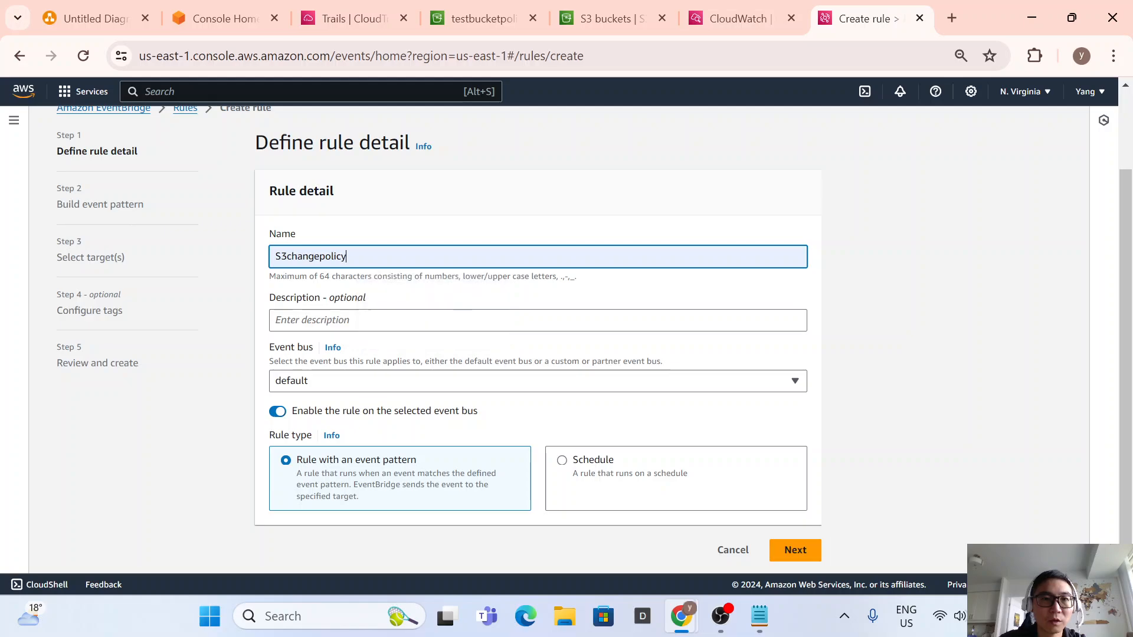
key(Down)
click(1089, 362)
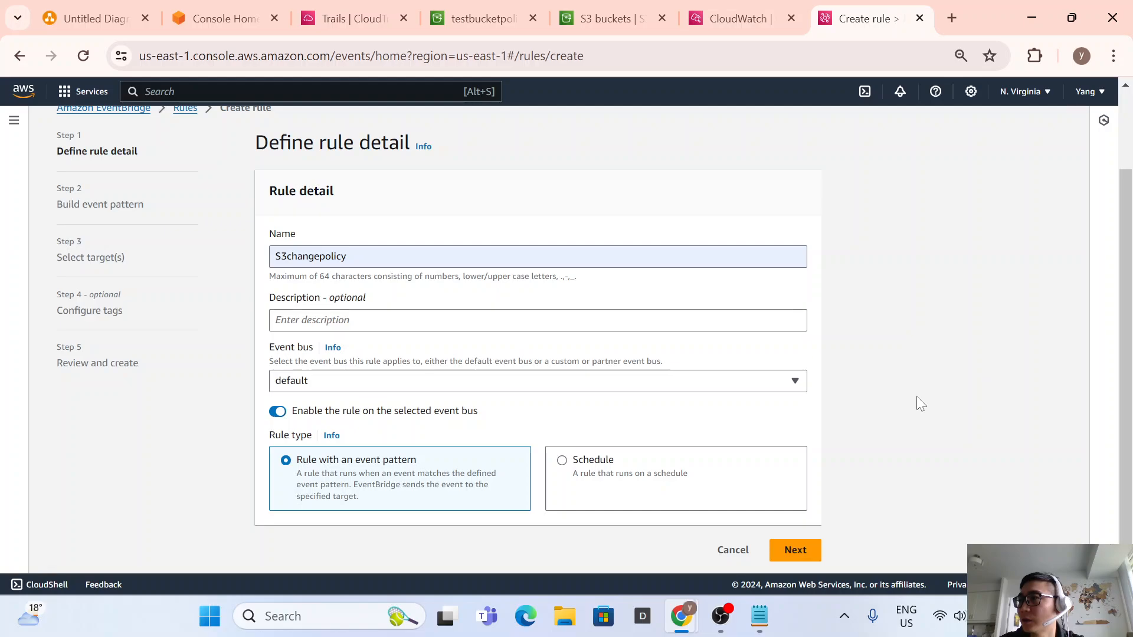
scroll(688, 488, down, 1)
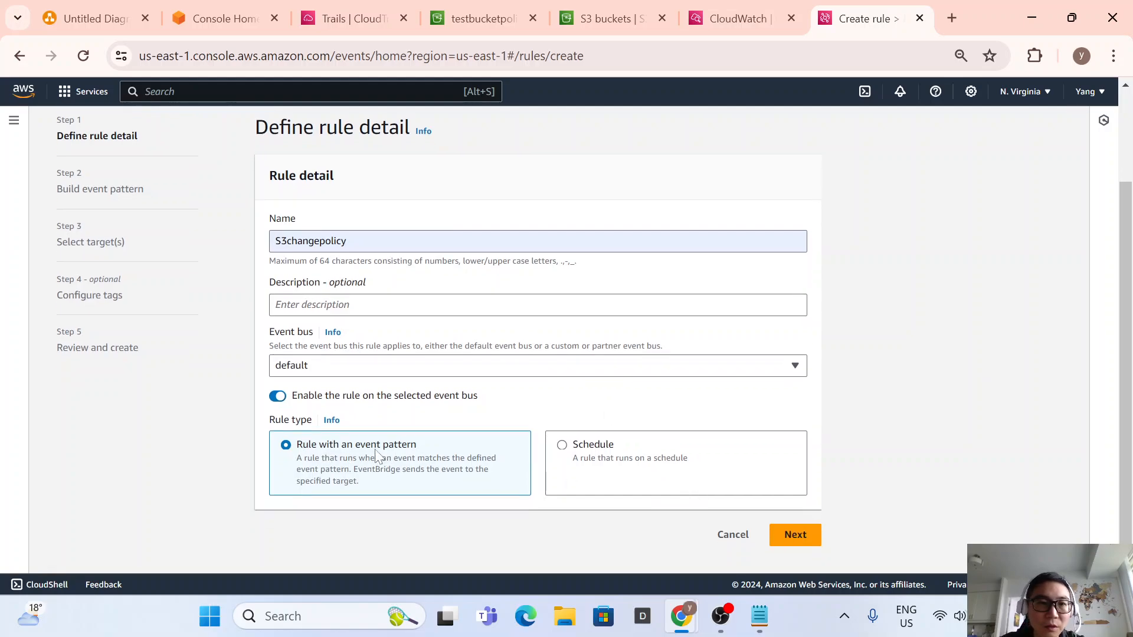
click(794, 534)
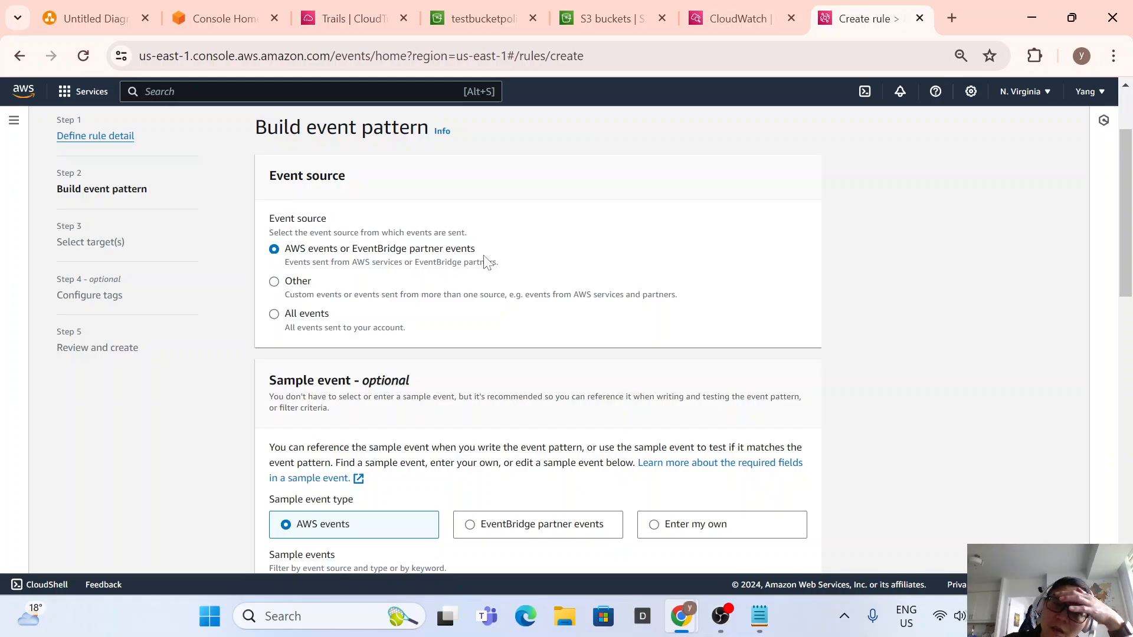
In the event pattern form, keep AWS services as the event source and choose Simple Storage Service (S3) as the AWS service.
scroll(485, 262, down, 4)
scroll(483, 259, down, 8)
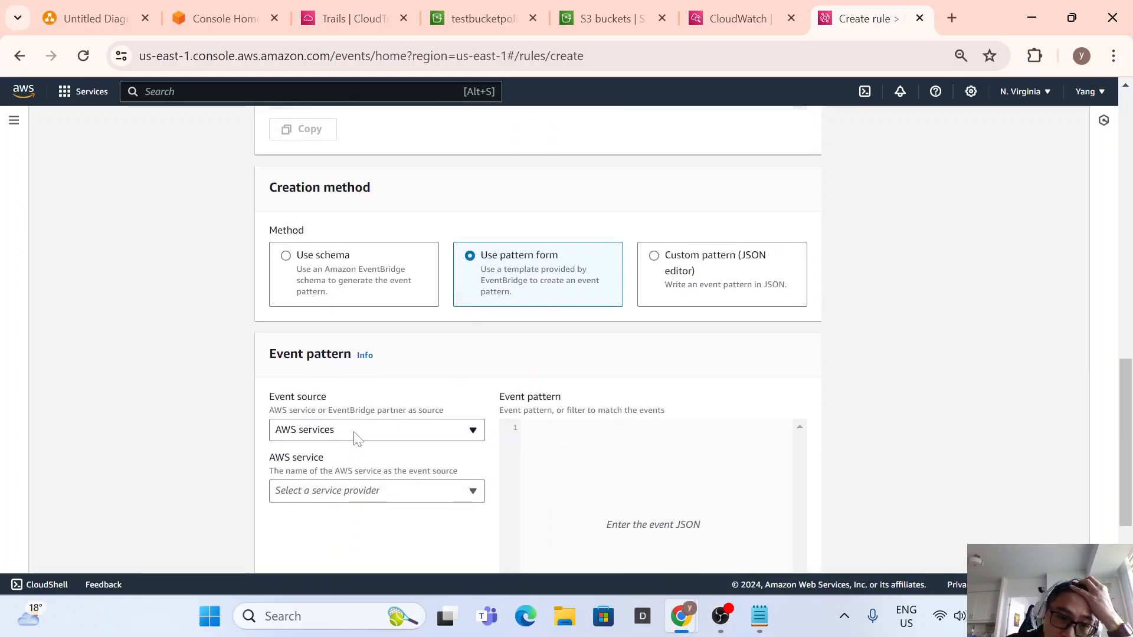
scroll(357, 439, down, 3)
click(348, 266)
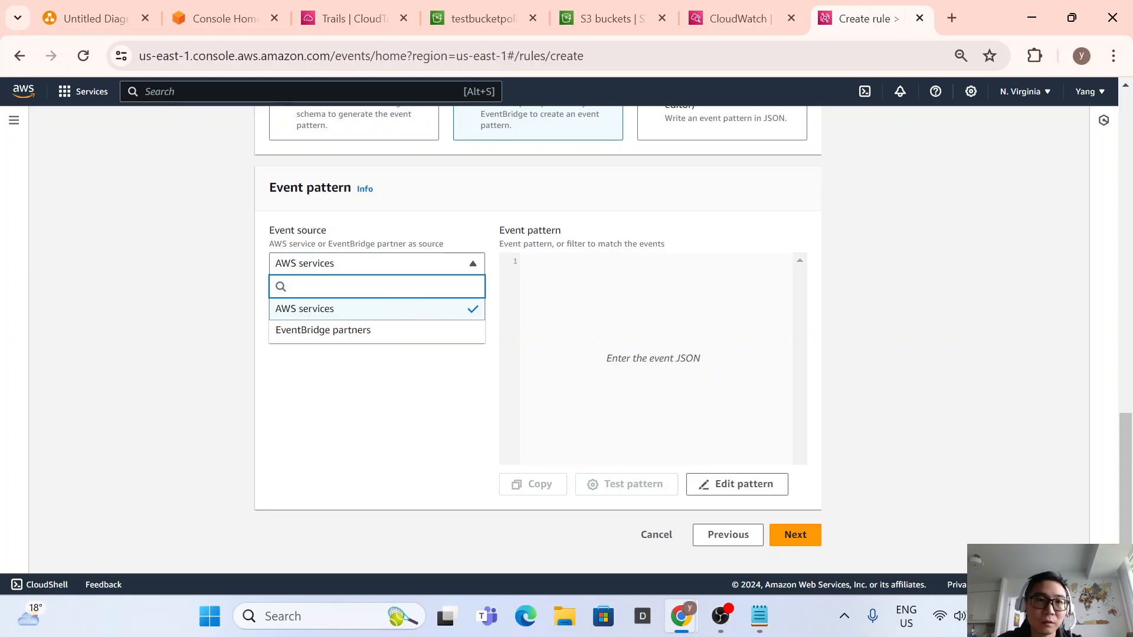
click(312, 309)
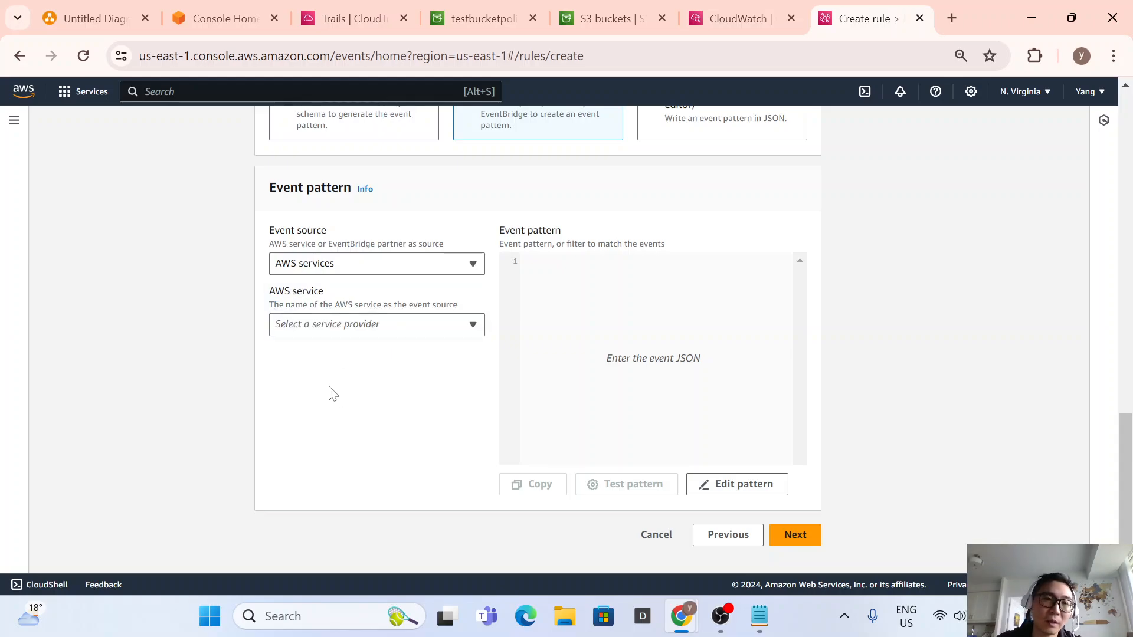
click(341, 325)
click(375, 438)
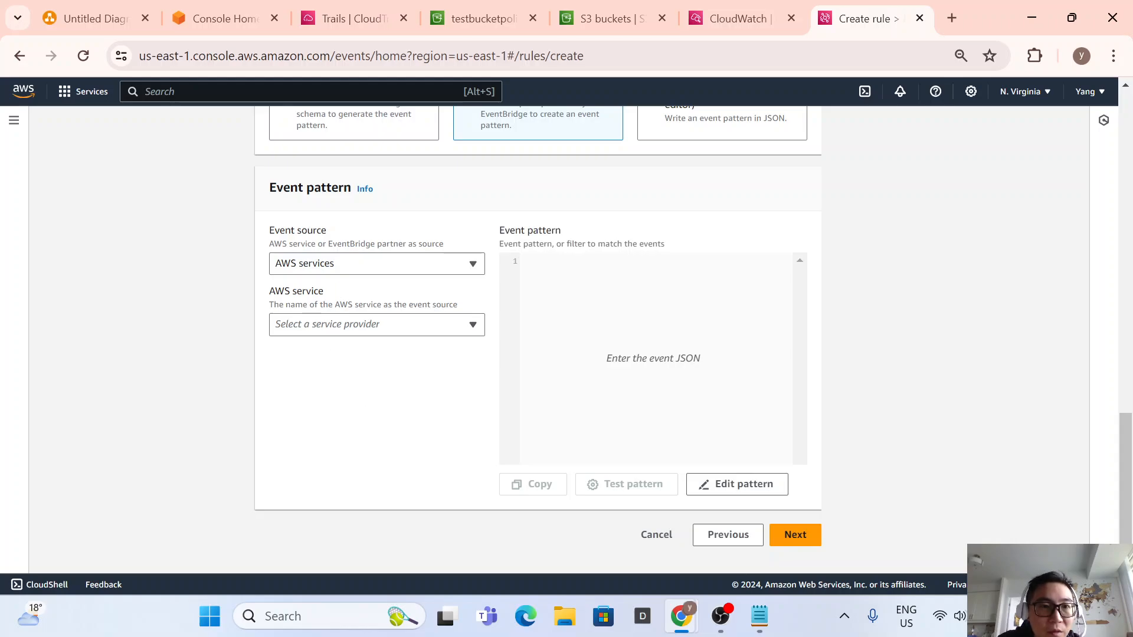
click(323, 334)
text(S)
scroll(323, 334, up, 1)
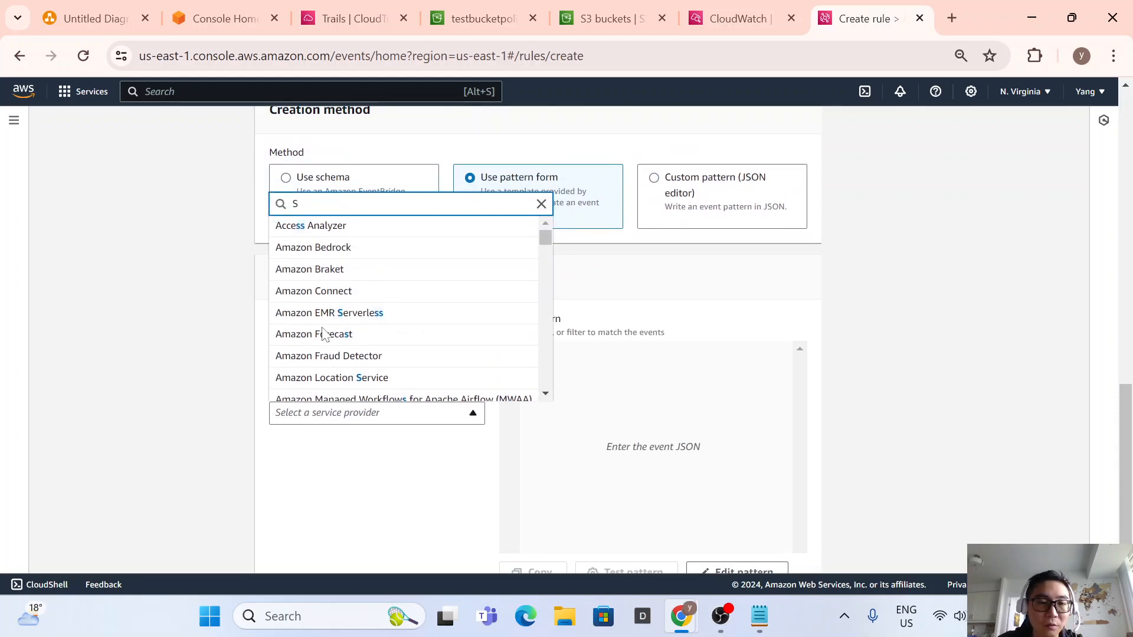
text(3)
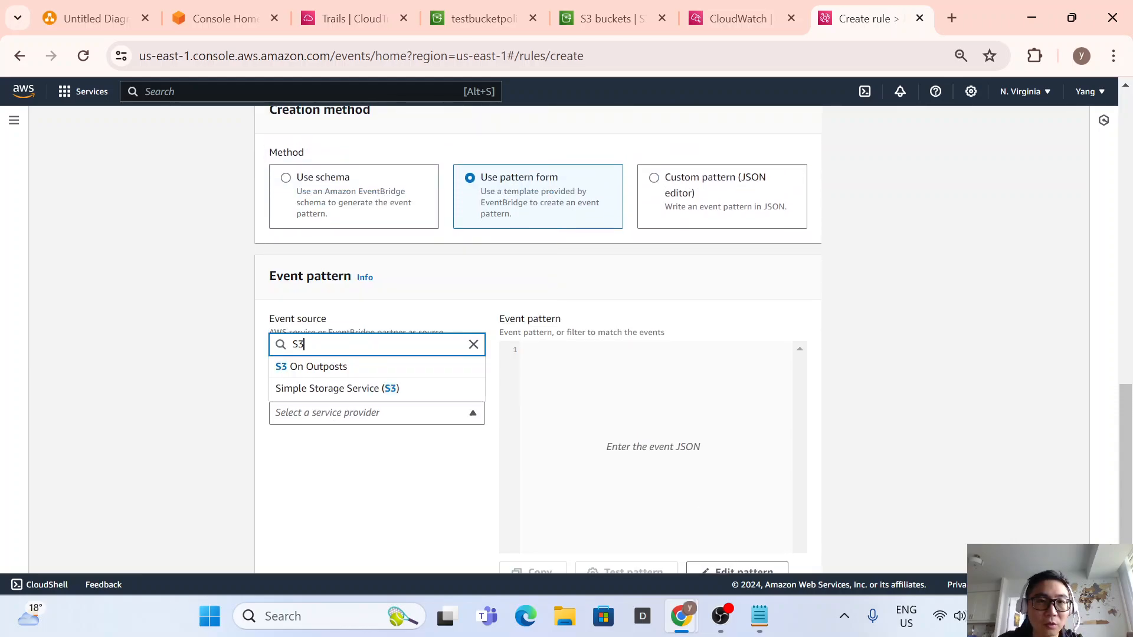
click(325, 389)
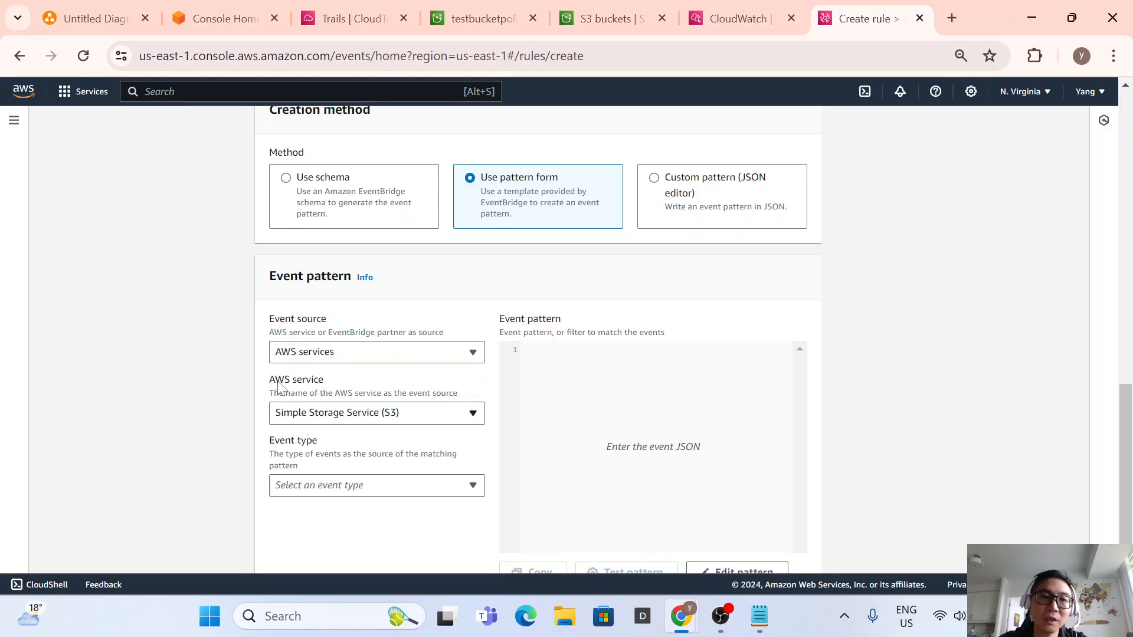
drag(280, 387, 382, 385)
click(342, 385)
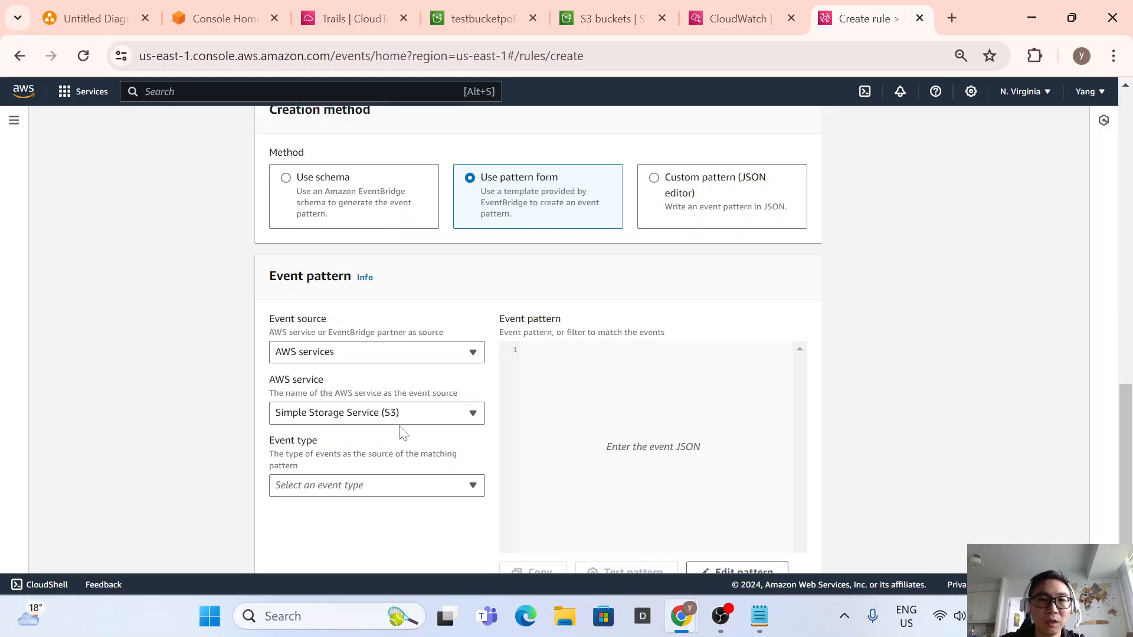
Set the event type to AWS API Call via CloudTrail.
scroll(402, 434, down, 1)
click(330, 397)
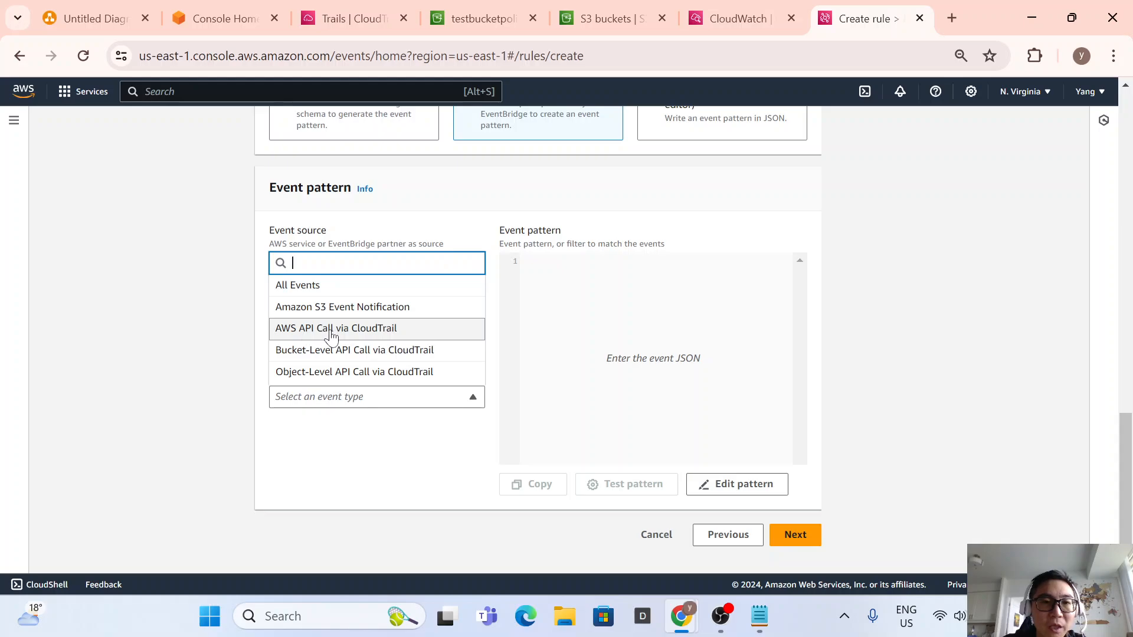
click(366, 331)
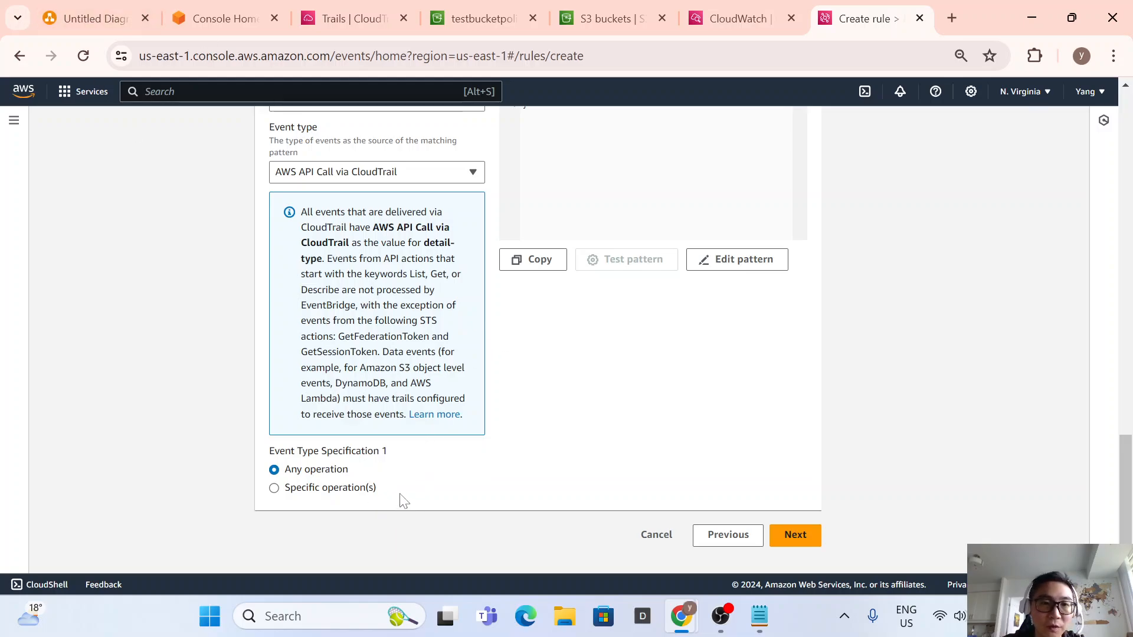
Restrict the event pattern to the specific operation PutBucketPolicy and review the generated pattern JSON.
click(299, 489)
scroll(319, 413, down, 2)
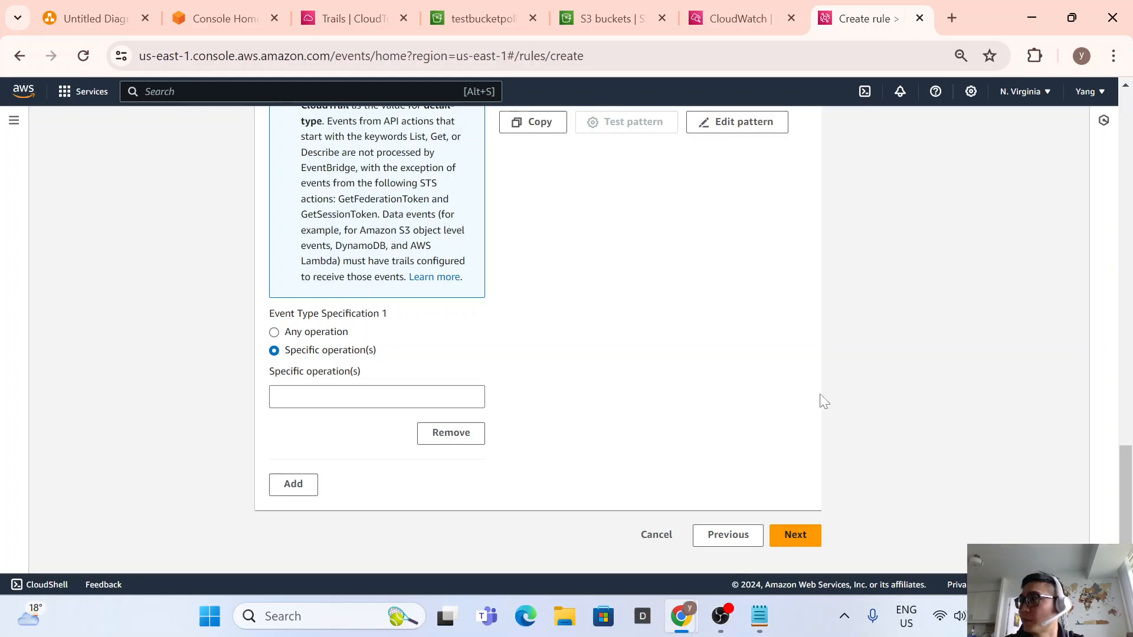
click(365, 396)
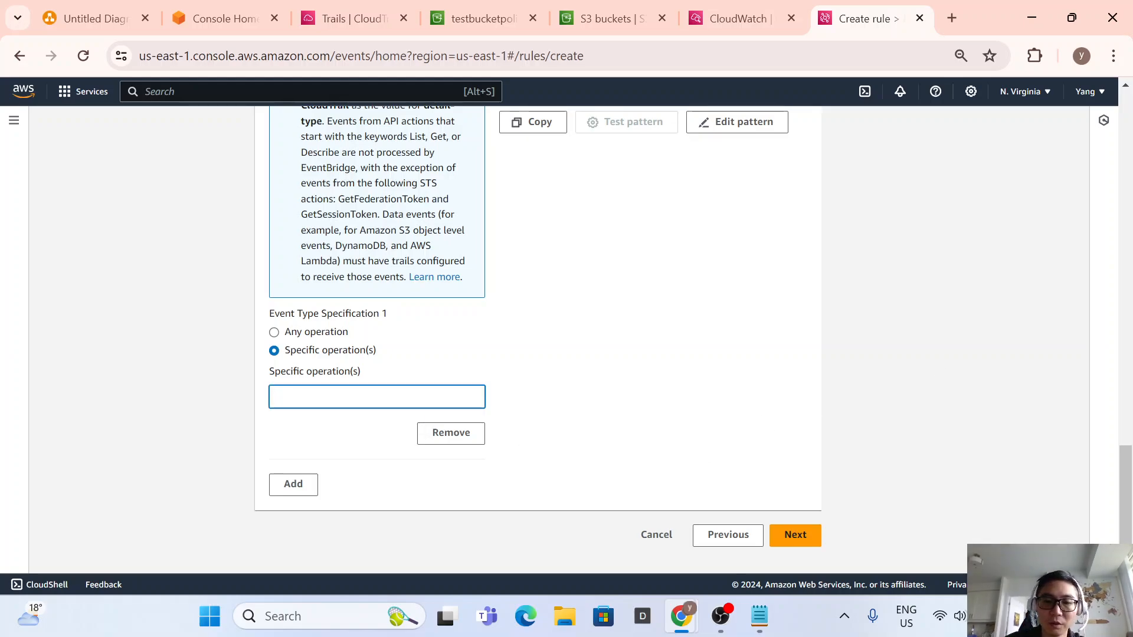
text(PutBucke)
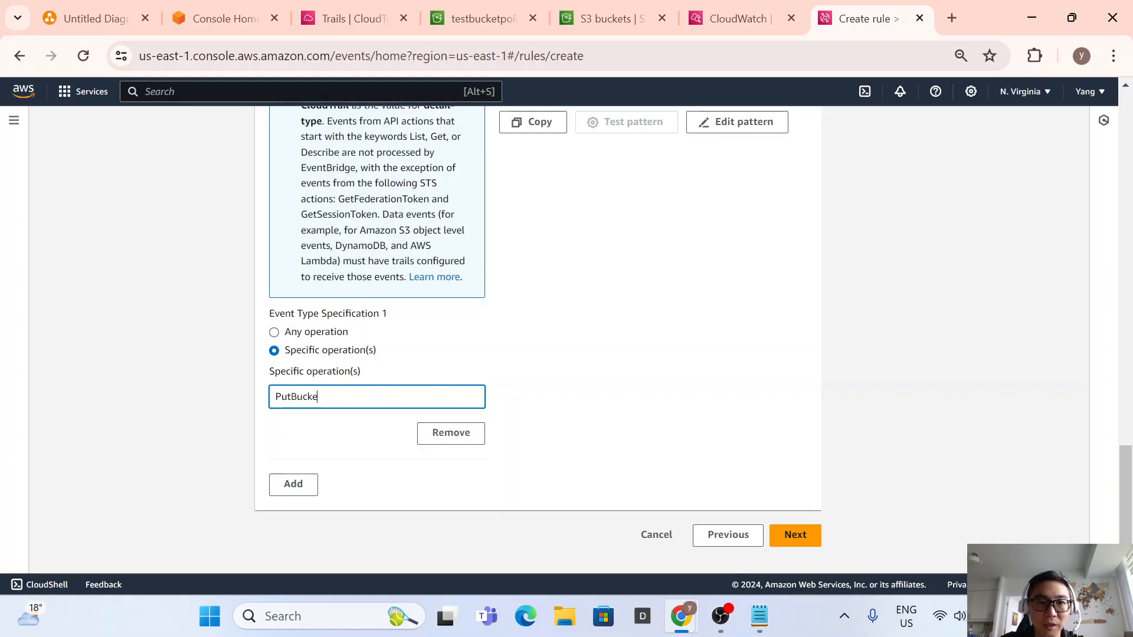
text(tPolicy)
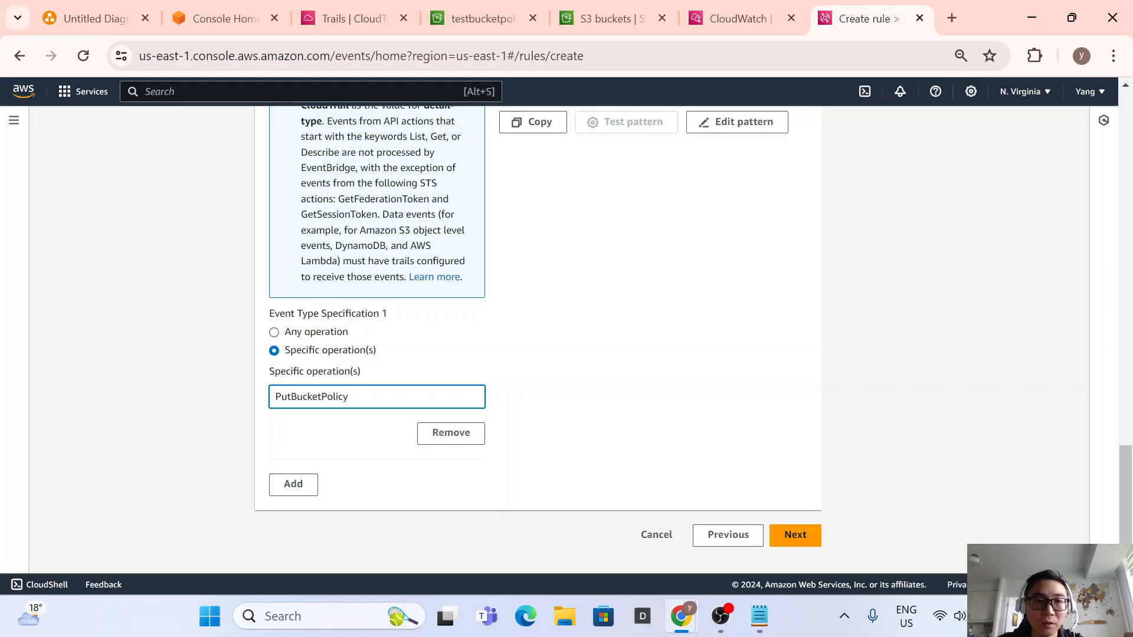
scroll(367, 442, up, 7)
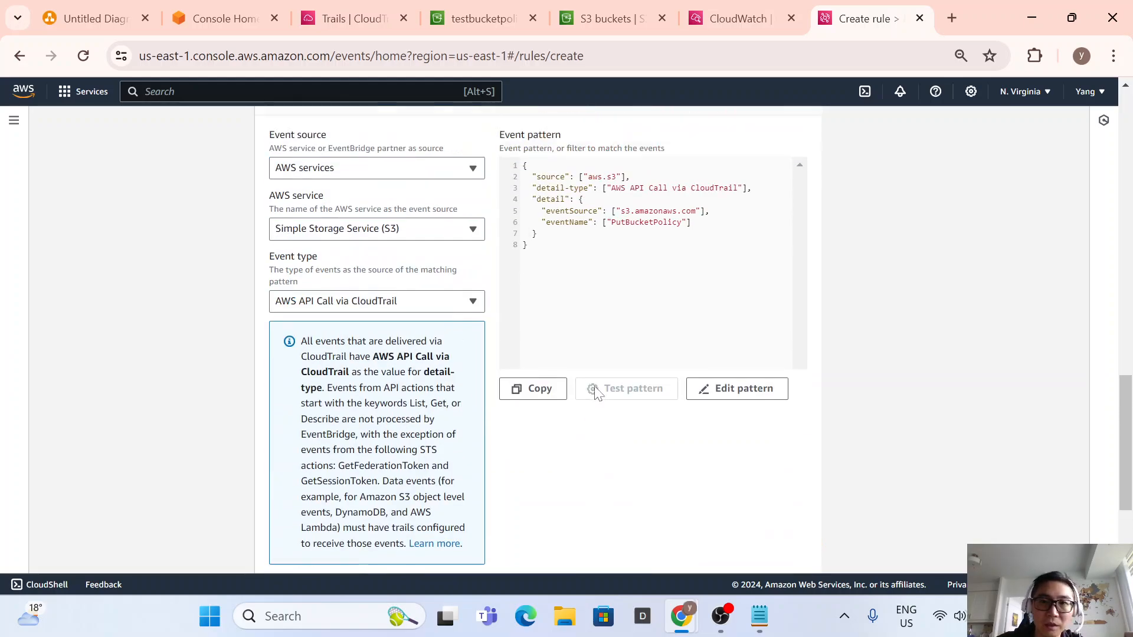
drag(550, 399, 587, 398)
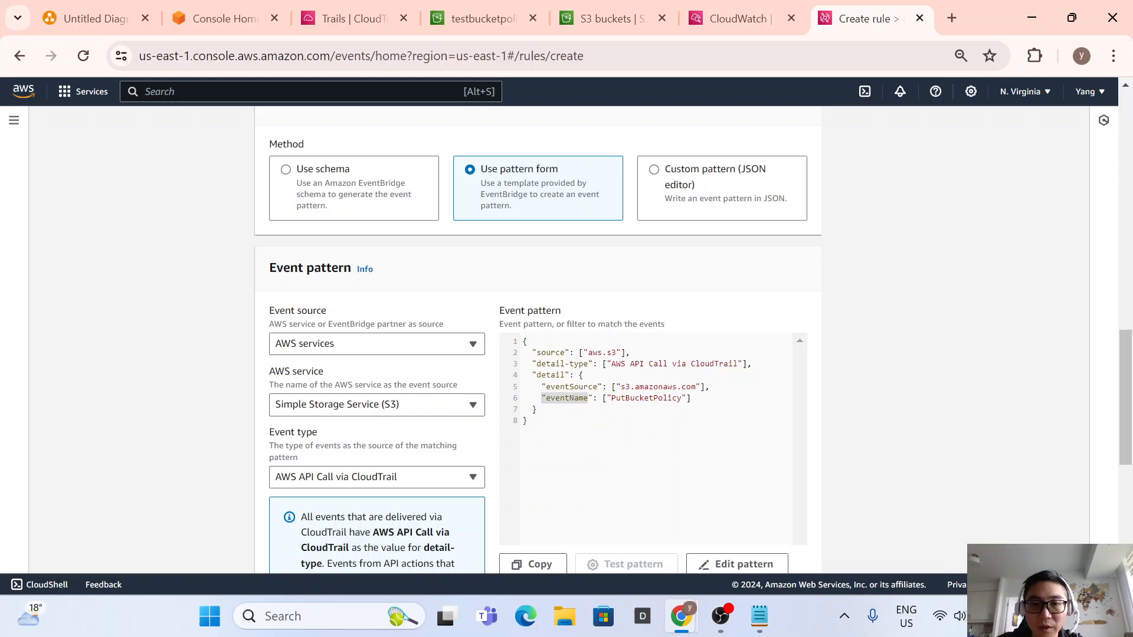
click(529, 421)
scroll(715, 480, down, 7)
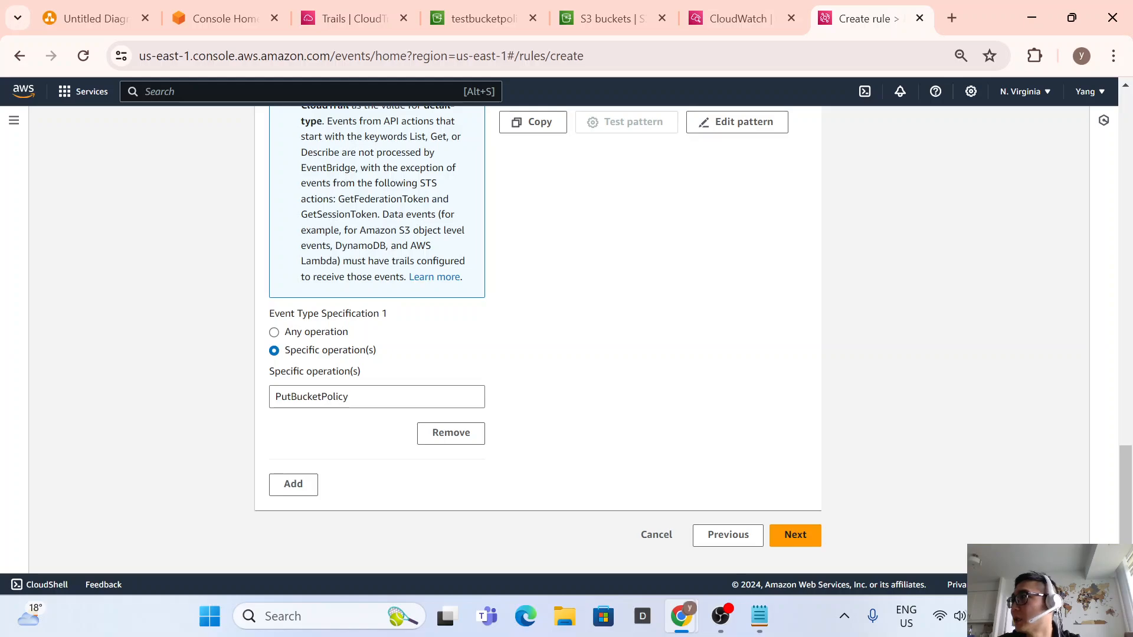
scroll(828, 352, up, 7)
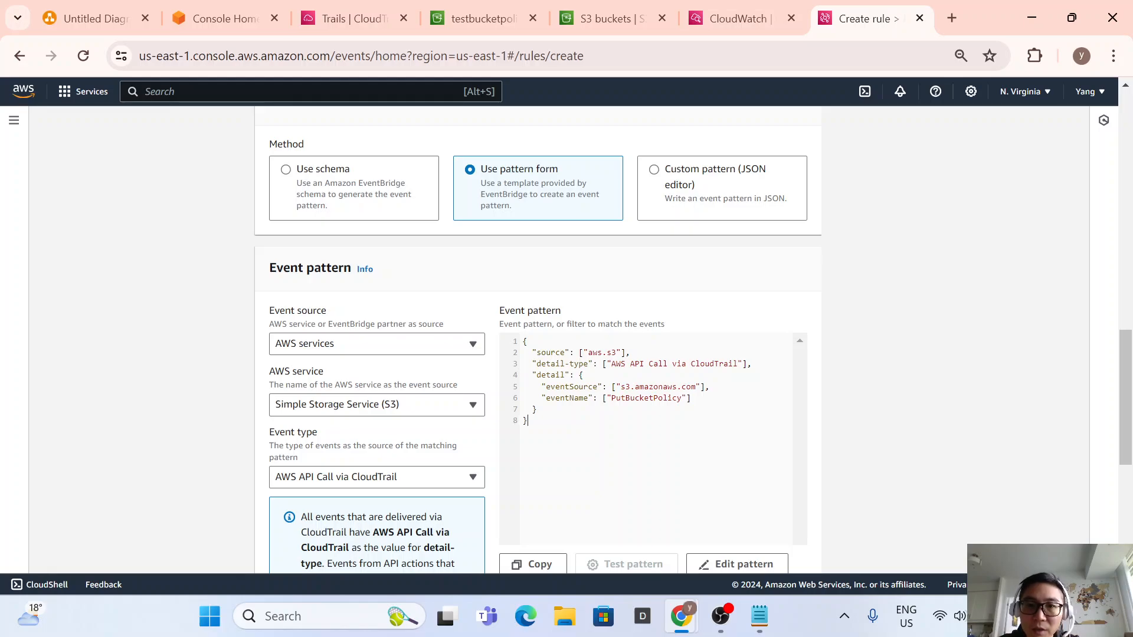
Look over the completed PutBucketPolicy event pattern and continue to selecting the rule's targets.
scroll(528, 333, down, 1)
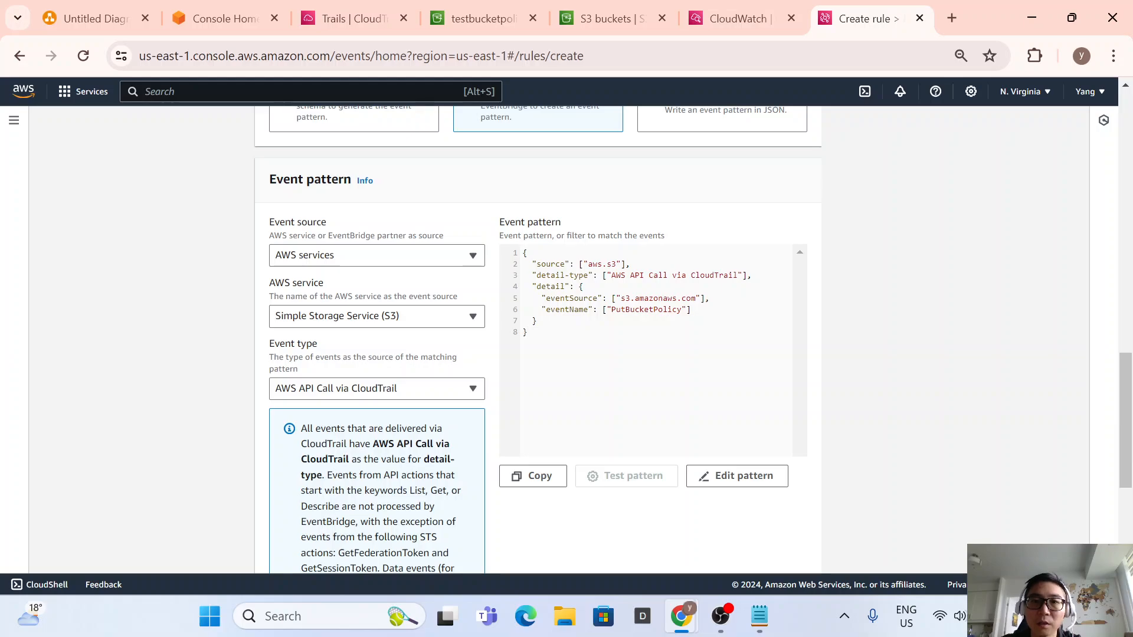
scroll(611, 272, down, 1)
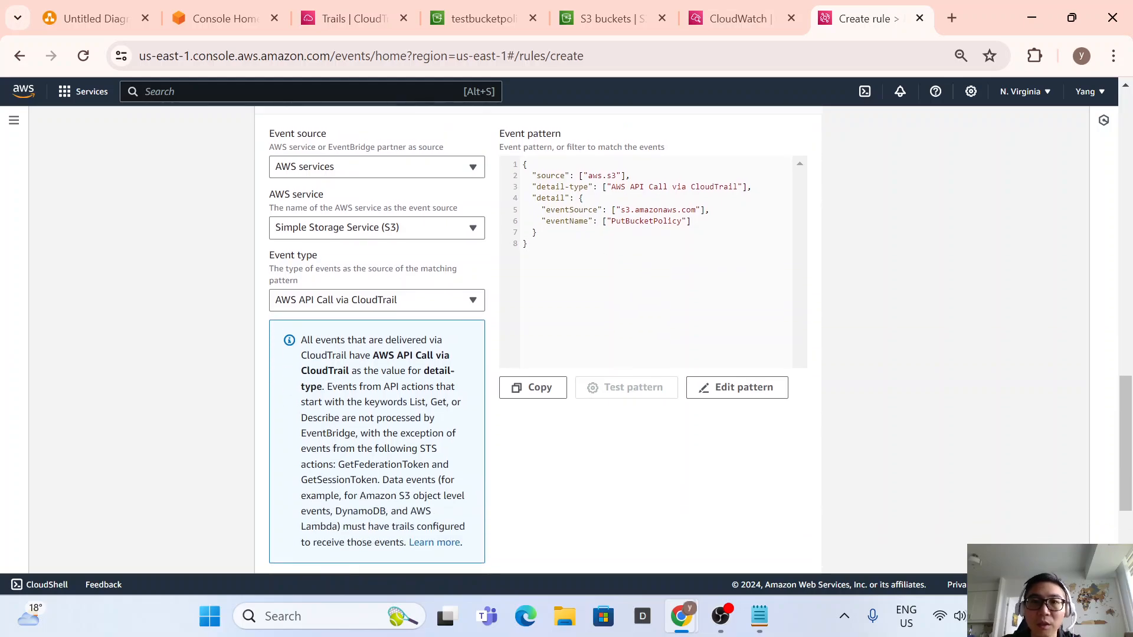
click(528, 244)
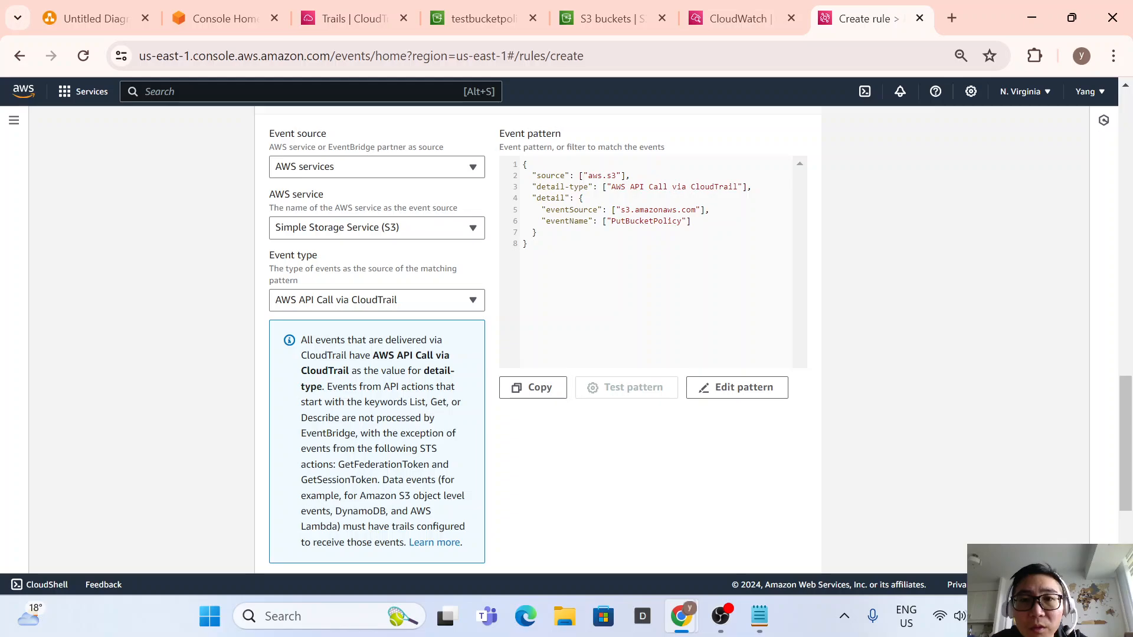
scroll(705, 296, down, 3)
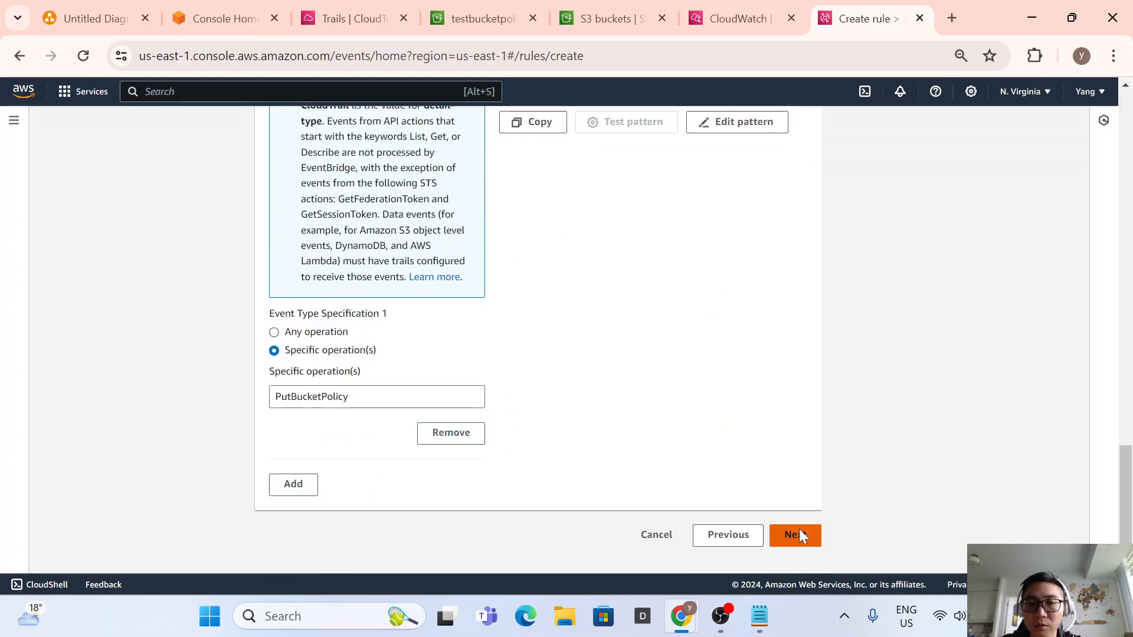
click(798, 534)
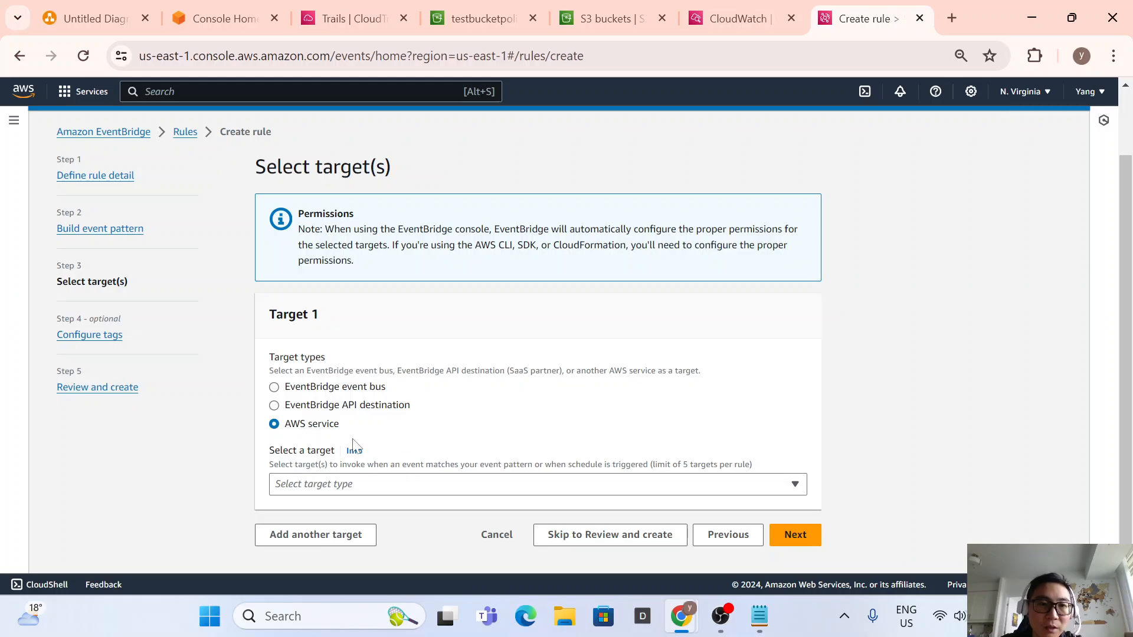
Keep AWS service as the target type and choose CloudWatch log group as the rule's target.
drag(275, 358, 384, 361)
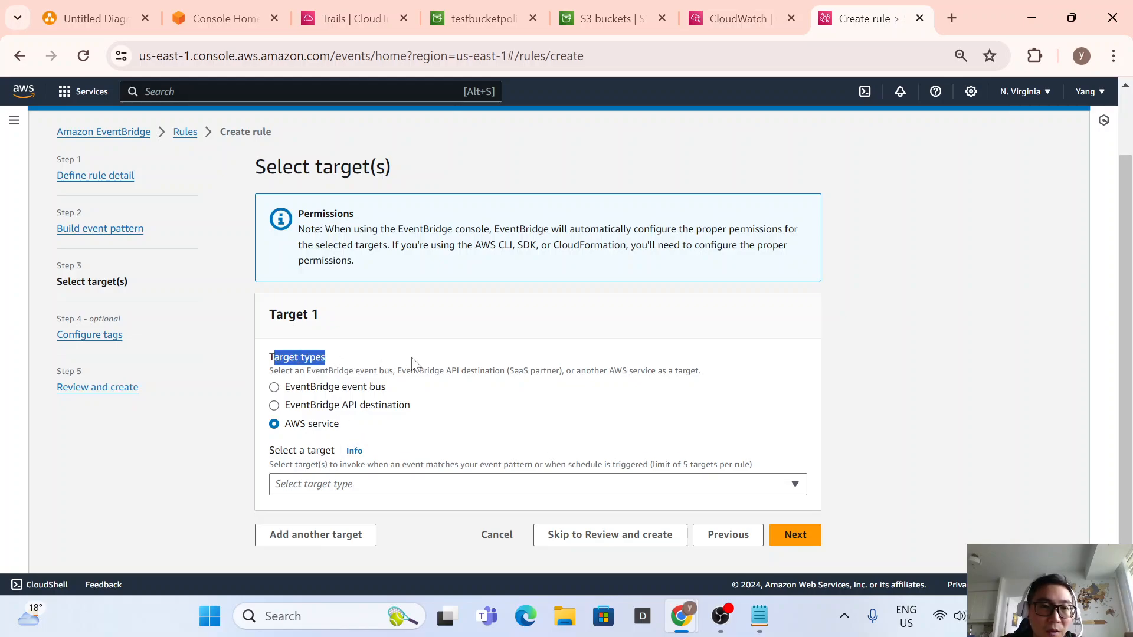
click(413, 337)
click(328, 493)
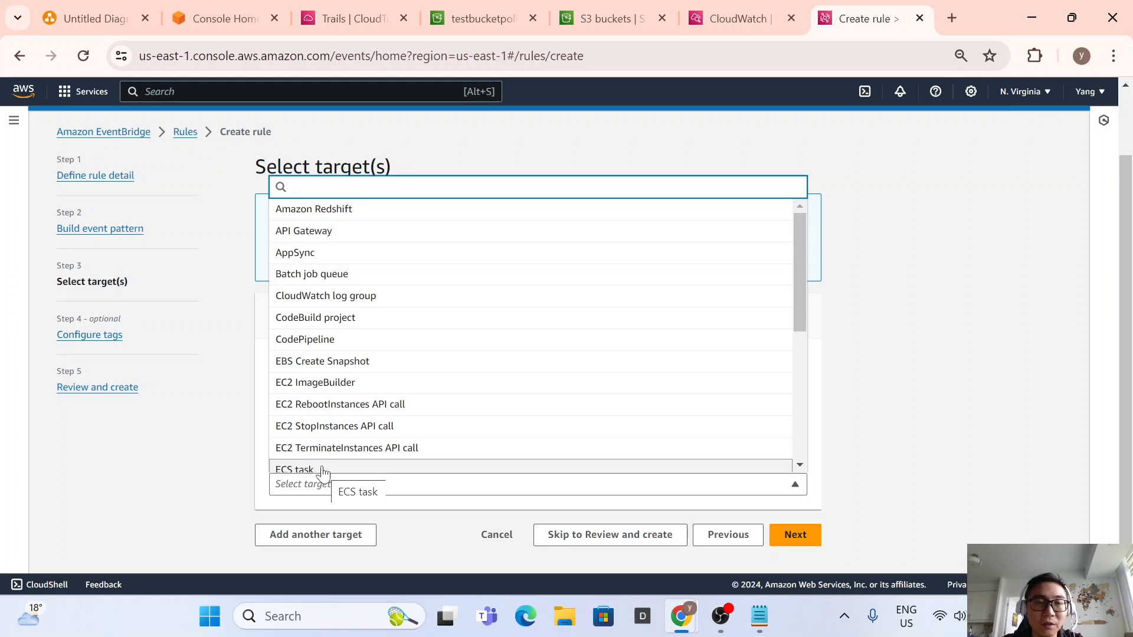
scroll(360, 407, down, 3)
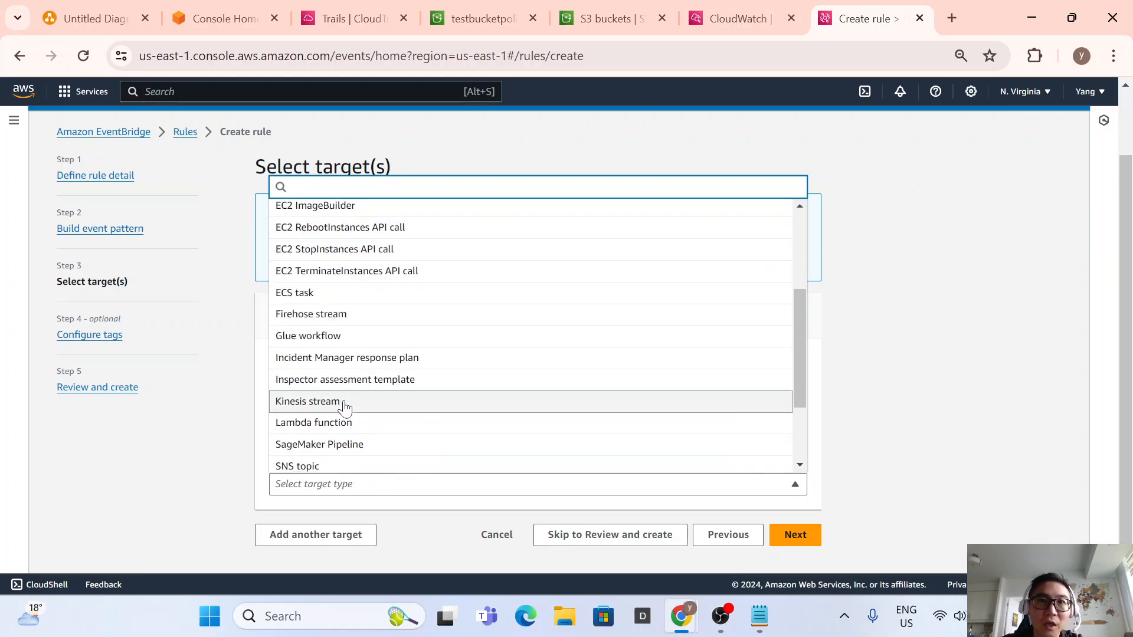
scroll(345, 407, up, 3)
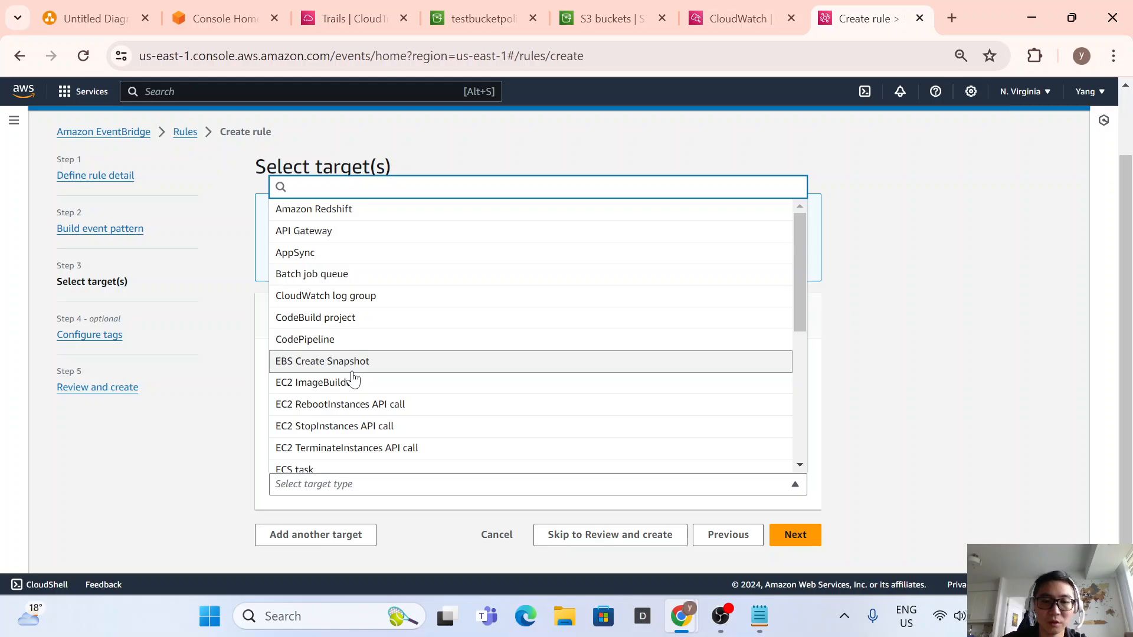
text(CLoud)
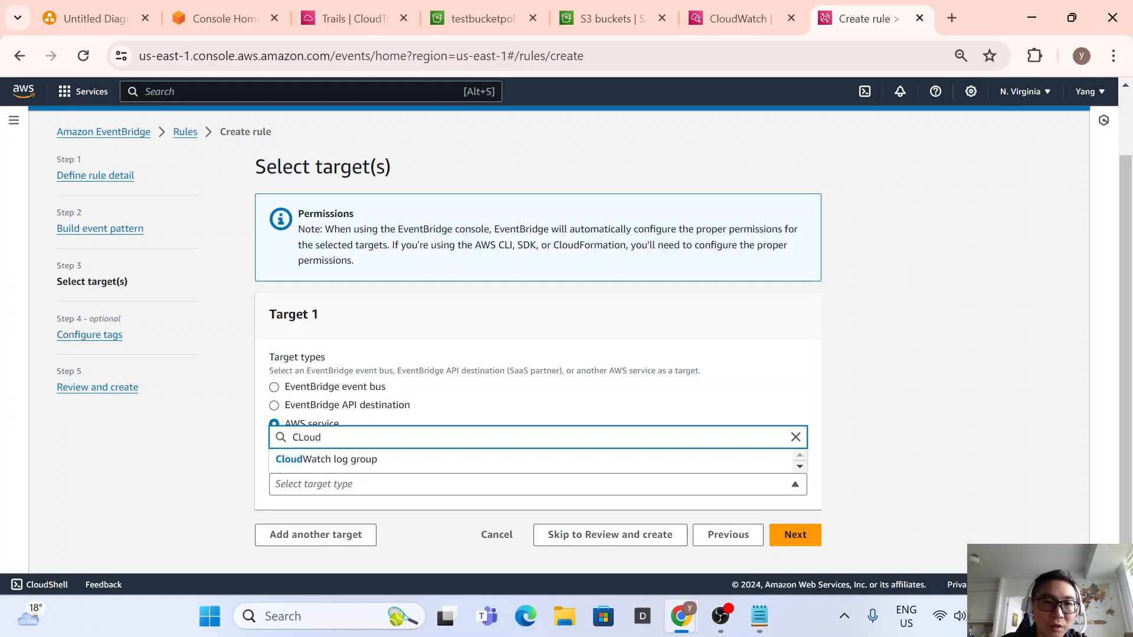
click(400, 461)
scroll(399, 475, down, 1)
Name the target log group demoS3putbucketpolicy under the /aws/events/ prefix.
click(401, 446)
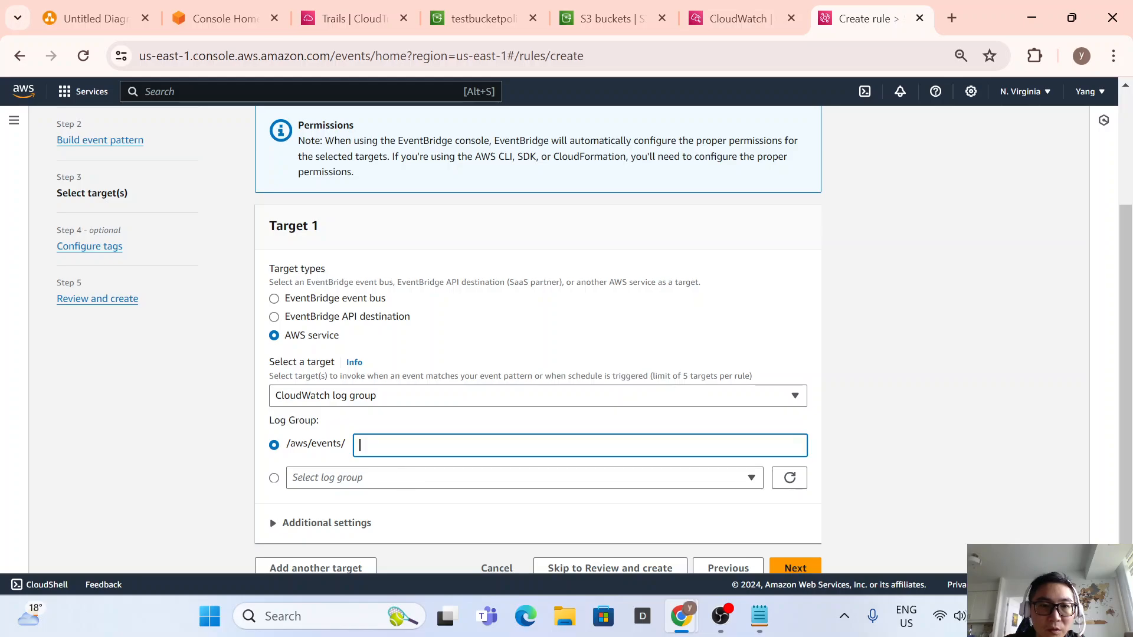
drag(275, 421, 322, 422)
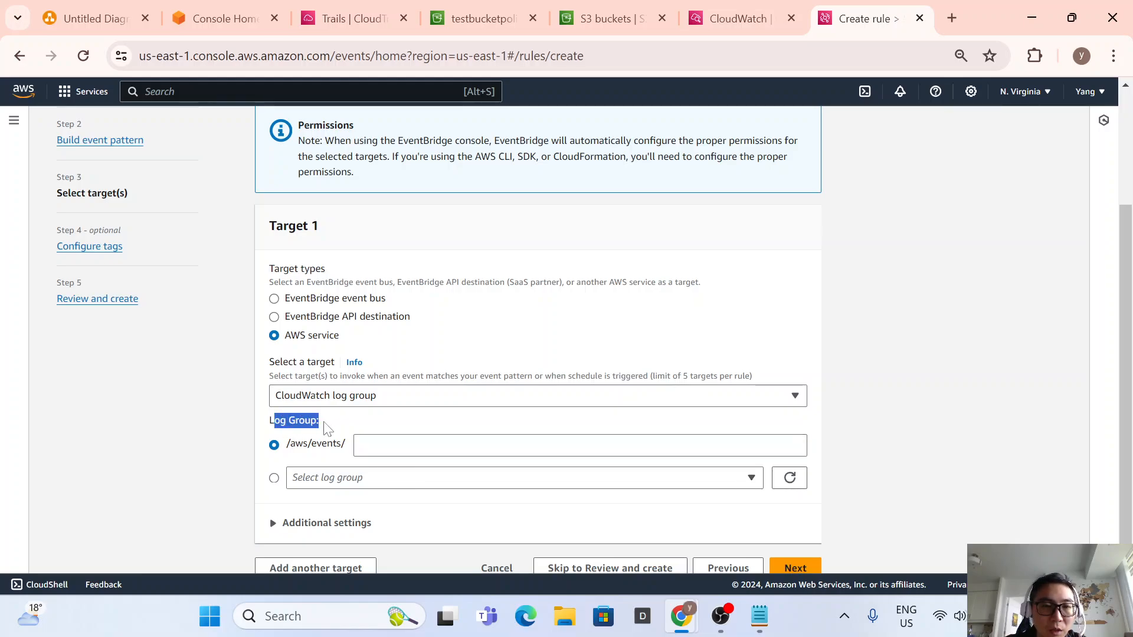
click(391, 446)
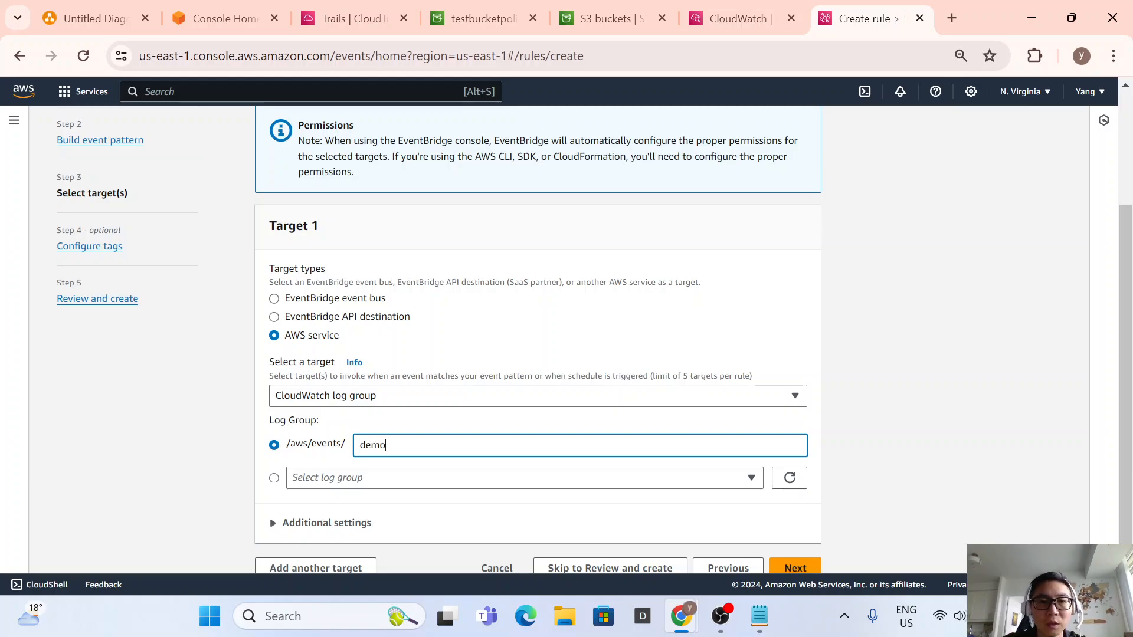
text(demoS3putbucle)
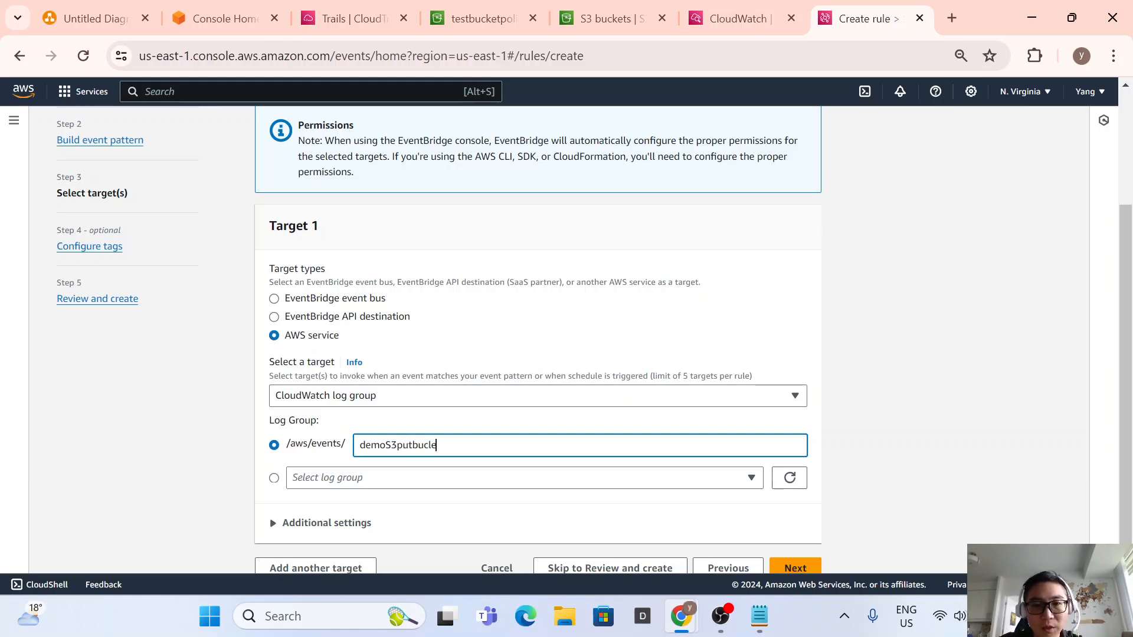
key(BackSpace)
key(BackSpace)
key(BackSpace)
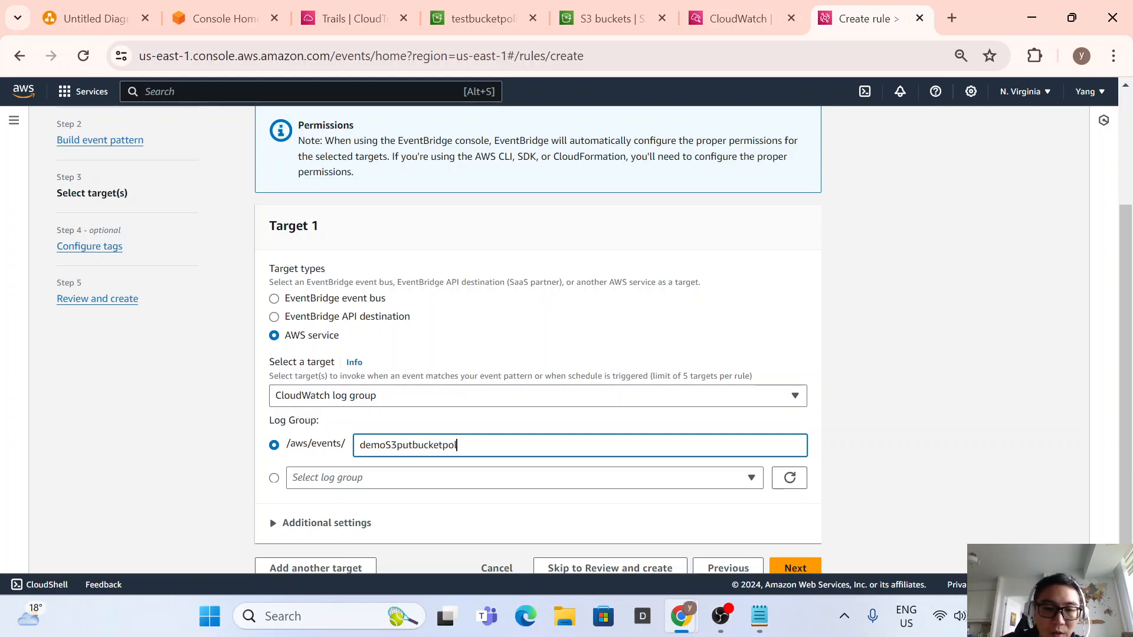
text(ketpolicy)
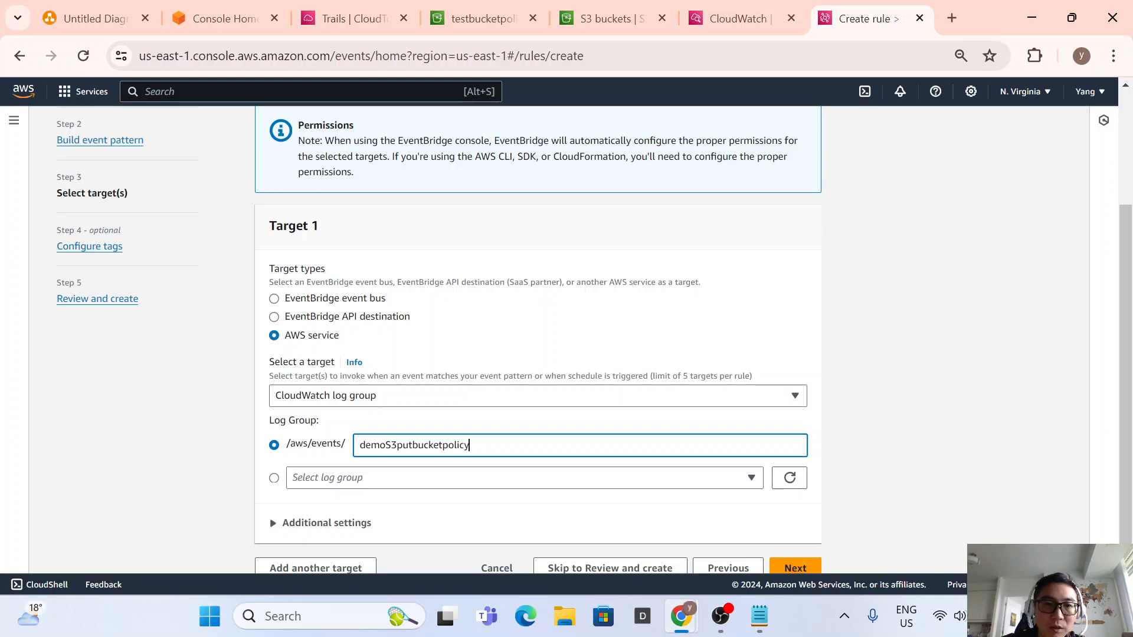
scroll(472, 514, down, 1)
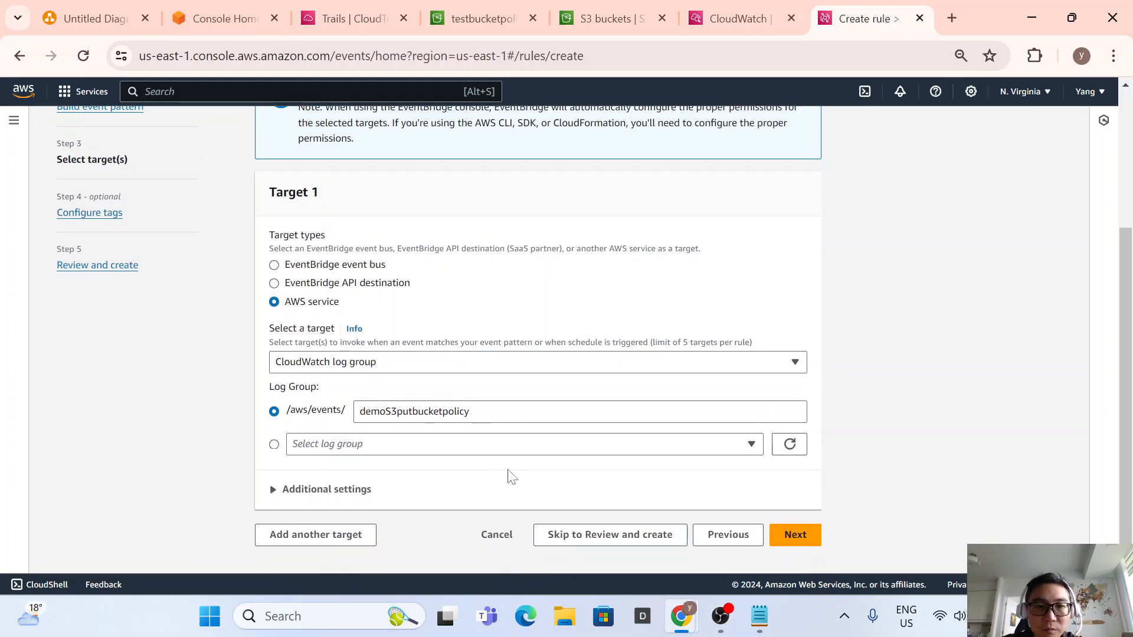
Continue past the optional tags without adding any, review the rule's settings and create the rule.
click(793, 534)
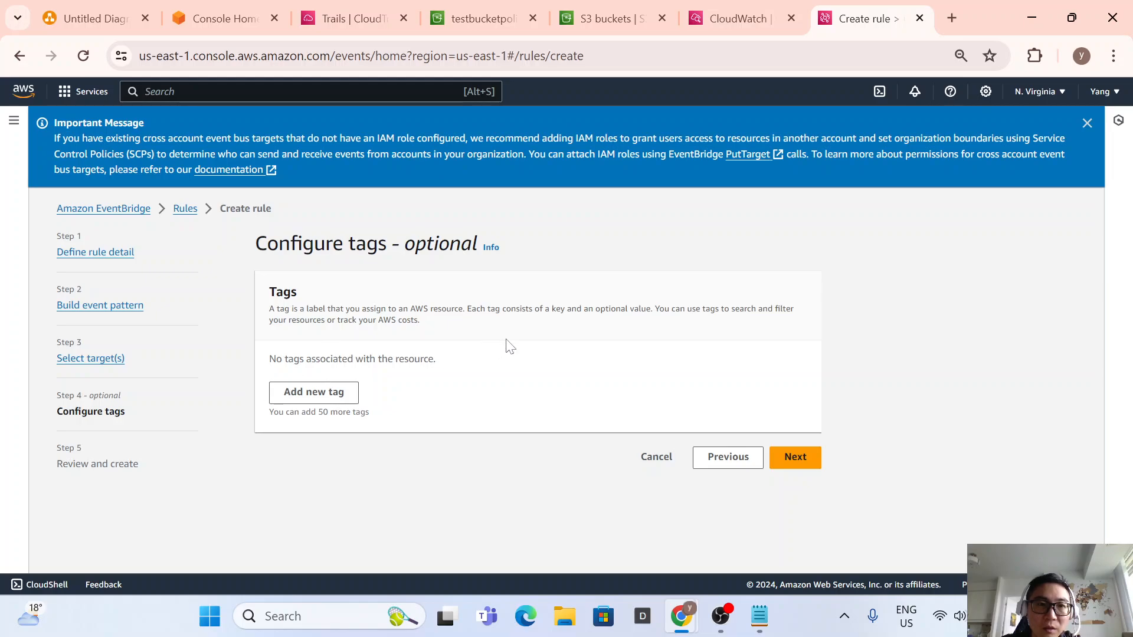
click(810, 459)
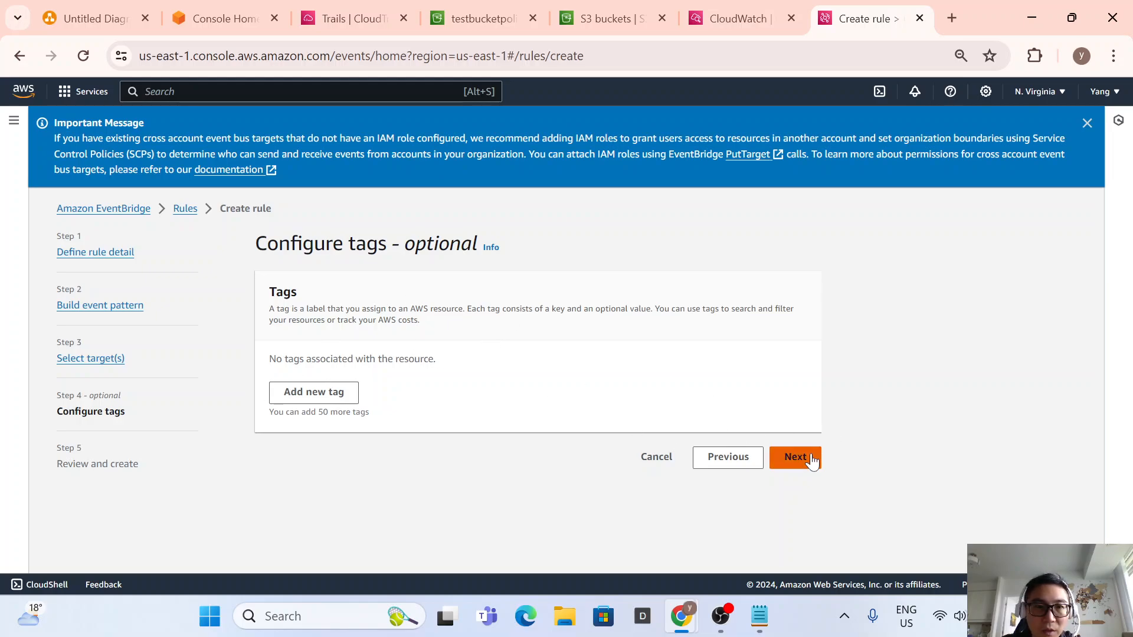
scroll(345, 374, down, 6)
scroll(345, 374, down, 6)
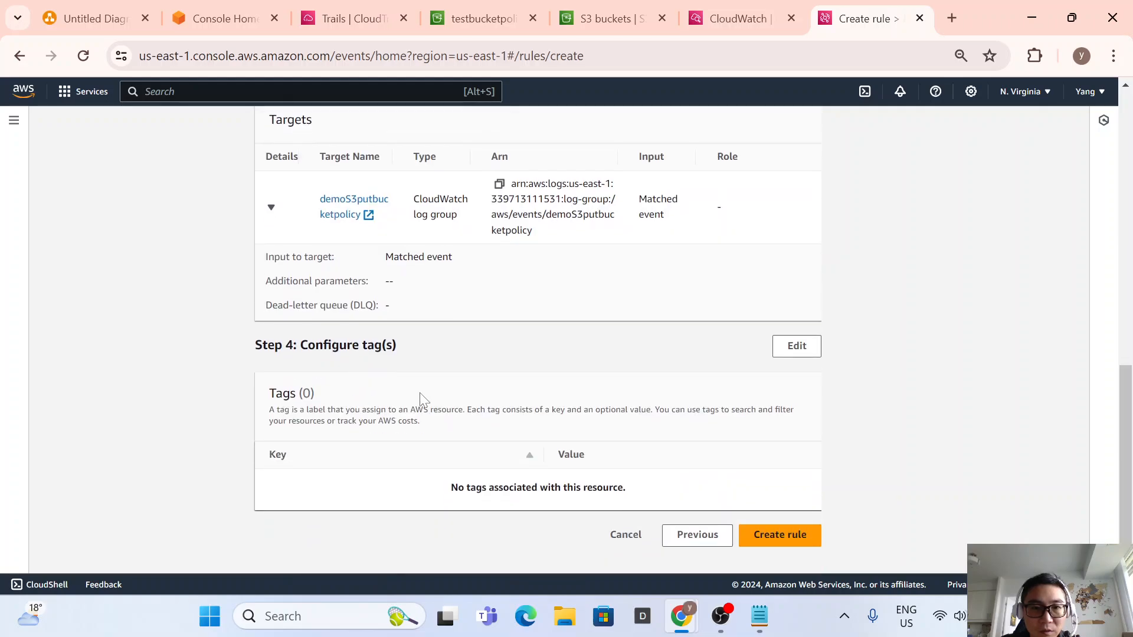
click(798, 538)
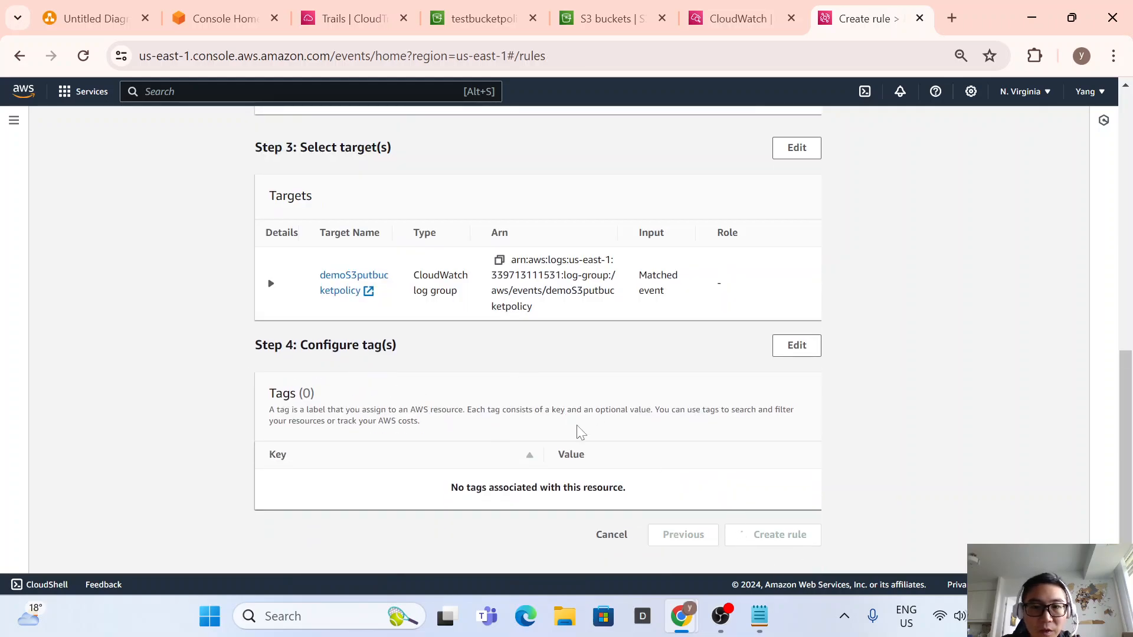
scroll(438, 359, down, 2)
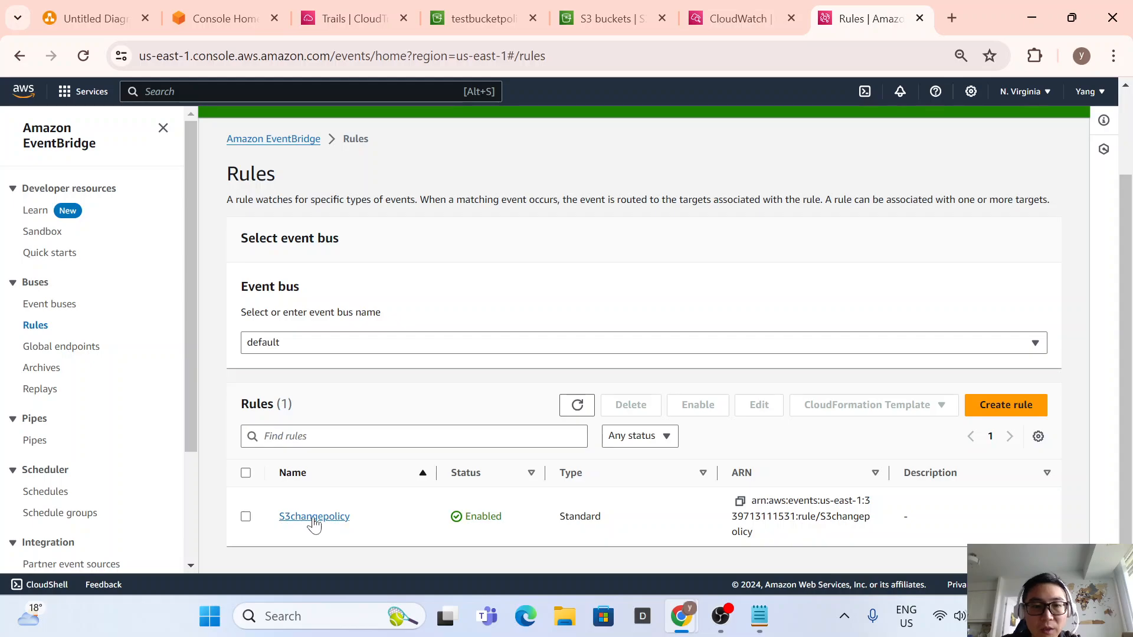
Refresh the CloudWatch log groups list and open /aws/events/demoS3putbucketpolicy to check its log streams.
click(724, 22)
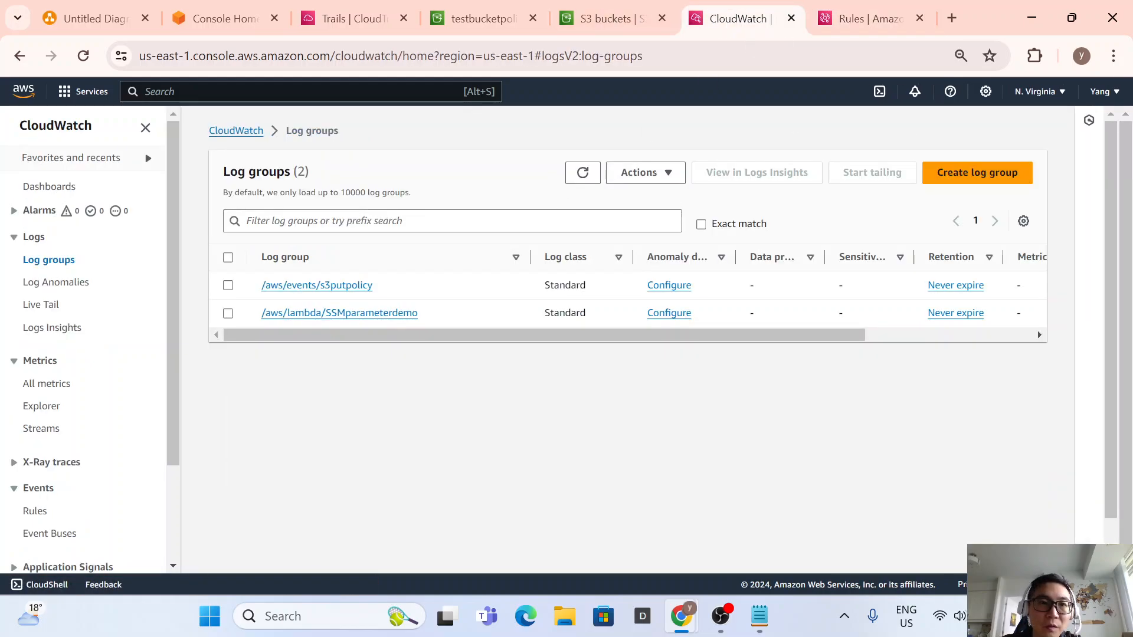
click(582, 173)
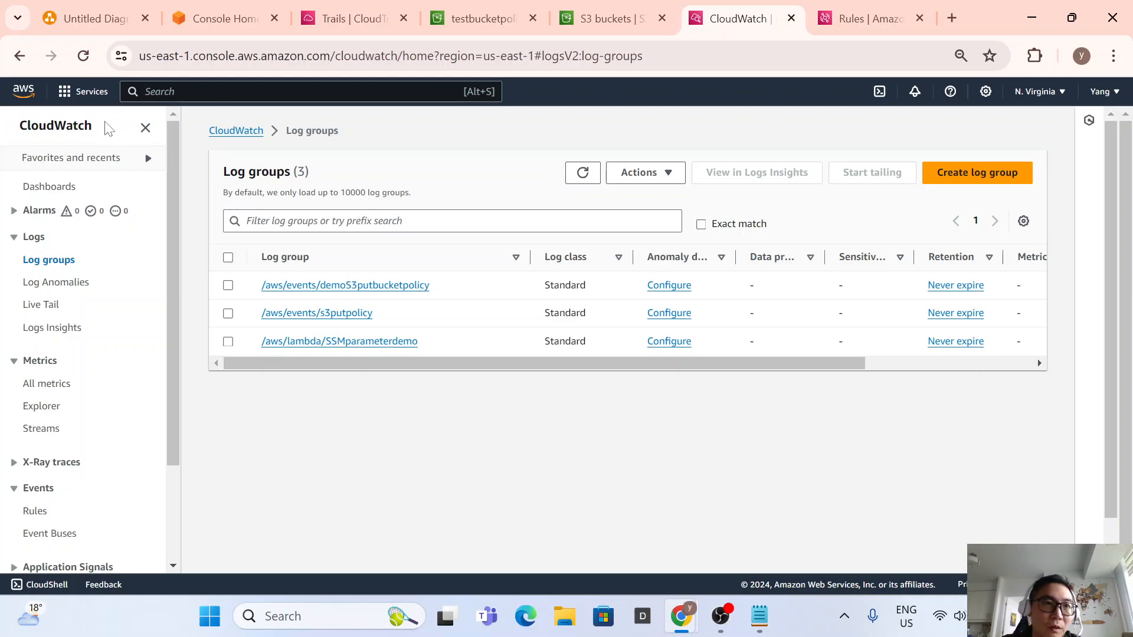
drag(15, 126, 118, 129)
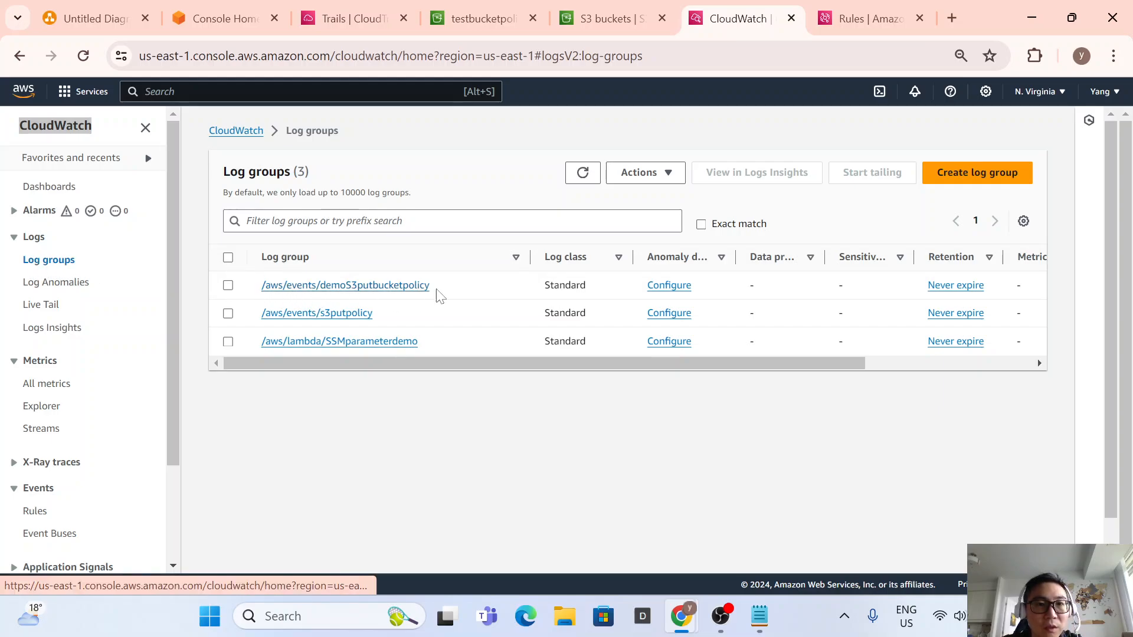
drag(448, 294, 250, 291)
click(473, 294)
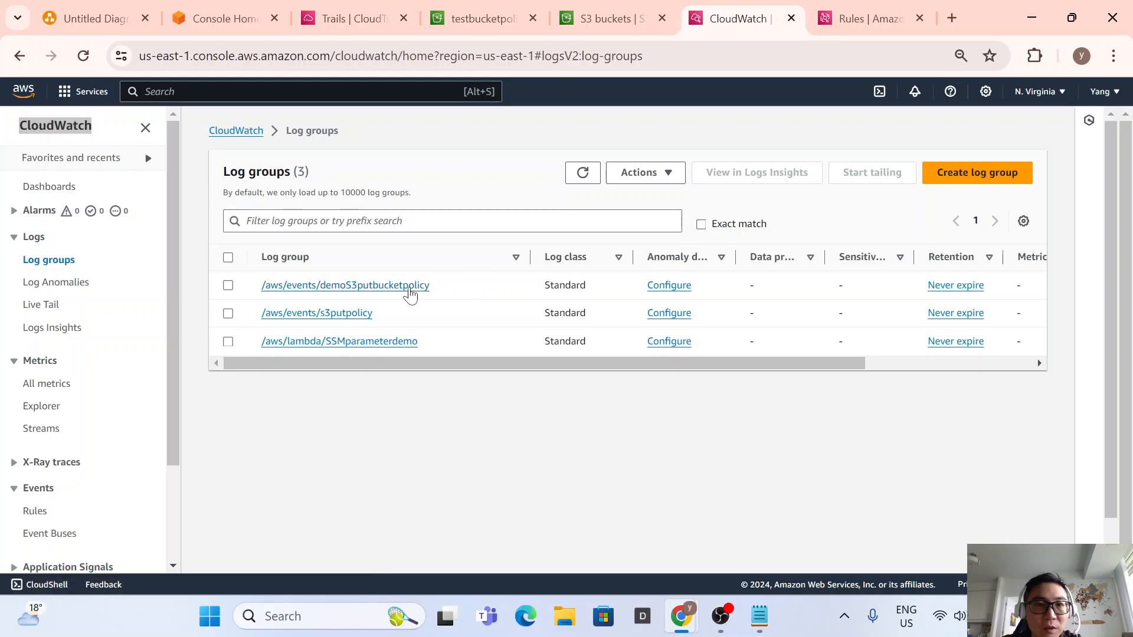
click(410, 294)
scroll(462, 442, down, 2)
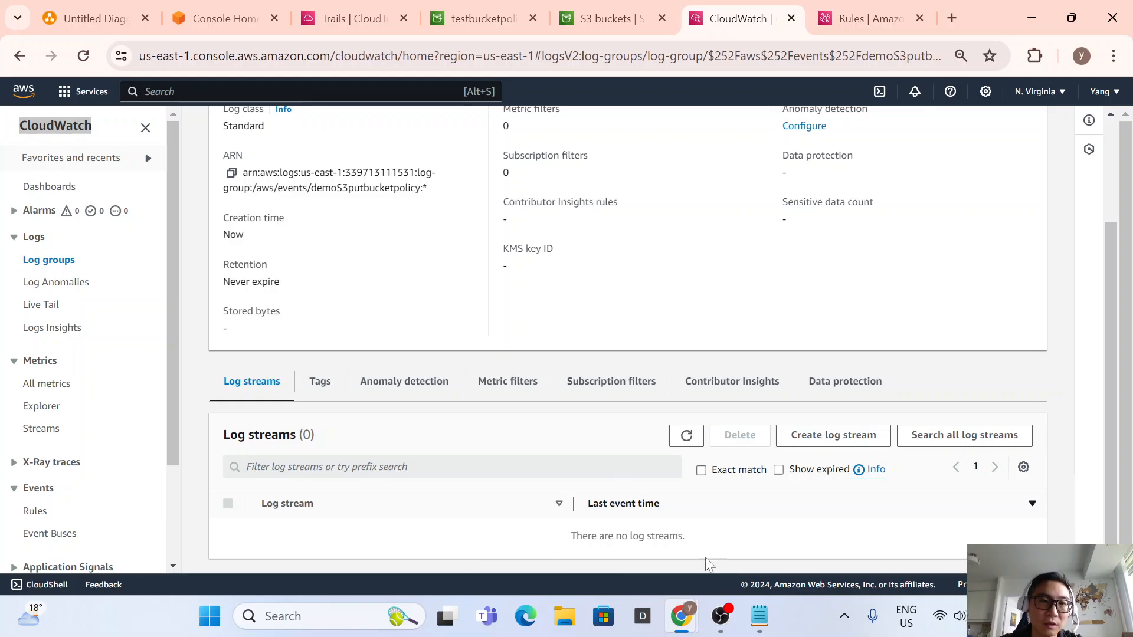
Return to Amazon S3, refresh the general purpose buckets list and open the testbucketpolicyput bucket.
click(485, 16)
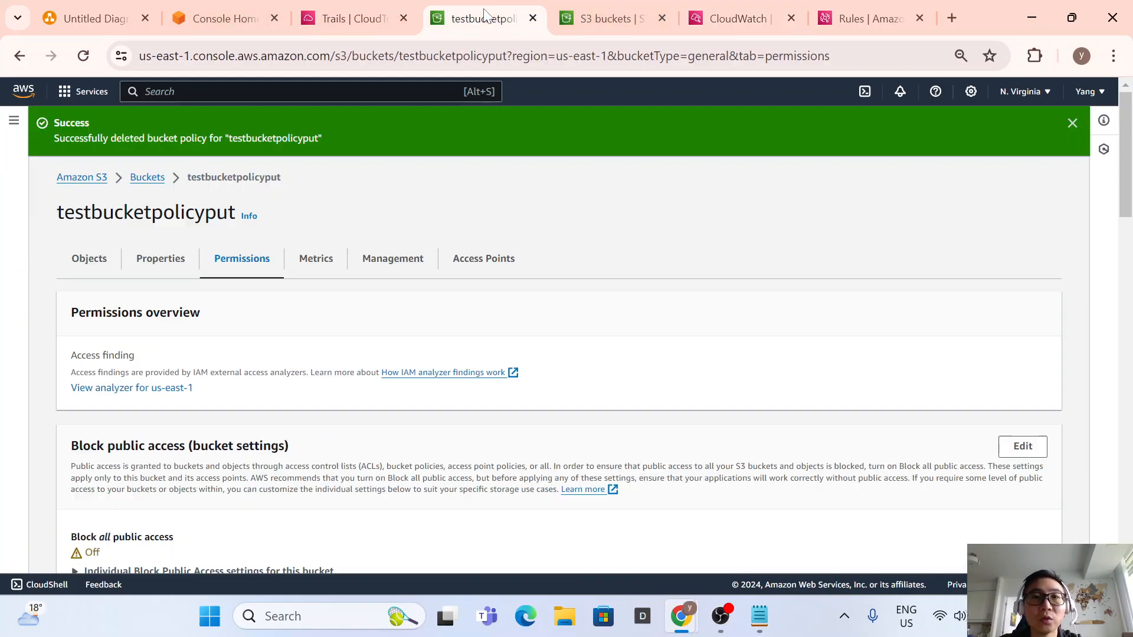
click(91, 178)
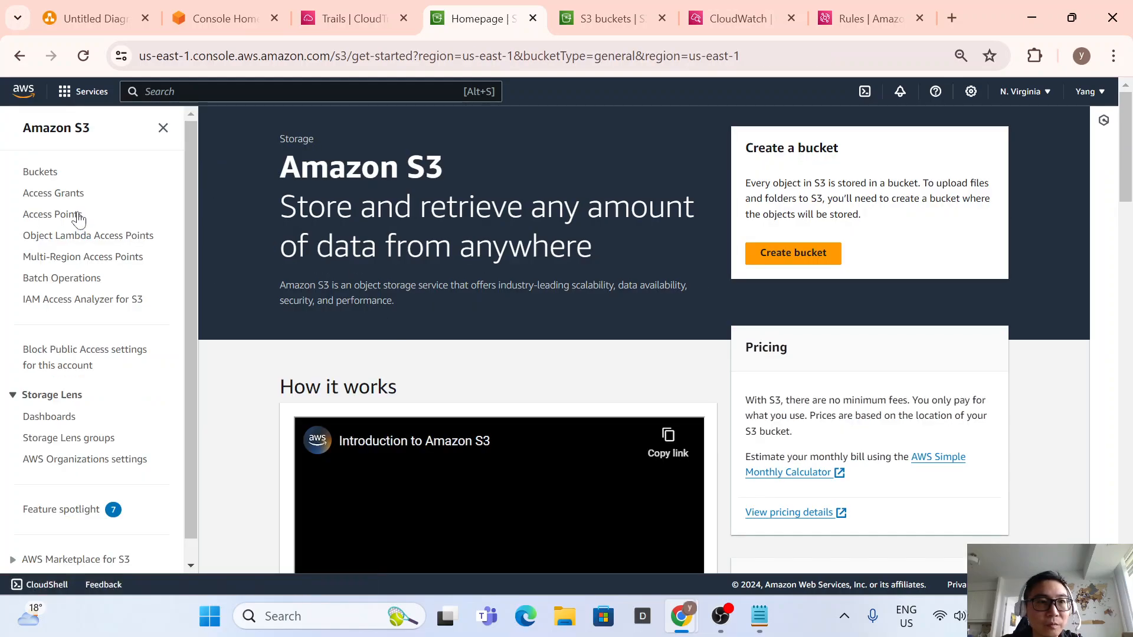
click(35, 173)
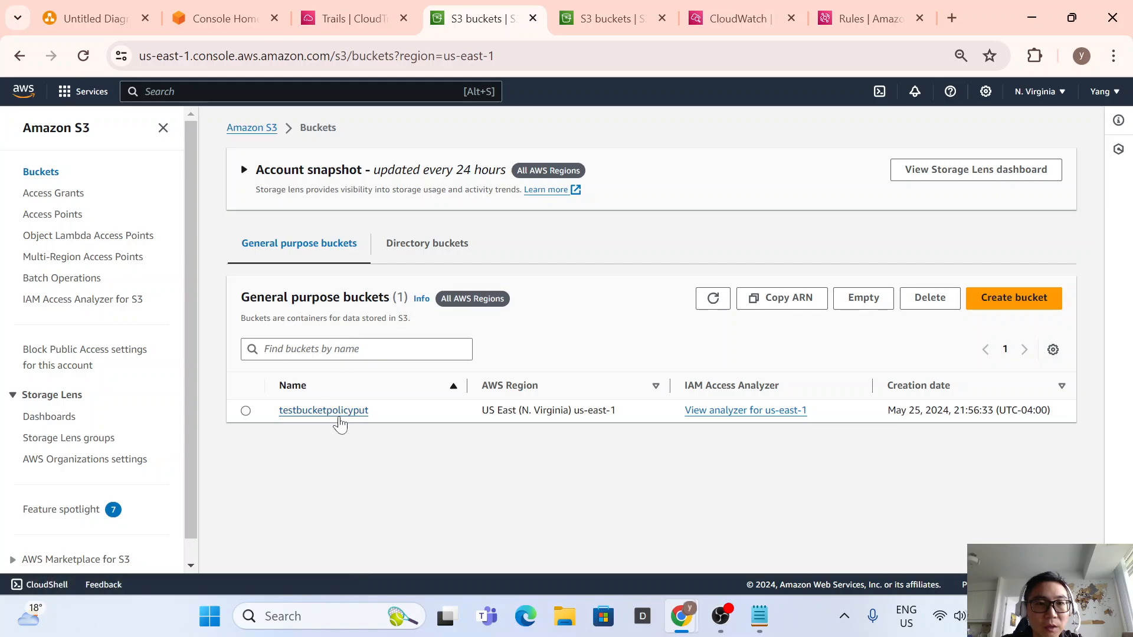
click(712, 300)
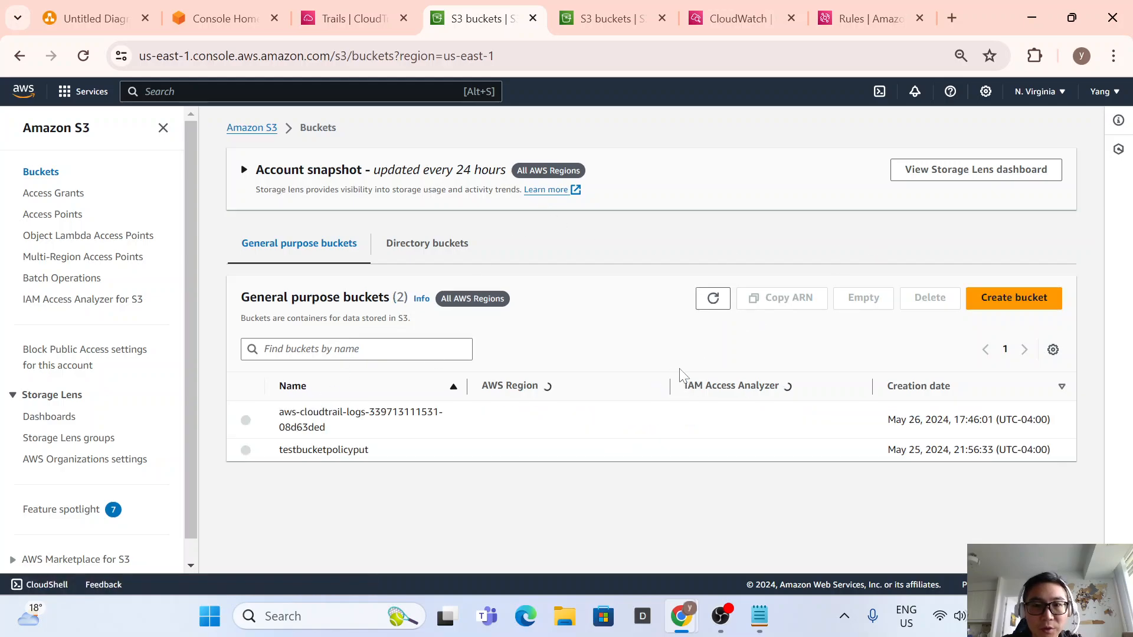
click(330, 451)
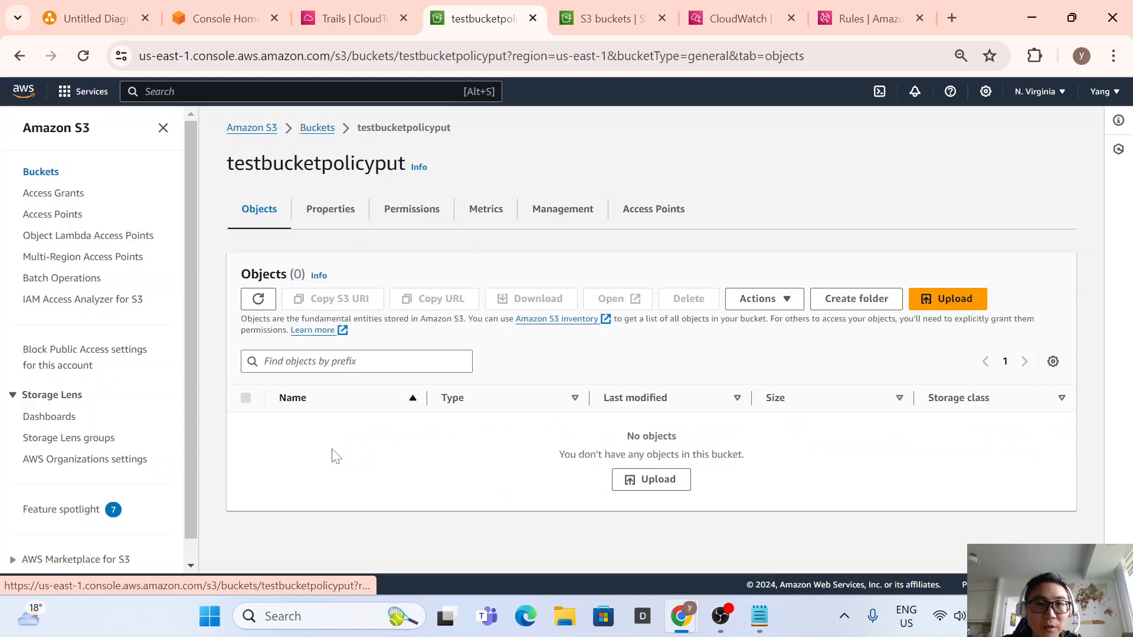
Go to the permissions of testbucketpolicyput and open its bucket policy for editing.
click(412, 211)
scroll(449, 440, down, 1)
scroll(448, 440, down, 5)
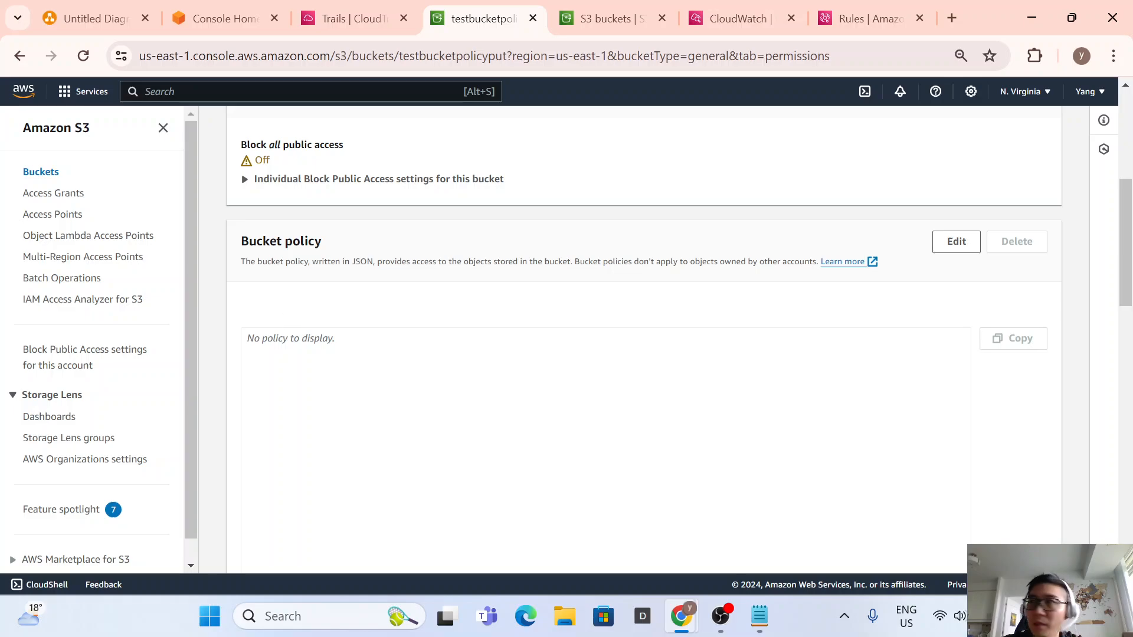
key(alt+Tab)
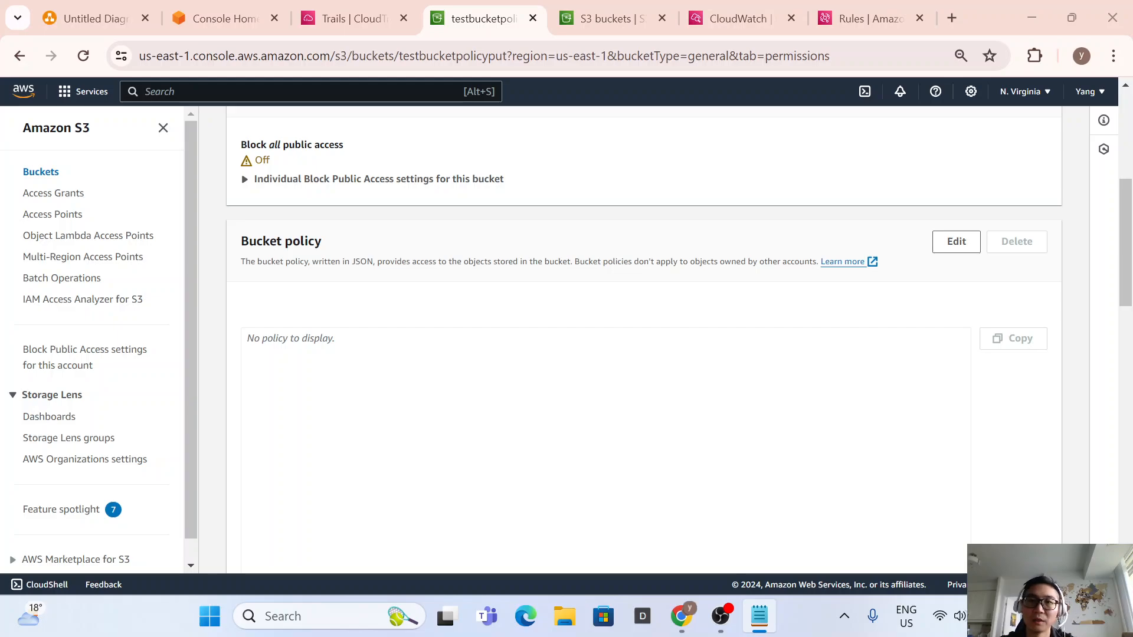
click(955, 241)
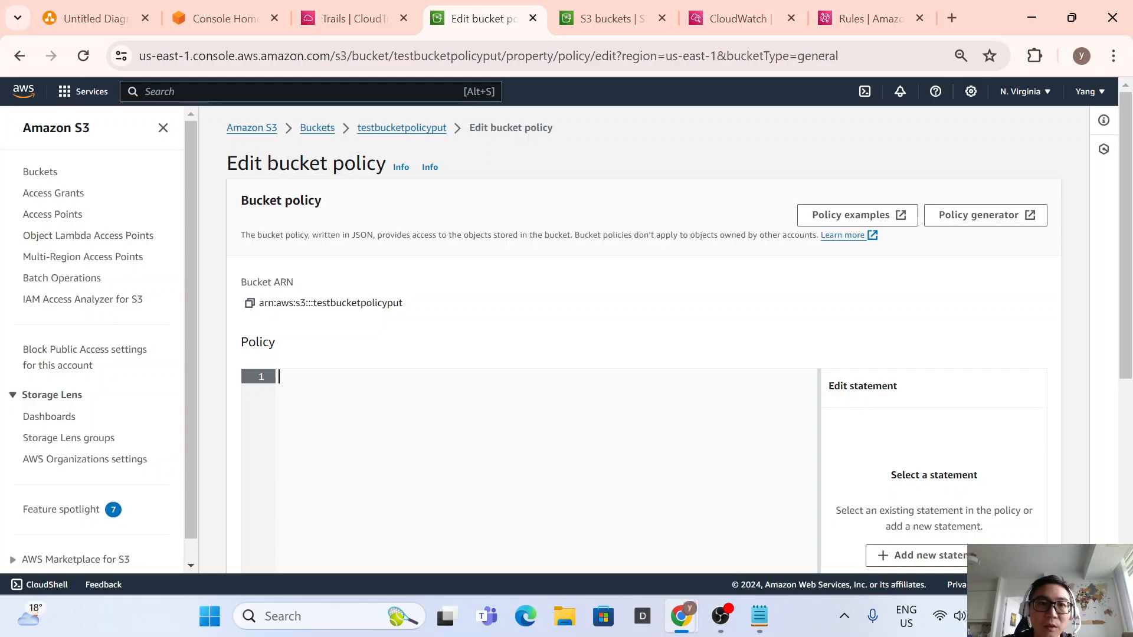
Enter a 2012-10-17 bucket policy allowing AWS principal "*" action s3:* on testbucketpolicyput and its objects, save it and review the saved policy.
text({     "Version": "2012-10-17",     "Statement": [         {             "Effect": "Allow",             "Principal": {                 "AWS": "*"             },             "Action": "s3:*",             "Resource": [                 "arn:aws:s3:::testbucketpolicyput",                 "arn:aws:s3:::testbucketpolicyput/*"             ]         }     ] })
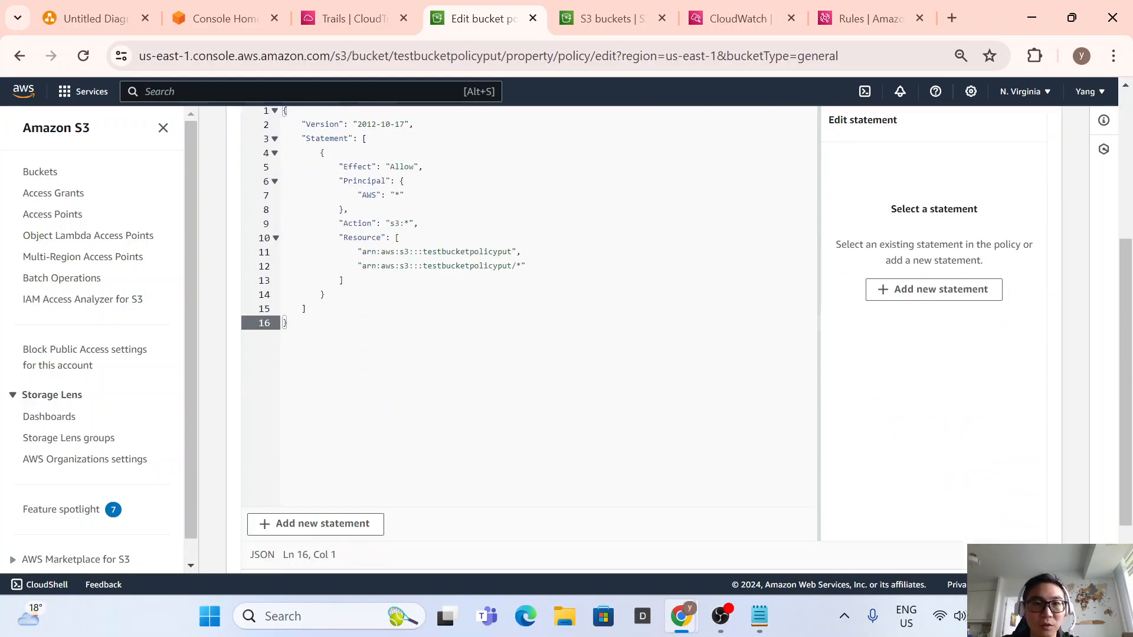
scroll(549, 331, up, 2)
scroll(548, 330, down, 3)
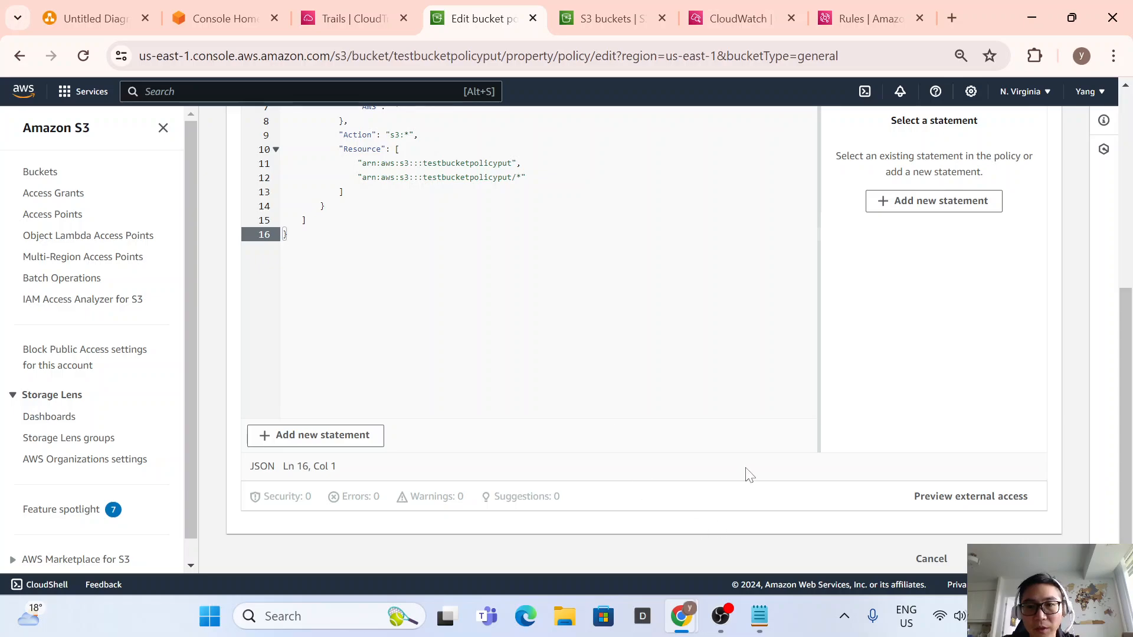
click(1010, 559)
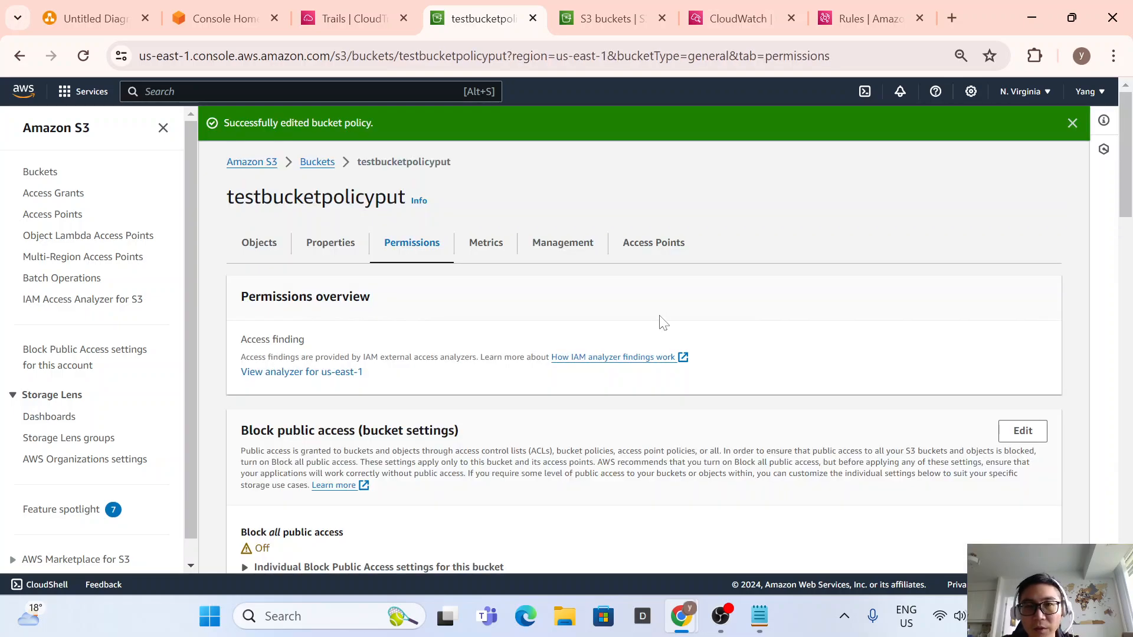
scroll(619, 327, down, 20)
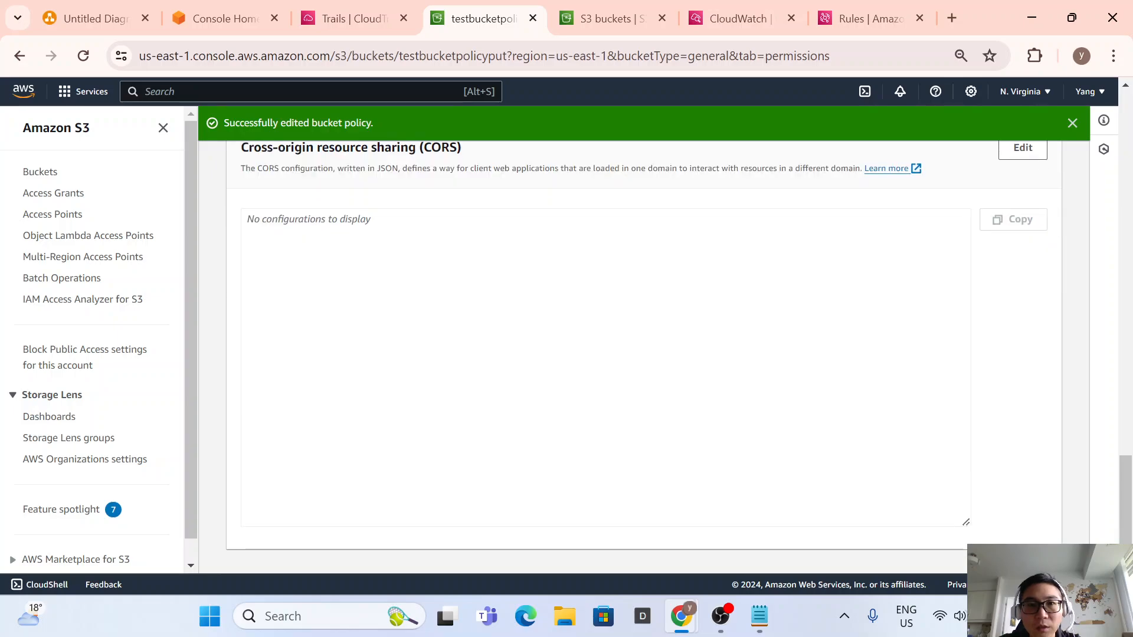
scroll(602, 331, up, 8)
scroll(602, 331, up, 5)
Return to the CloudWatch log group /aws/events/demoS3putbucketpolicy and refresh its log streams.
click(373, 12)
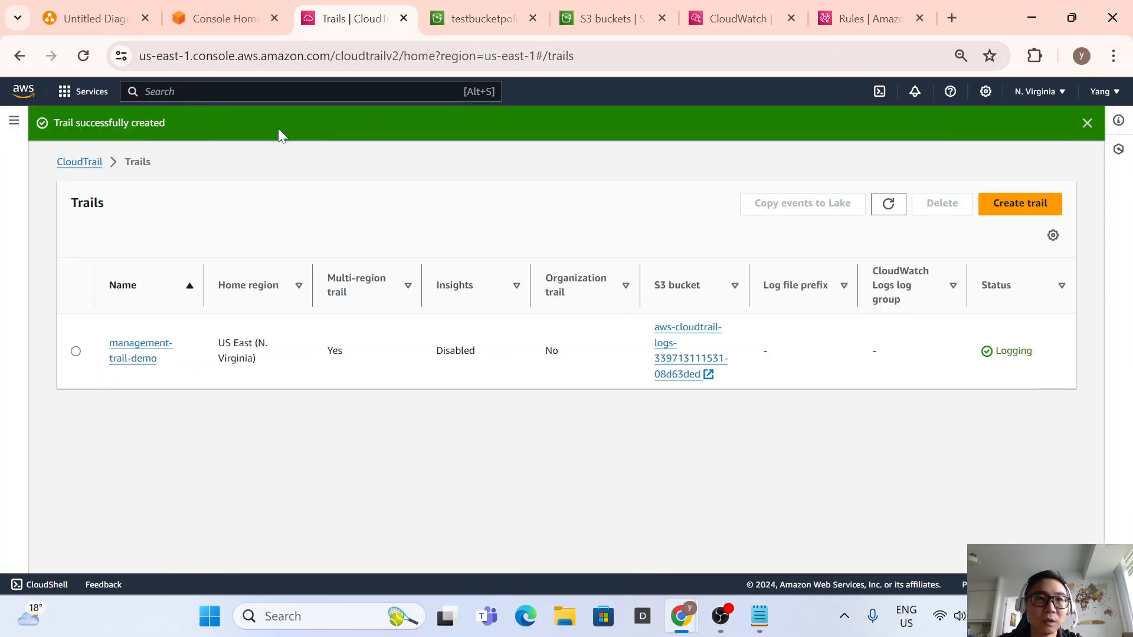
click(505, 10)
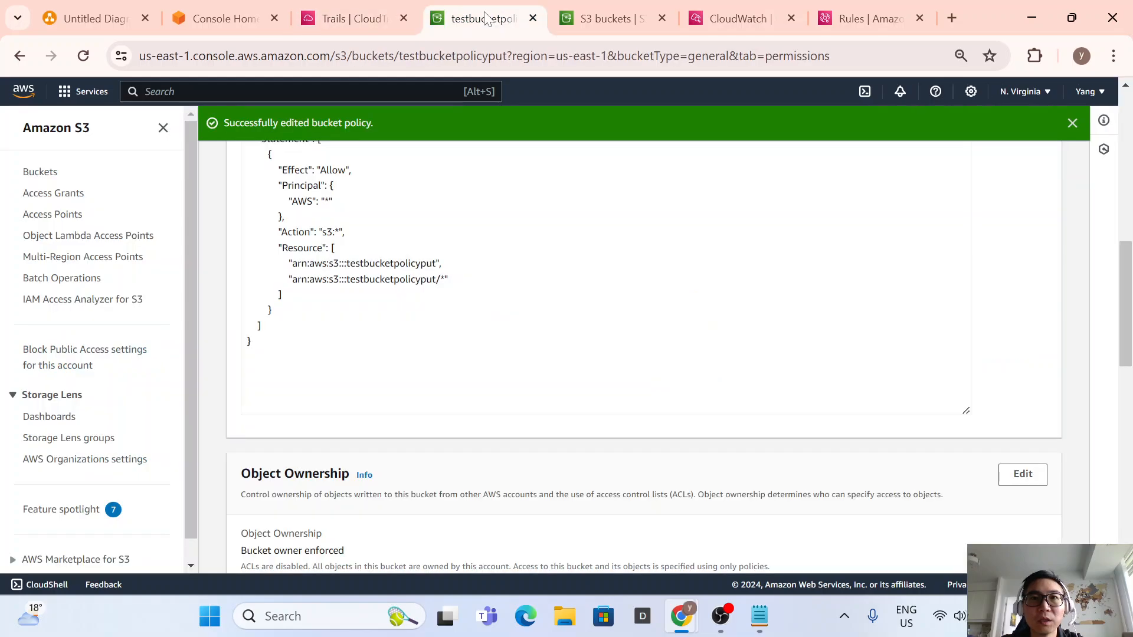
click(770, 20)
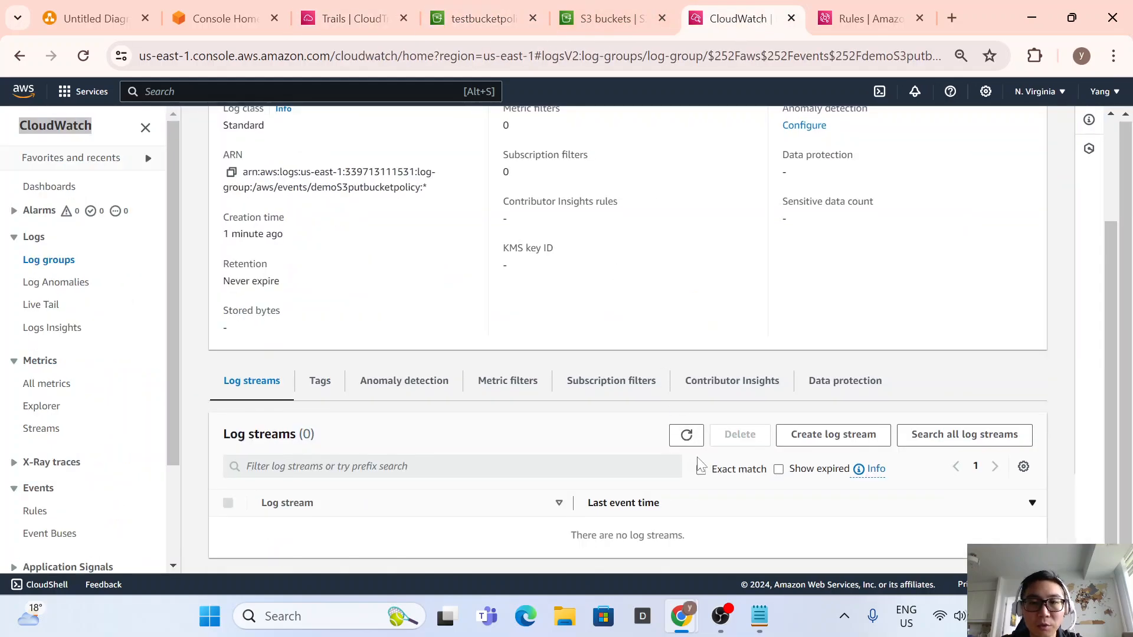
click(684, 435)
click(684, 436)
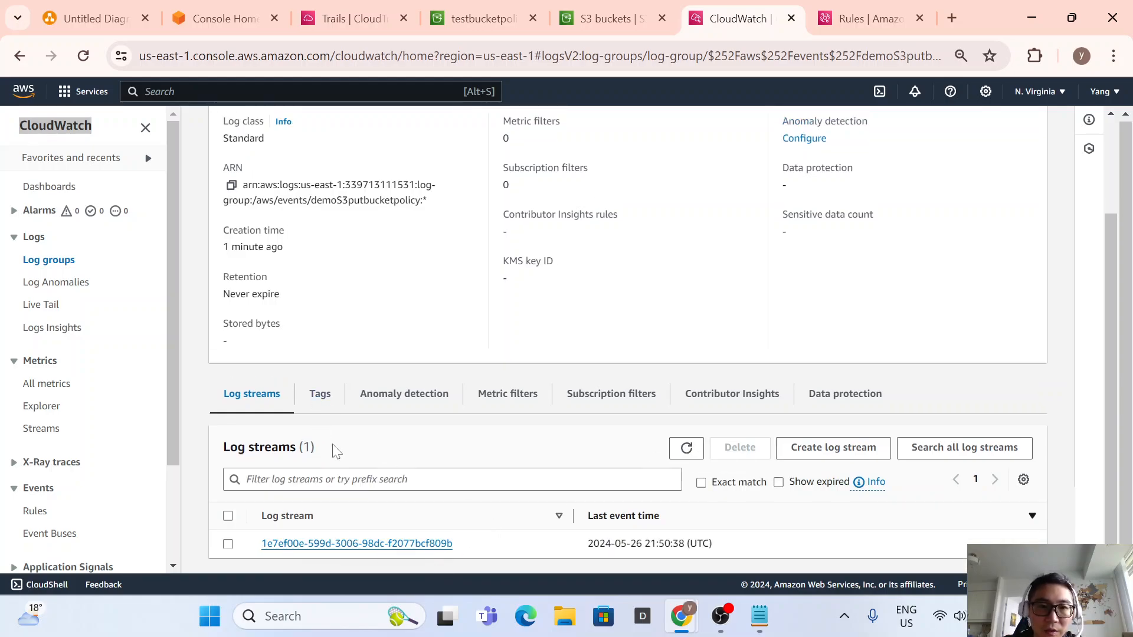
drag(334, 451, 234, 437)
click(425, 451)
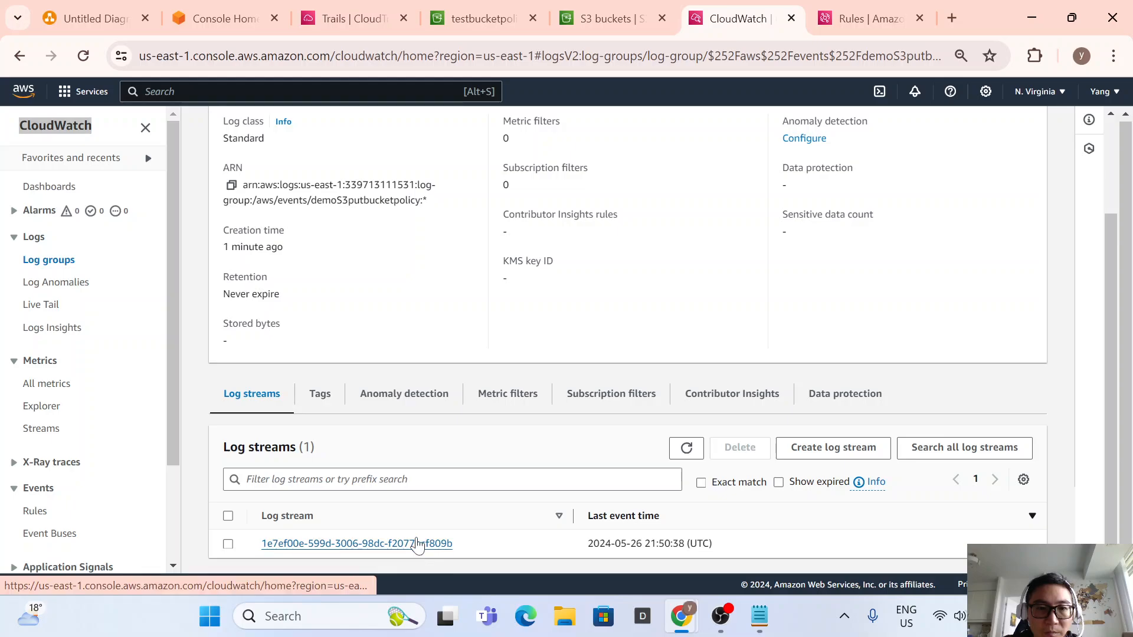
Open the log stream in the demoS3putbucketpolicy group and read its event message, including the detail-type and source.
click(413, 543)
drag(455, 315, 874, 326)
click(864, 332)
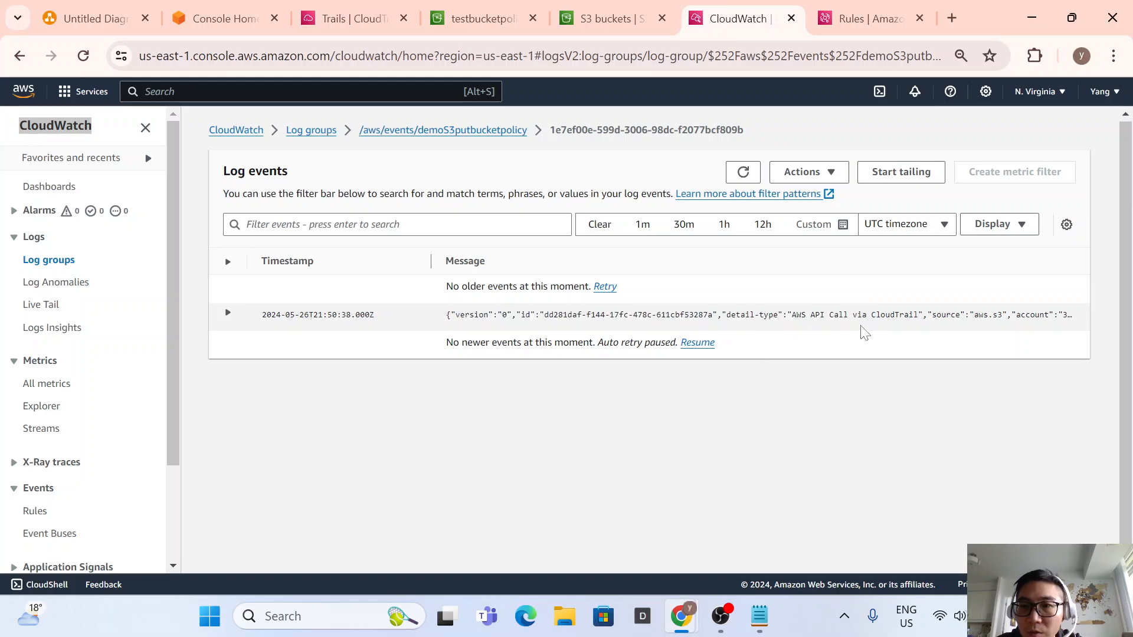
drag(470, 321, 554, 318)
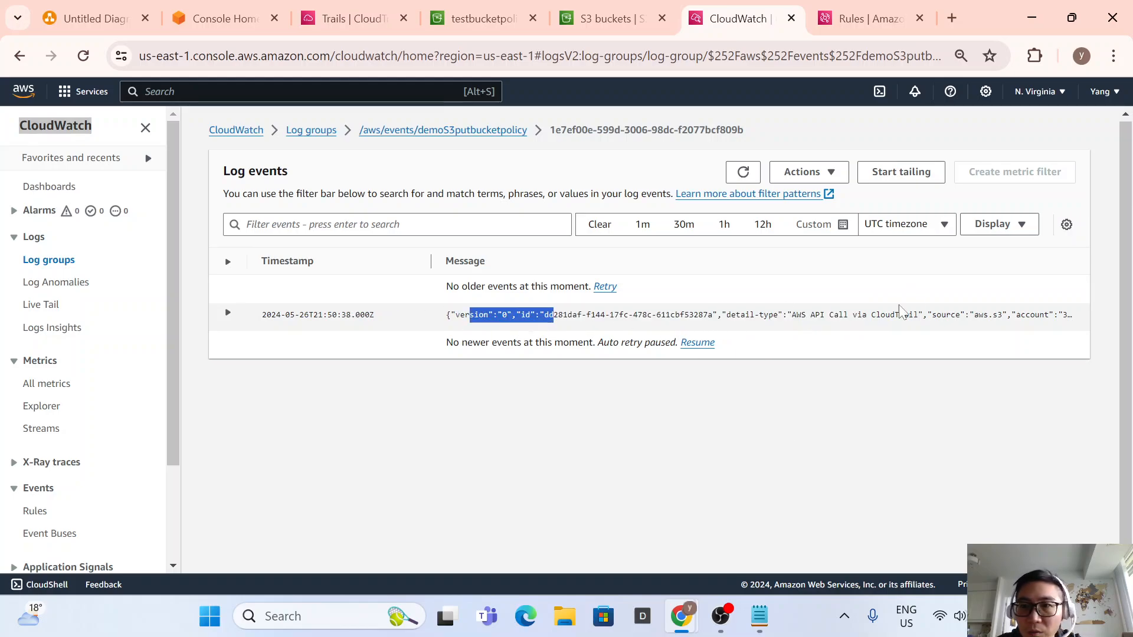
drag(894, 319, 1040, 322)
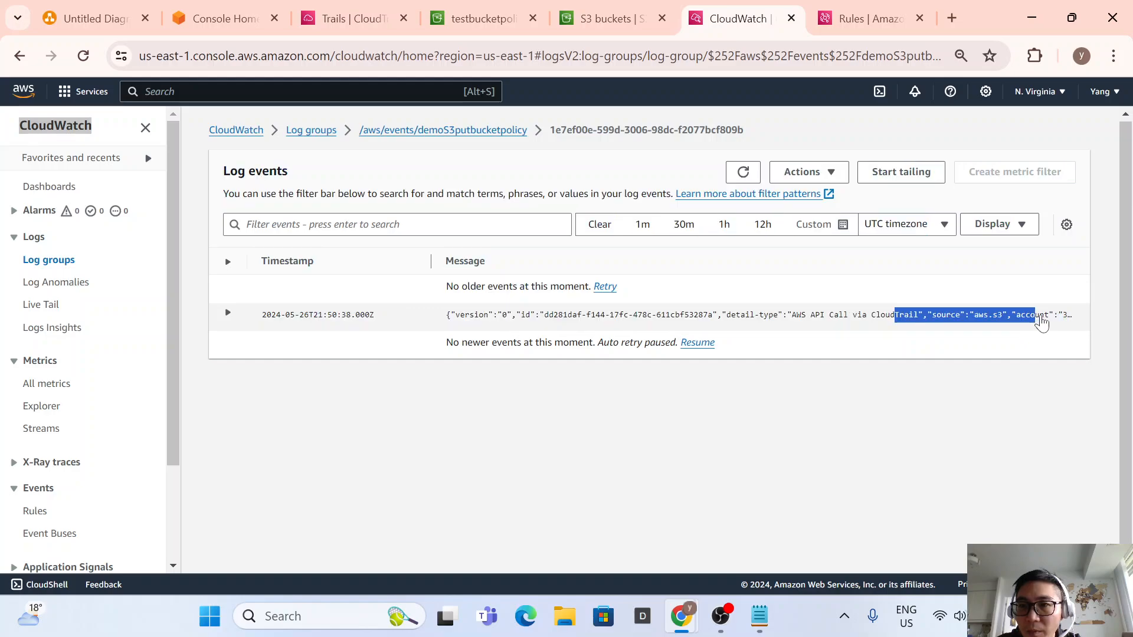
click(987, 413)
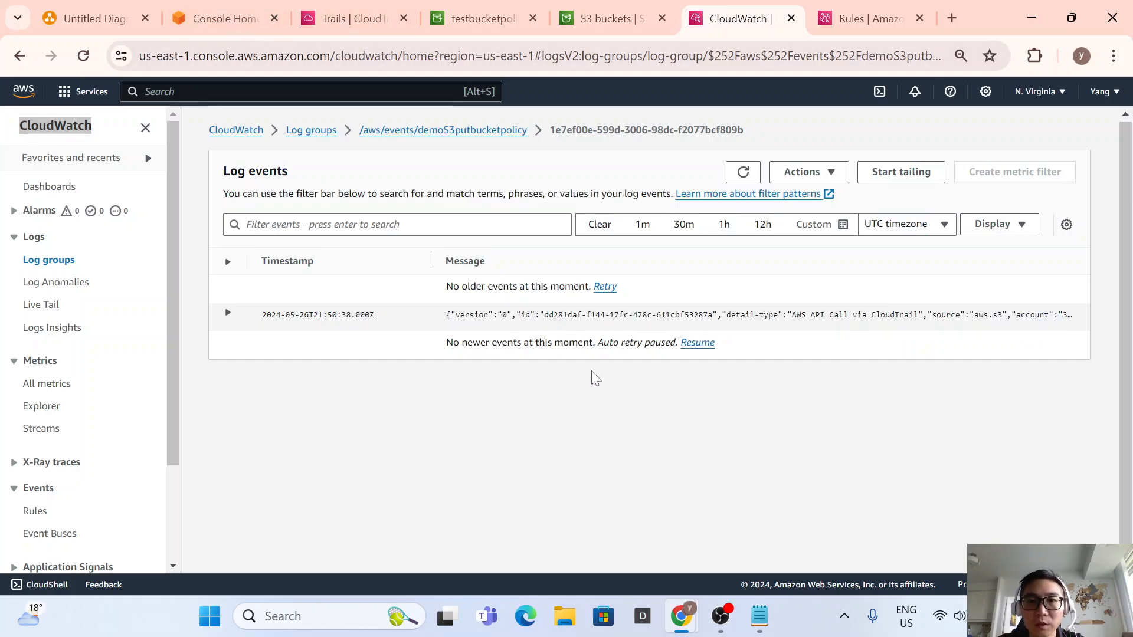
Expand the log event and look through the first part of its JSON record.
click(227, 313)
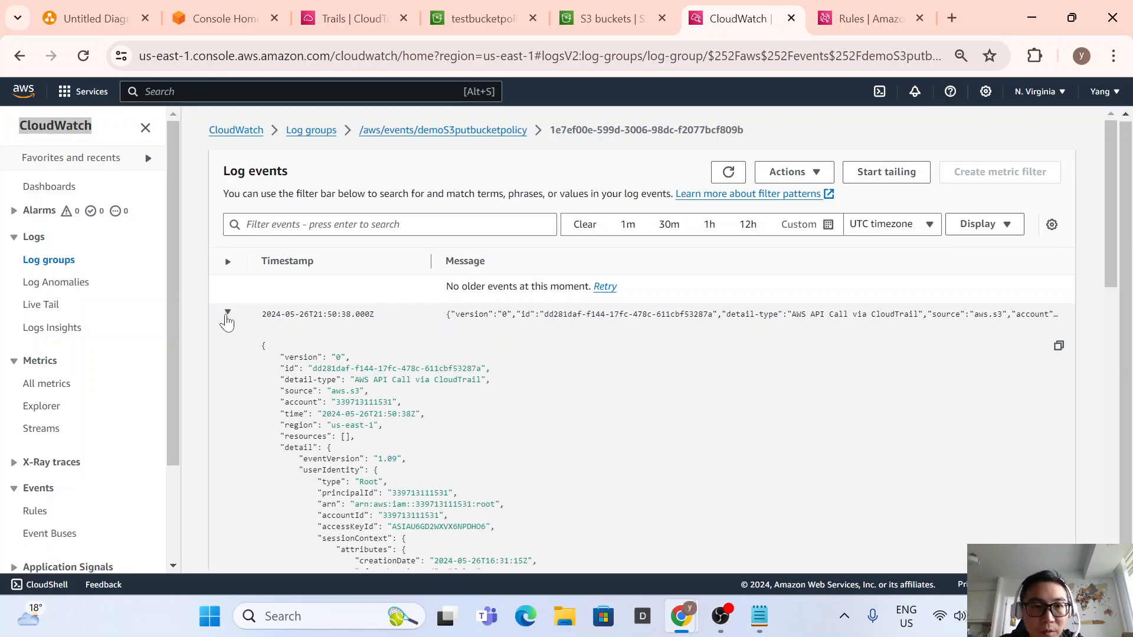
scroll(426, 441, down, 3)
drag(649, 348, 651, 357)
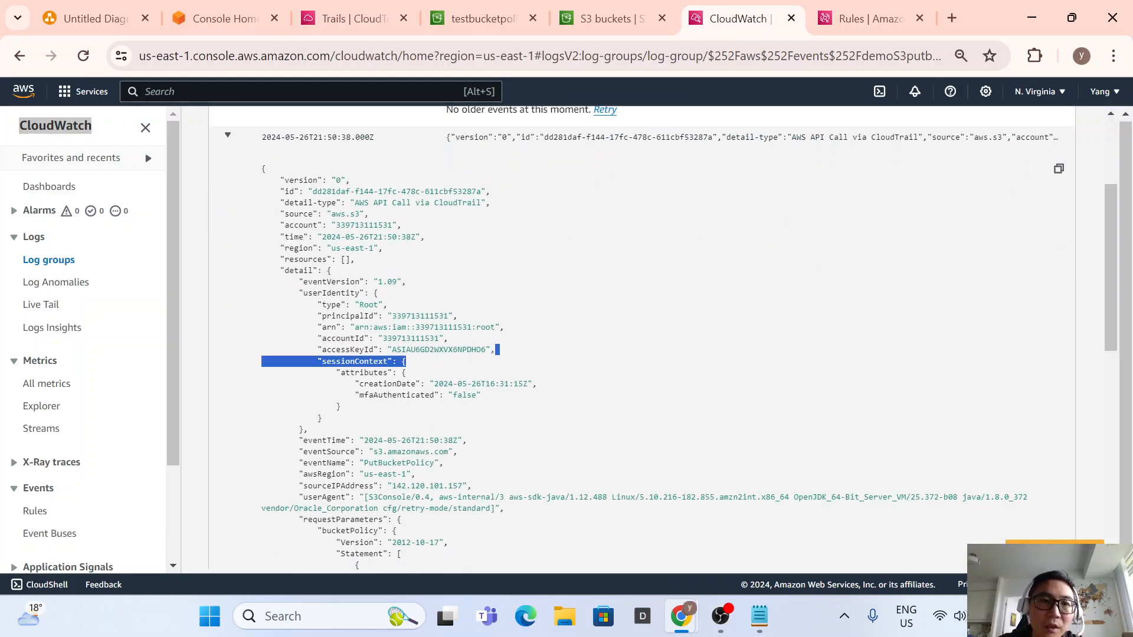
click(635, 307)
scroll(634, 306, up, 2)
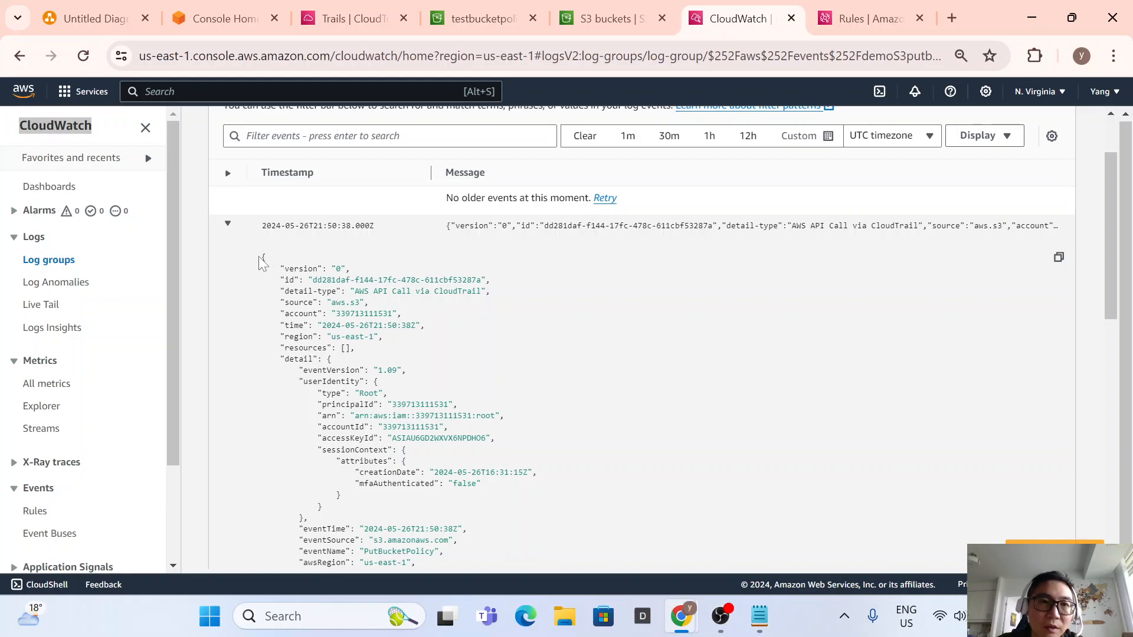
scroll(495, 466, down, 2)
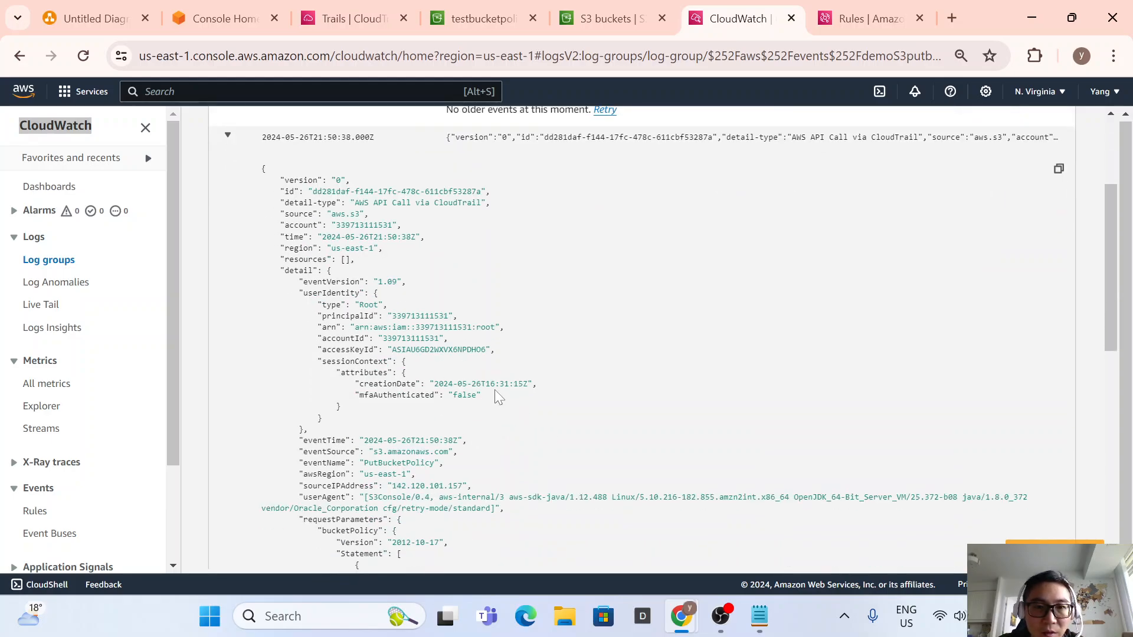
Examine the caller's ARN, the request details and the affected bucket in the expanded event record.
drag(510, 327, 354, 327)
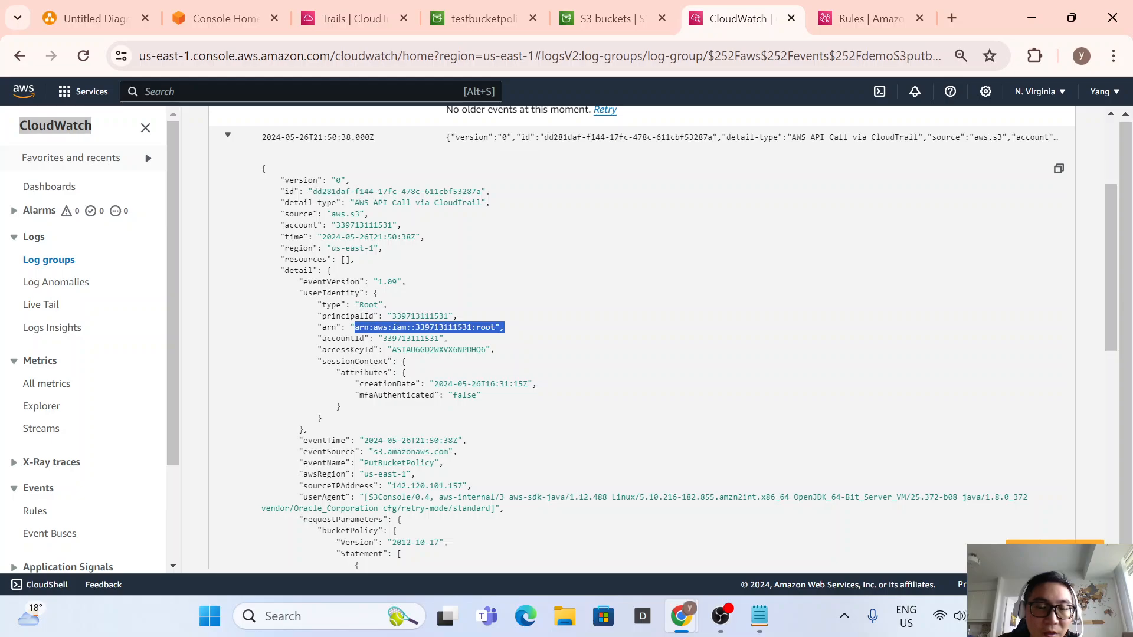
double_click(486, 327)
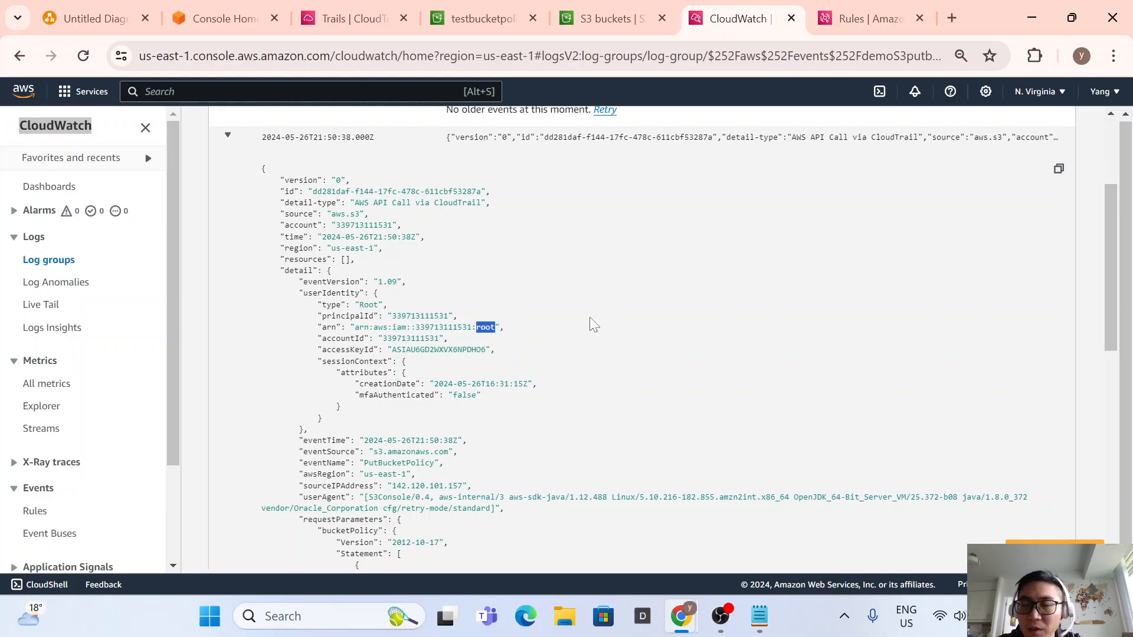
scroll(594, 325, down, 3)
drag(384, 308, 505, 312)
scroll(646, 424, down, 6)
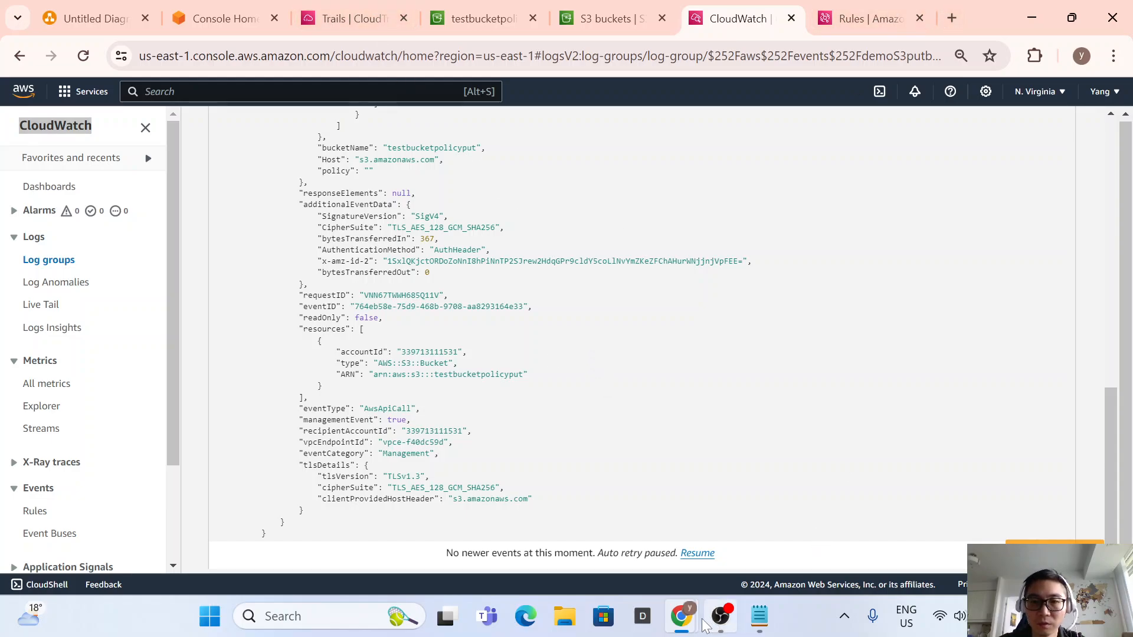
Switch to the architecture diagram in diagrams.net and select its numbered list of setup steps.
click(77, 13)
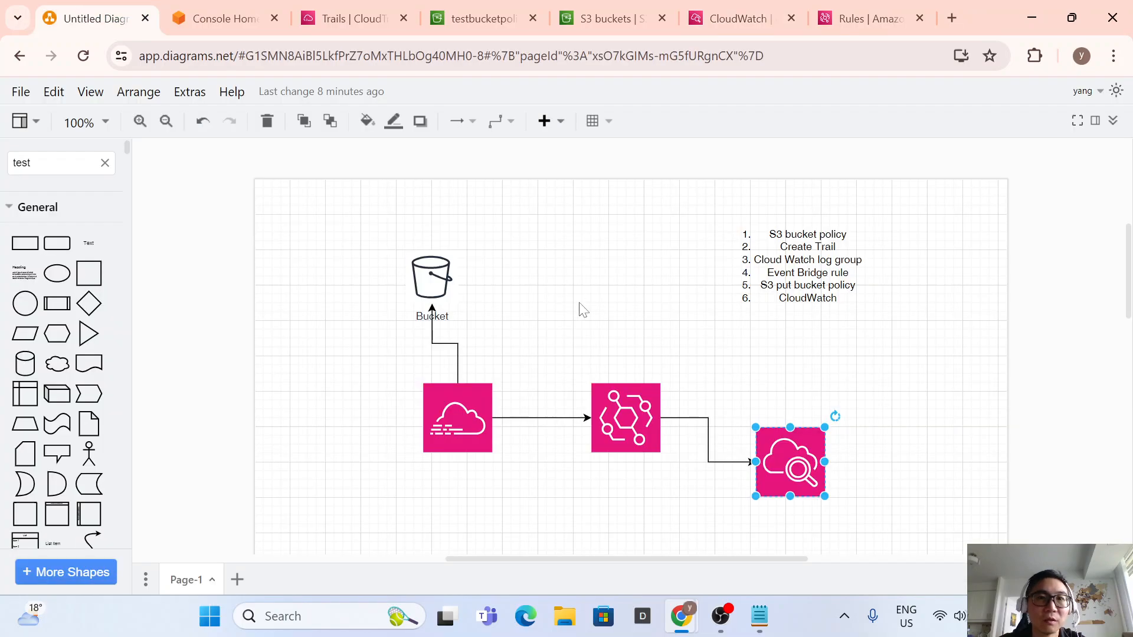
click(638, 310)
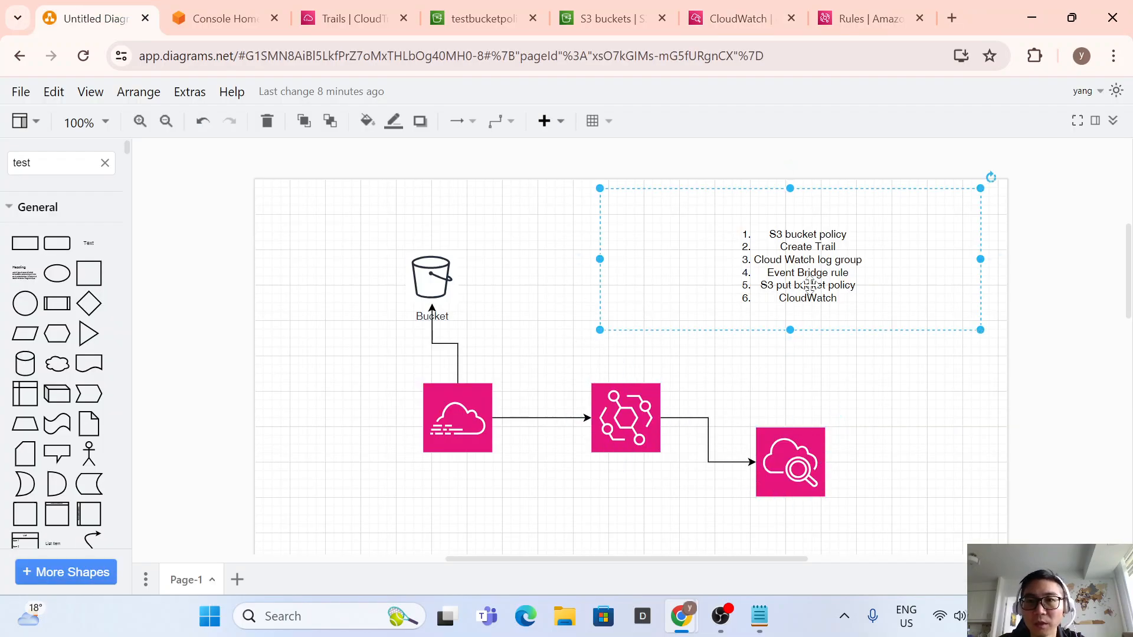